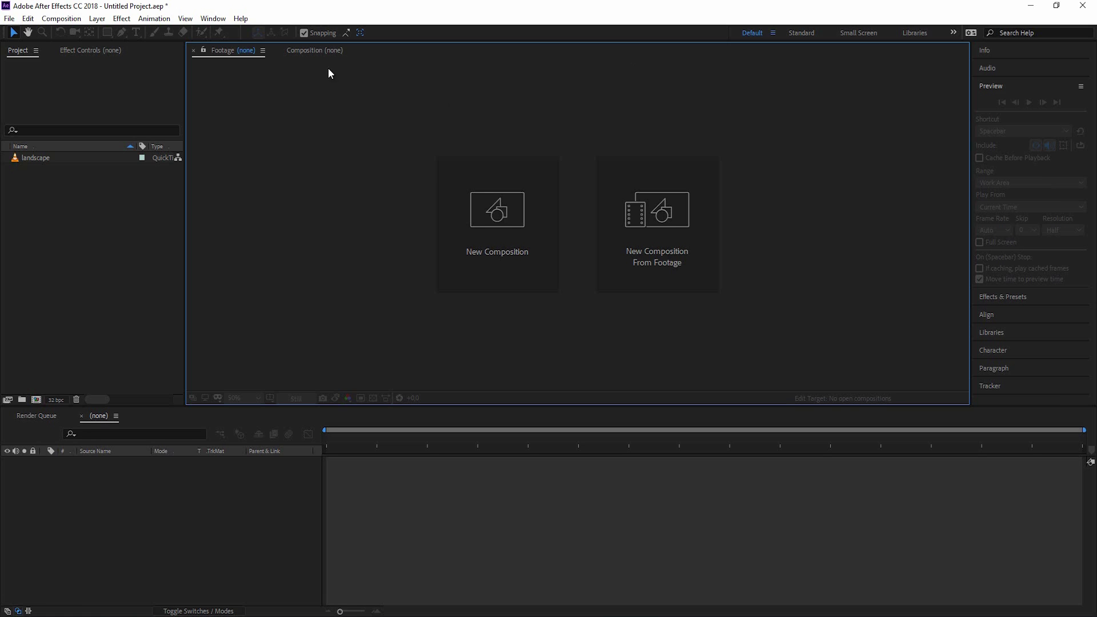
- Create the landscape 2 composition from the landscape drone footage
left_click(42, 160)
mouse_move(43, 158)
left_mouse_down()
mouse_move(53, 296)
mouse_move(39, 375)
mouse_move(58, 271)
mouse_move(47, 172)
left_mouse_up()
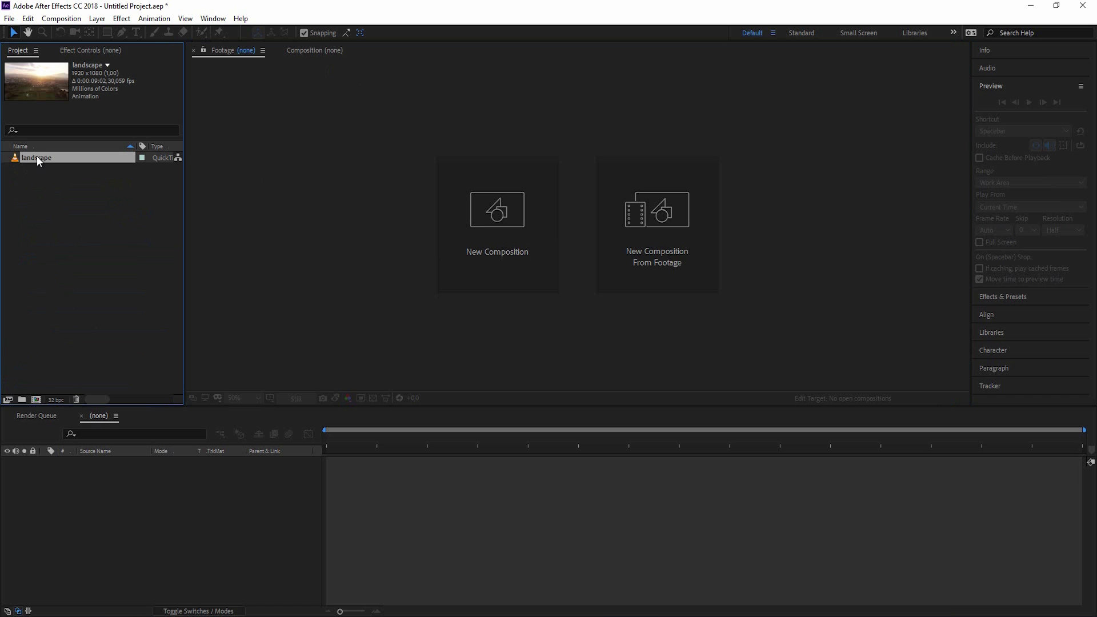
left_click_drag(37, 156, 36, 400)
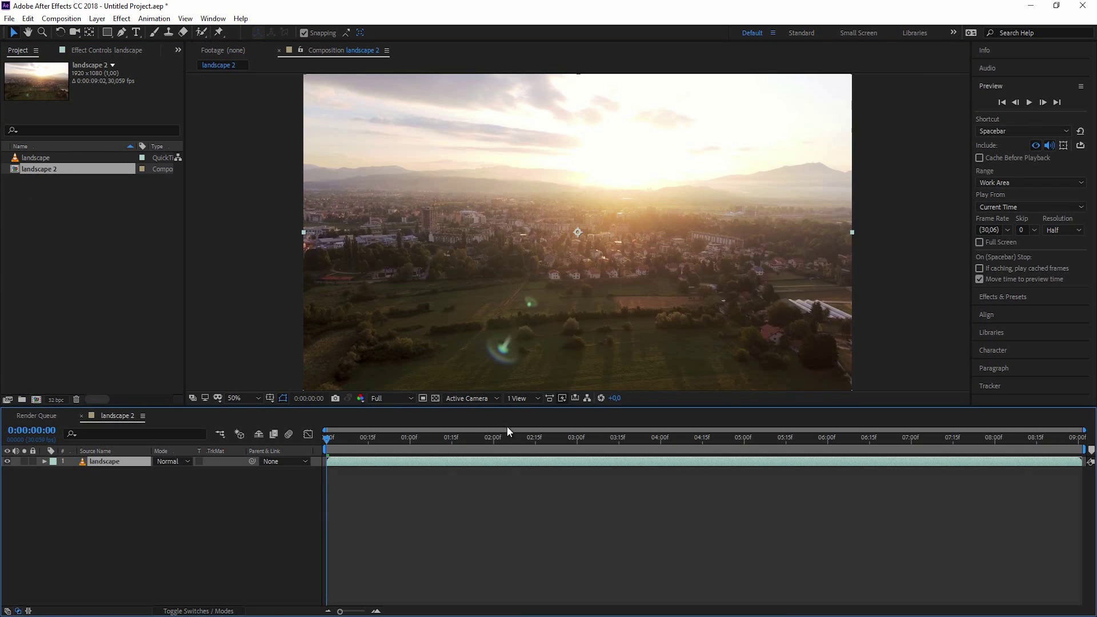
- Enlarge the composition viewer and preview the drone clip, then stop playback
left_click_drag(506, 406, 503, 447)
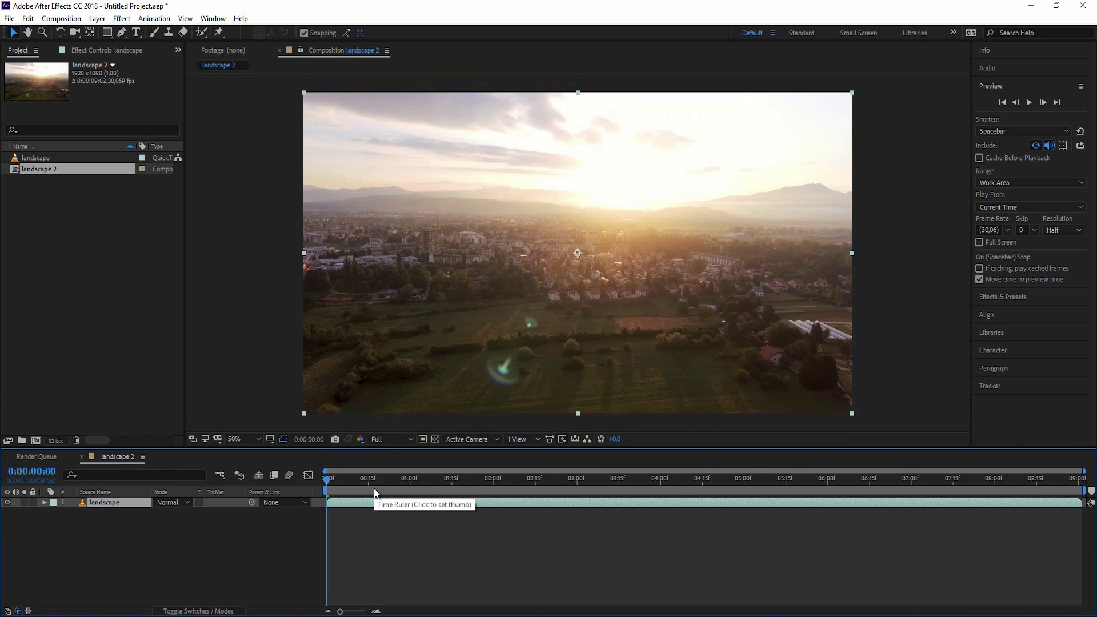
key("space")
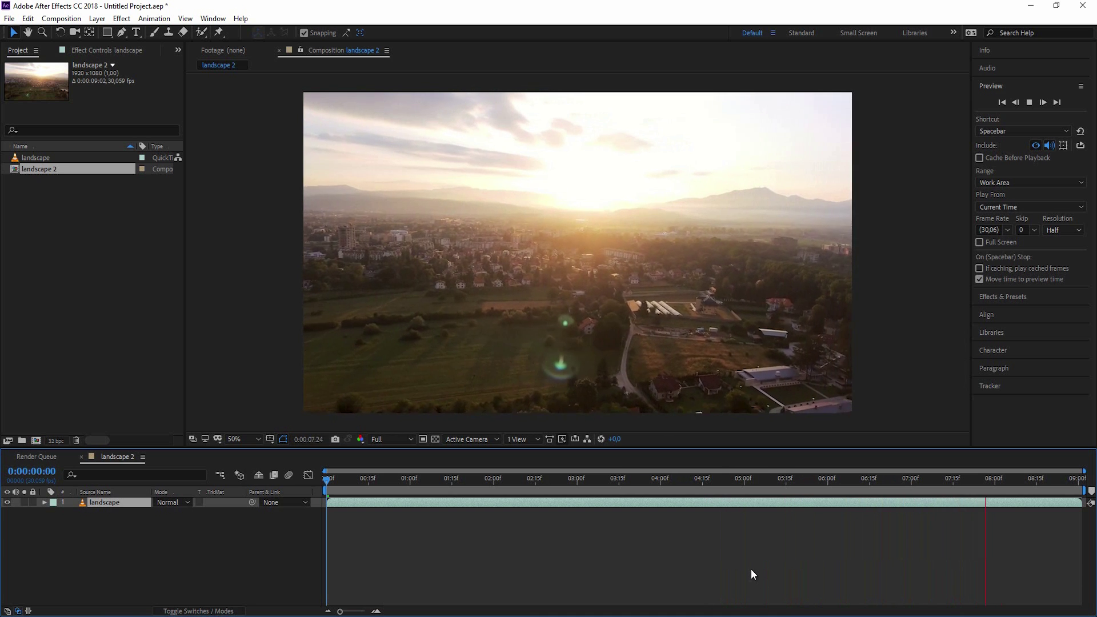
key("space")
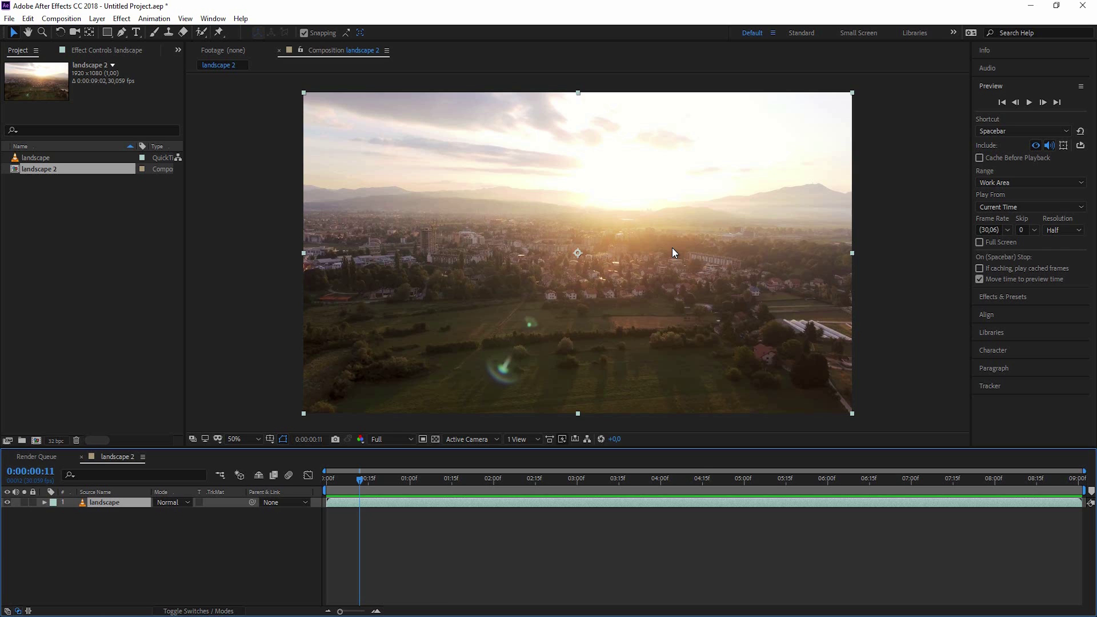
- Show the Tracker panel and start Track Motion on the landscape layer
left_click(997, 386)
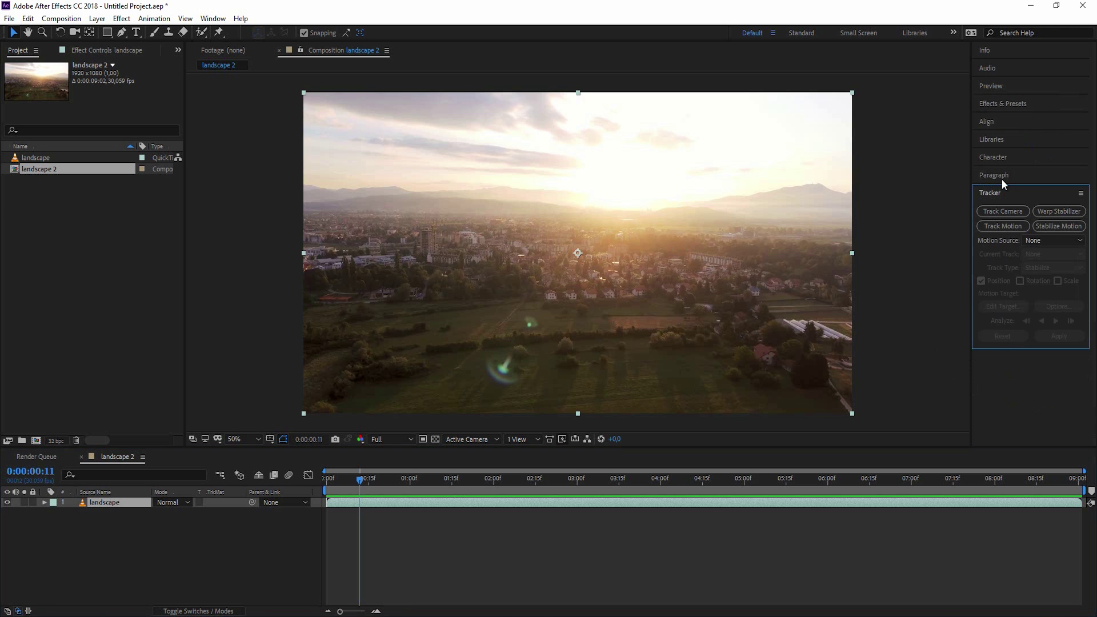
left_click(221, 23)
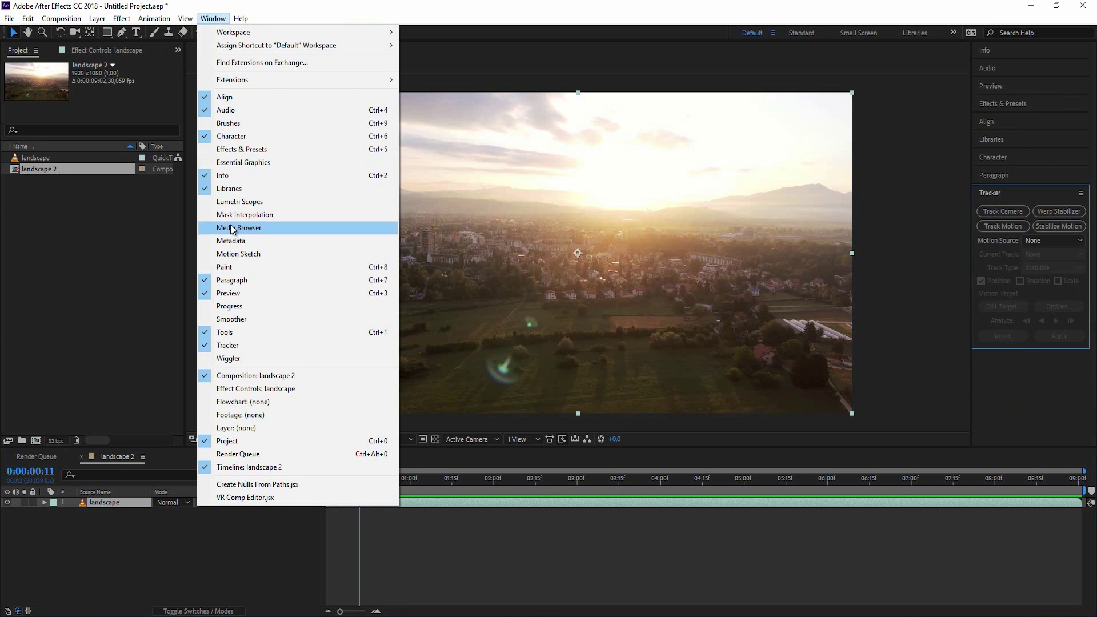
left_click(231, 346)
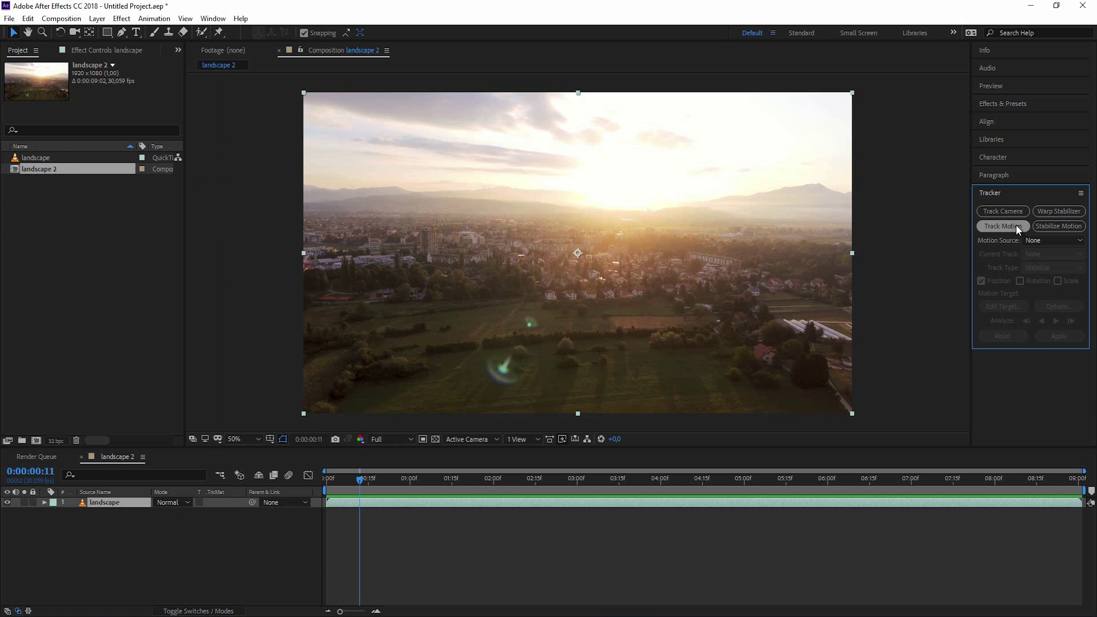
left_click(1011, 226)
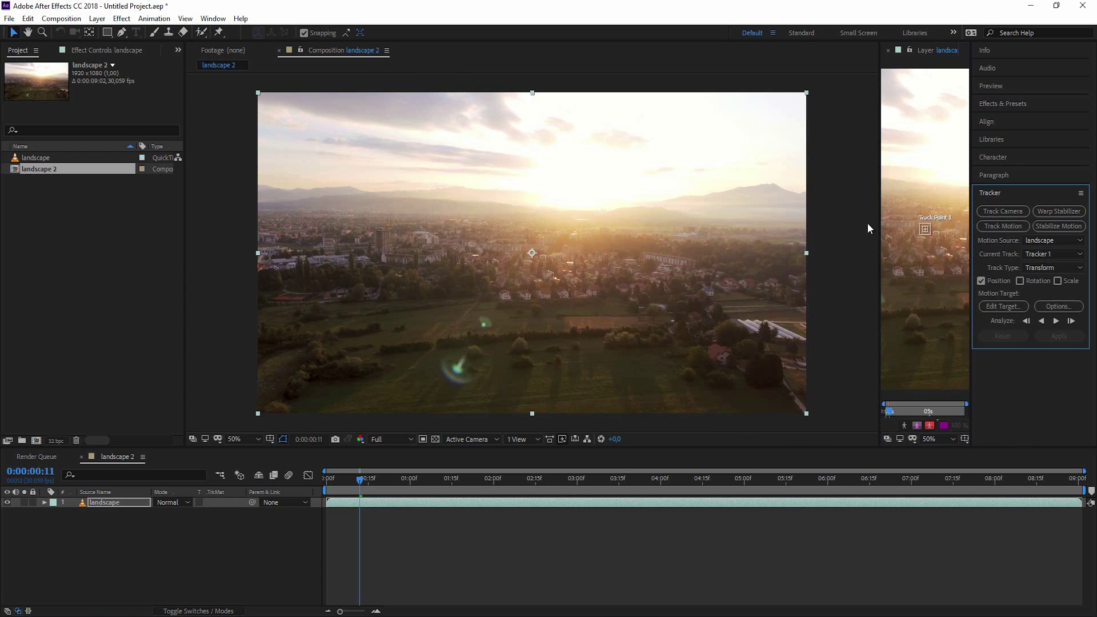
- Dock the Layer panel as a tab beside the Composition panel, showing Track Point 1
left_click_drag(879, 225, 547, 256)
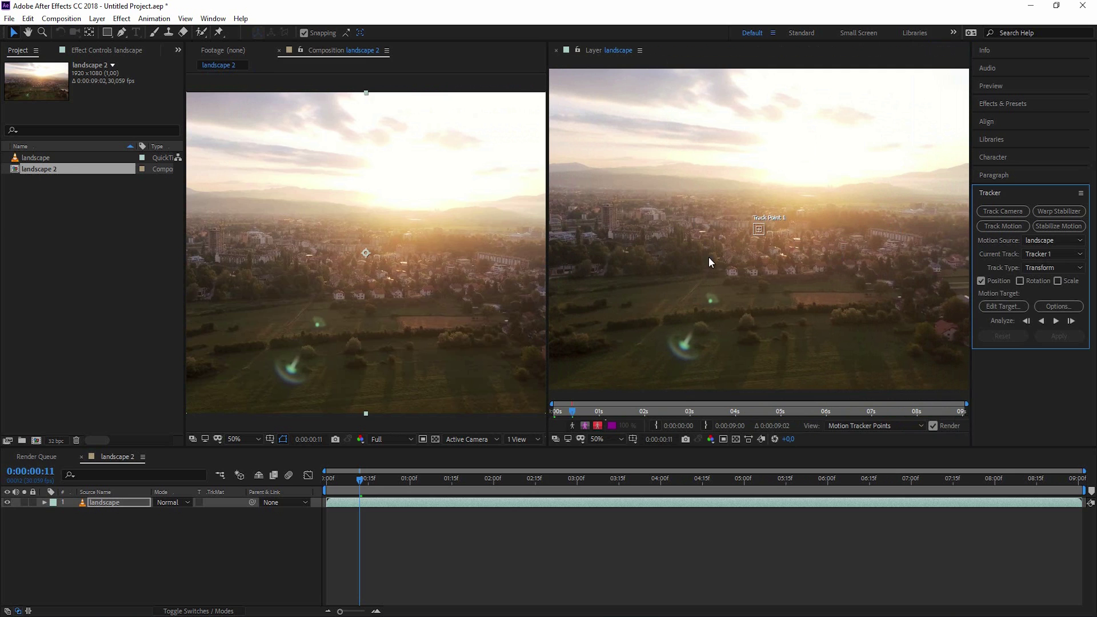
left_click_drag(577, 53, 436, 57)
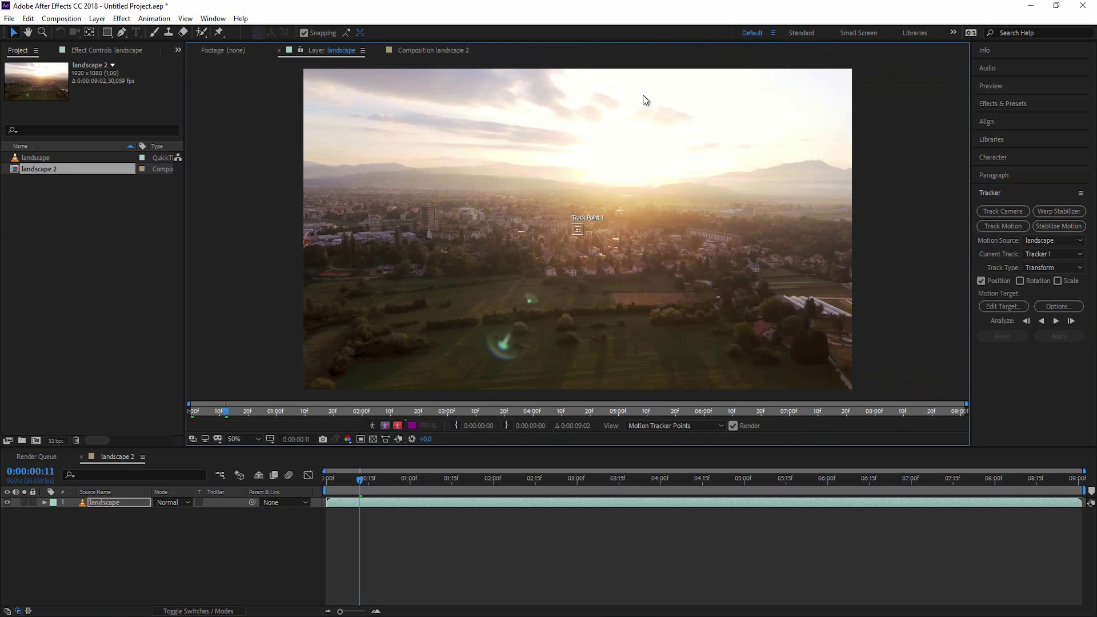
left_click(456, 52)
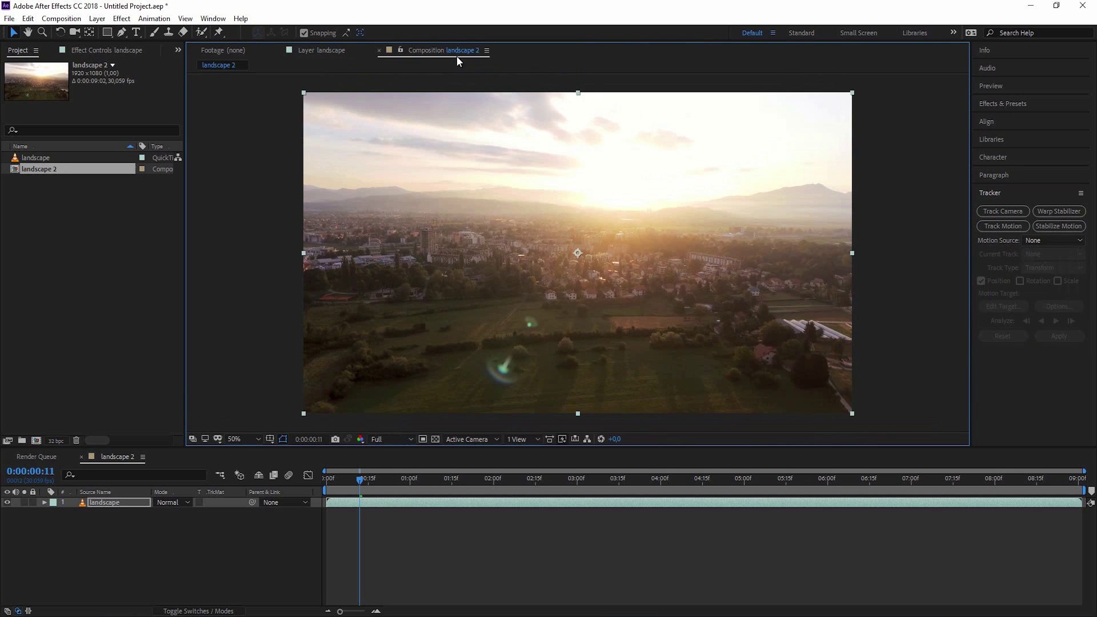
left_click(338, 48)
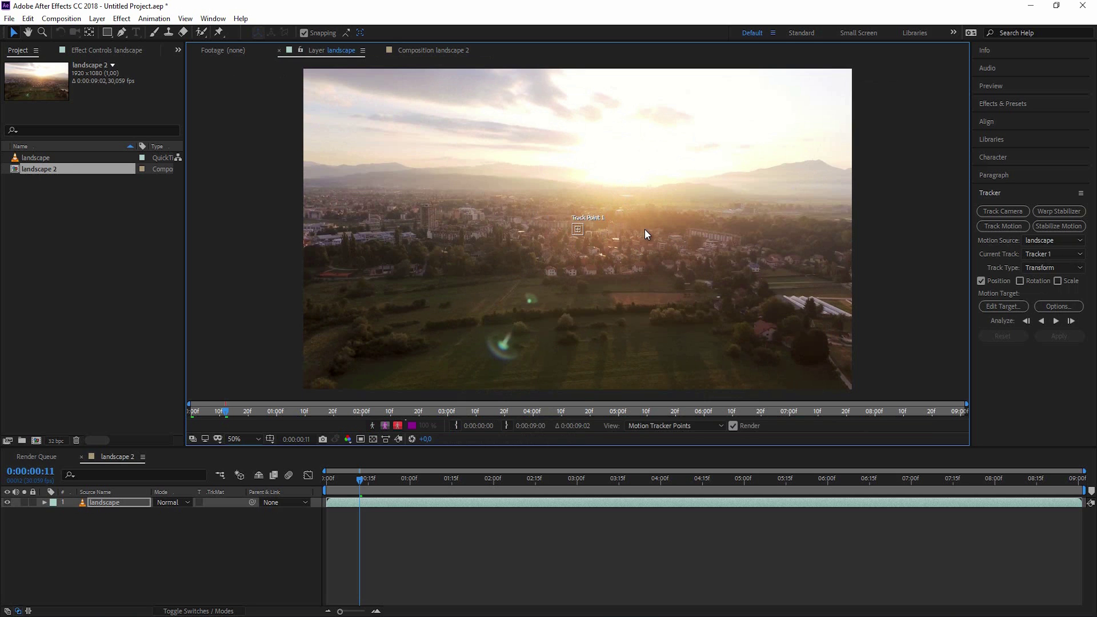
left_click(427, 52)
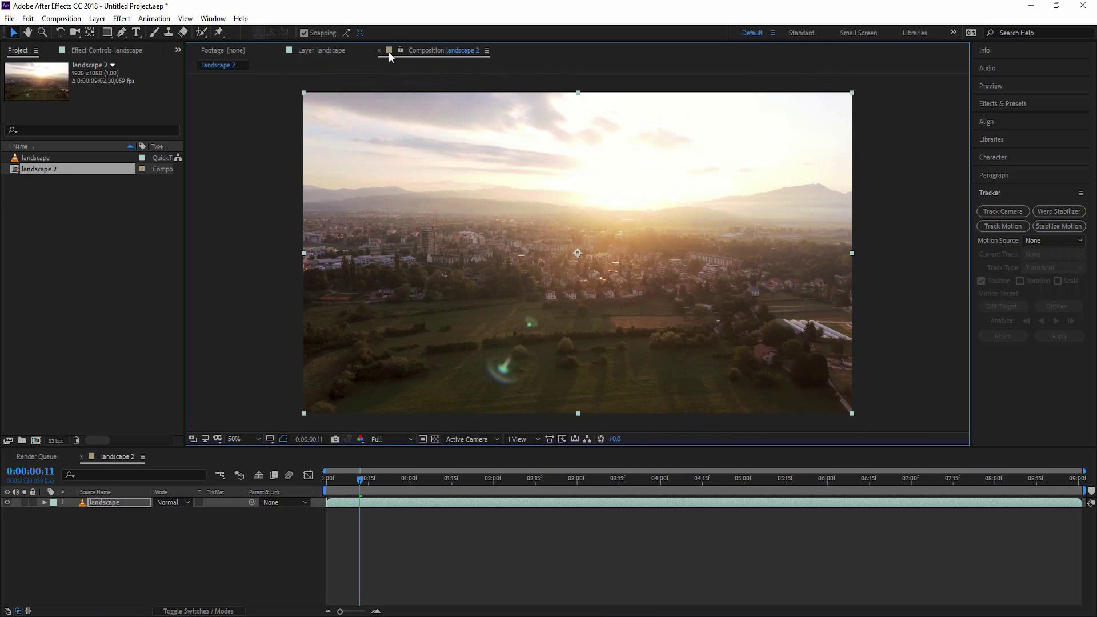
left_click(337, 51)
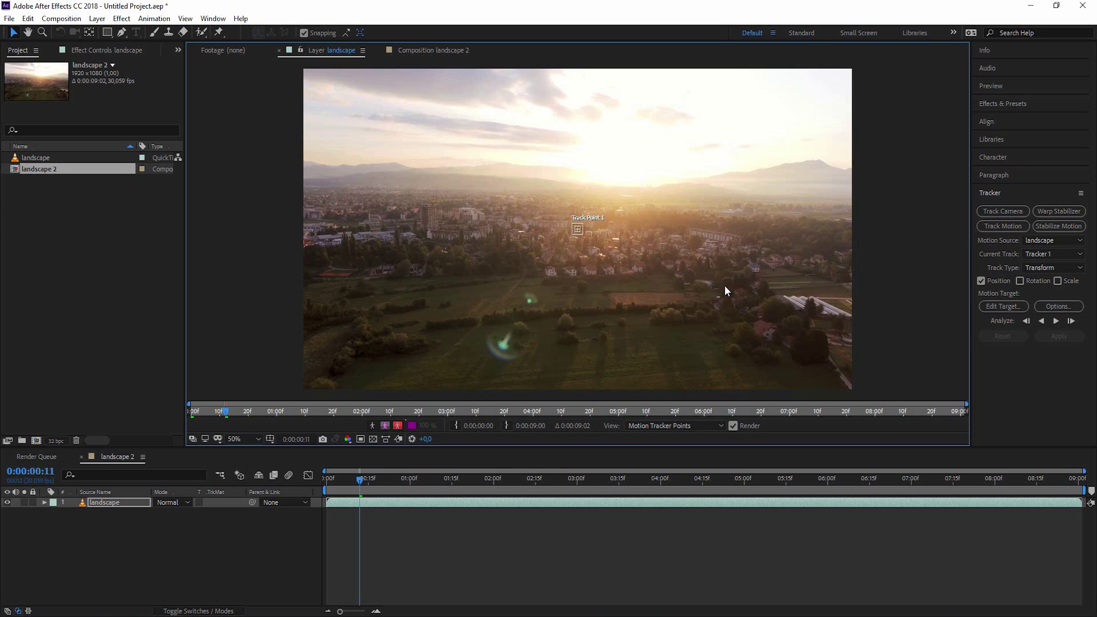
- Add a null object layer and rename it 'town hall'
left_click(96, 18)
mouse_move(109, 34)
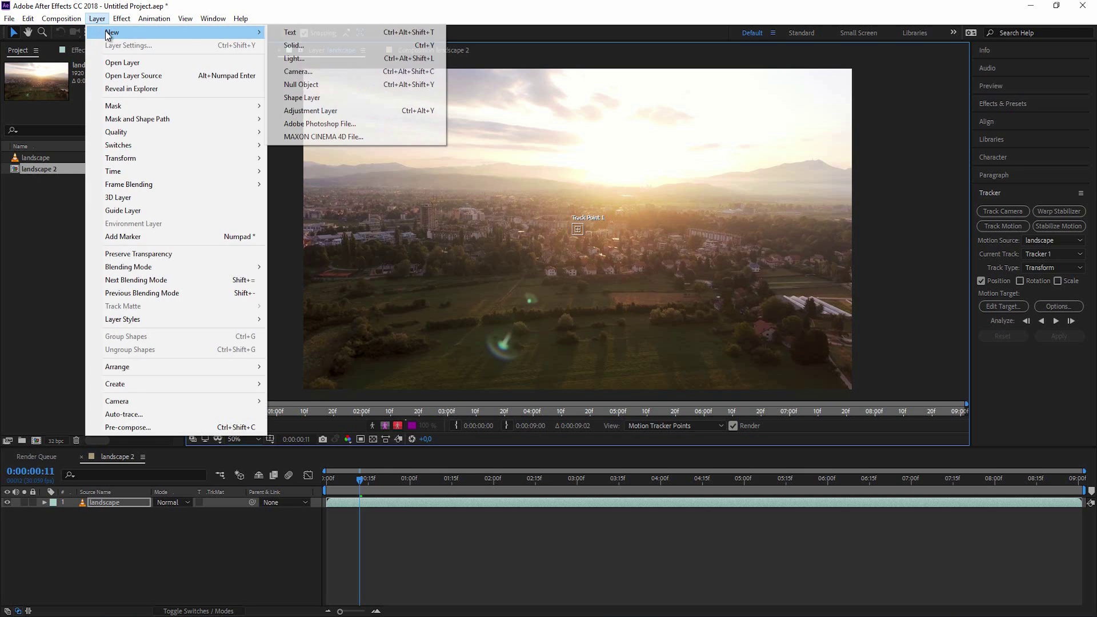
left_click(327, 84)
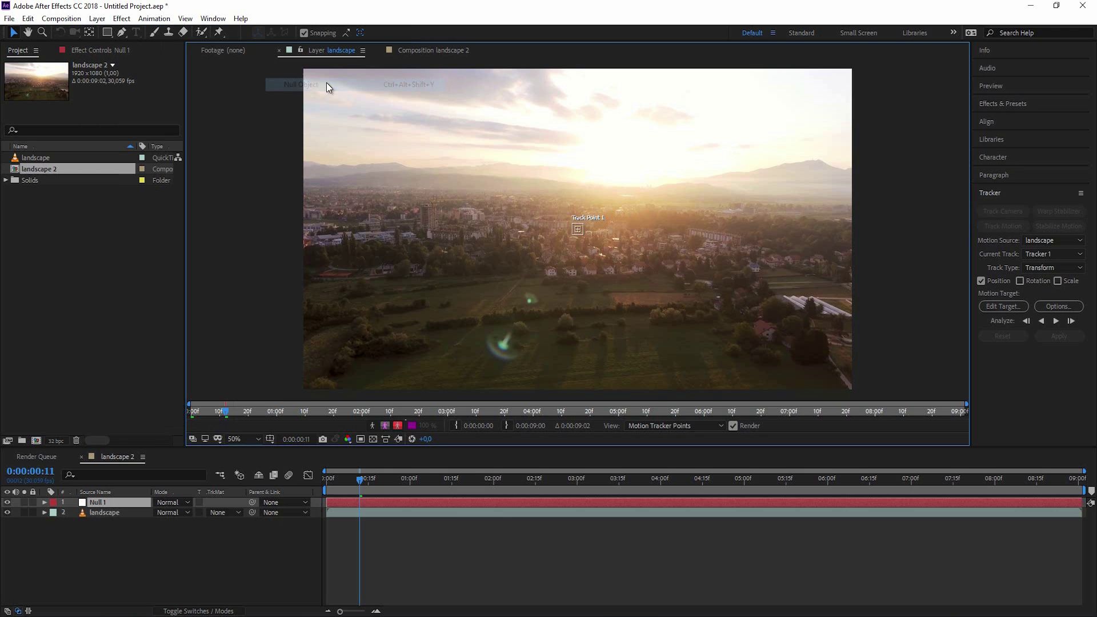
left_click(158, 546)
left_click(108, 501)
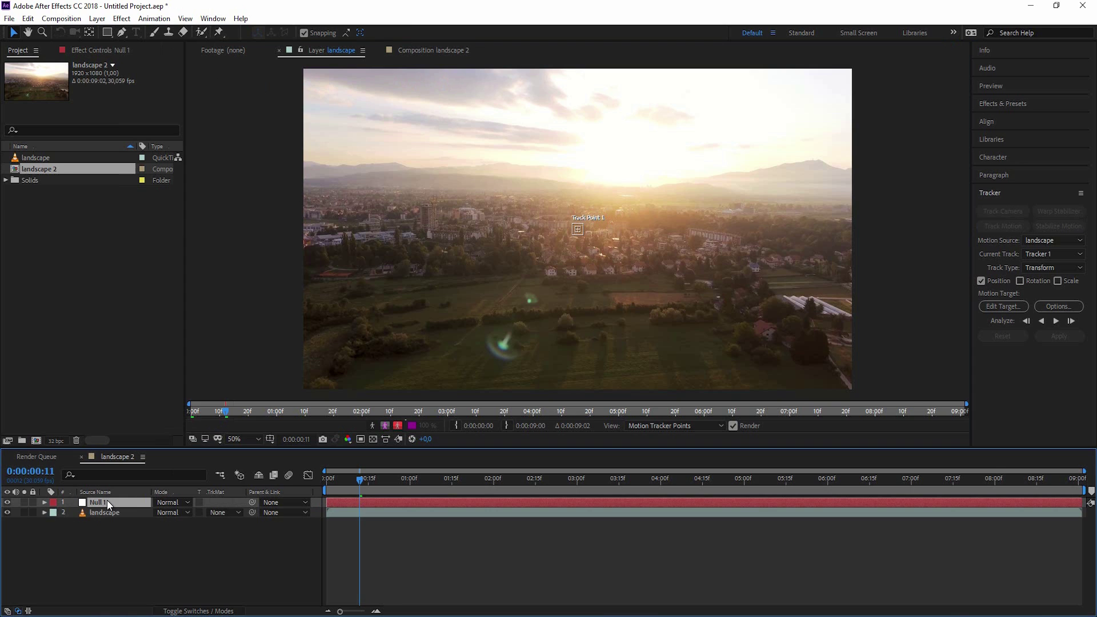
key("Return")
type("town hall")
left_click(425, 584)
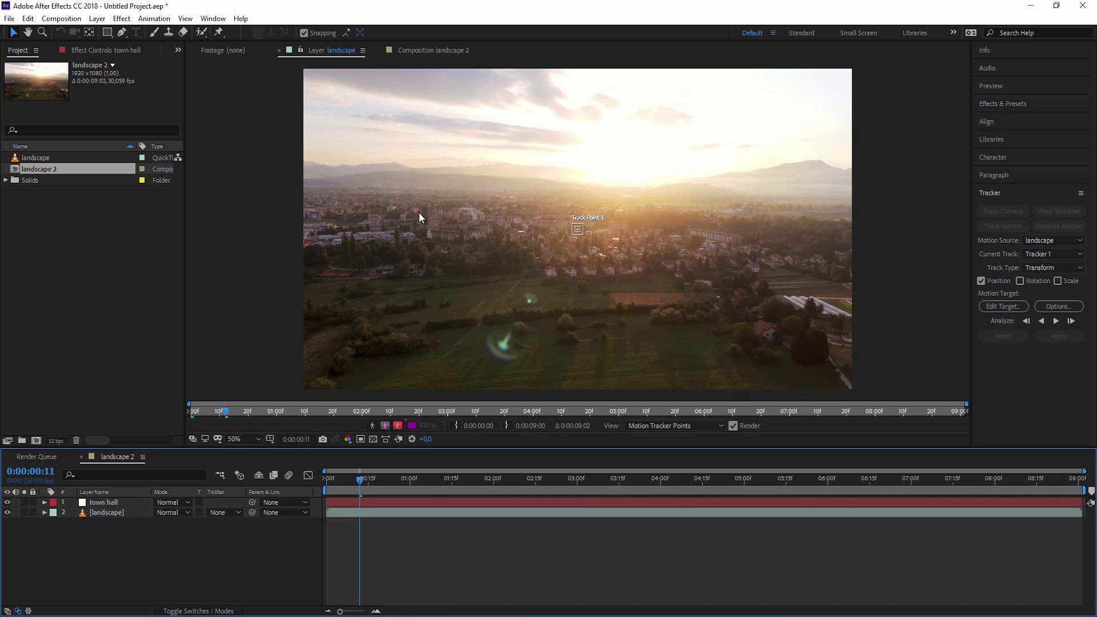
scroll(434, 222, "up", 2)
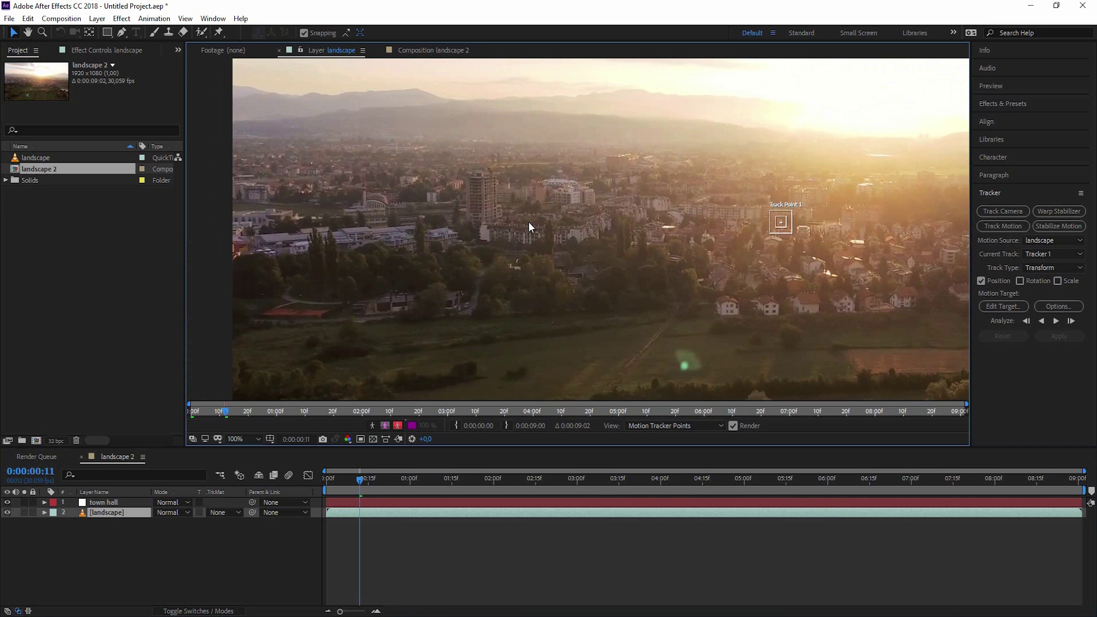
- Set town hall as Tracker 1's motion target
left_click(1003, 306)
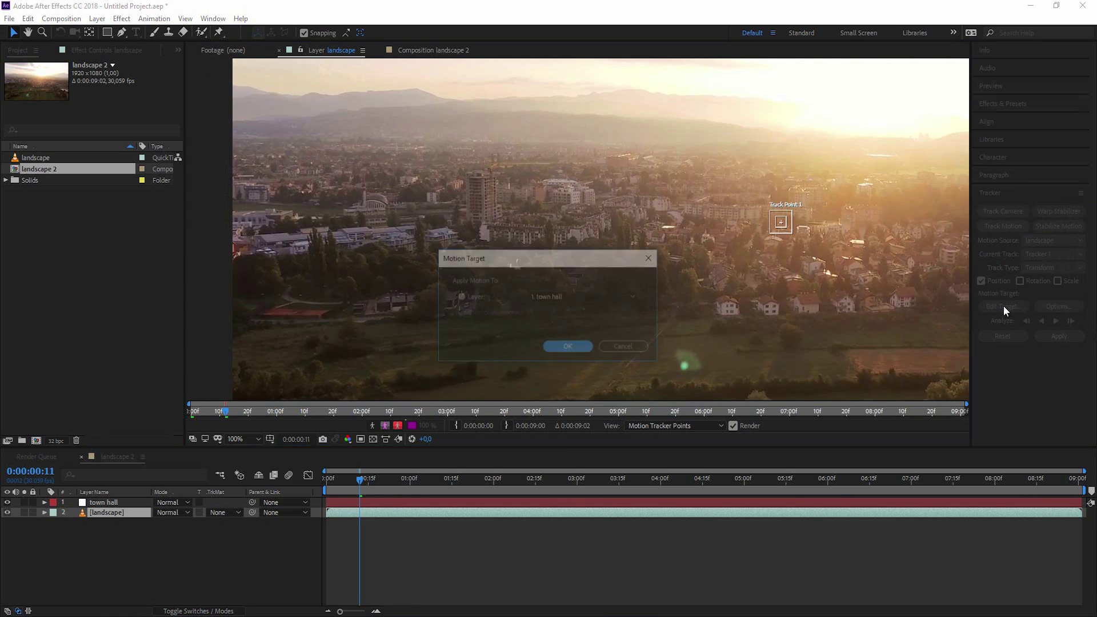
left_click(571, 297)
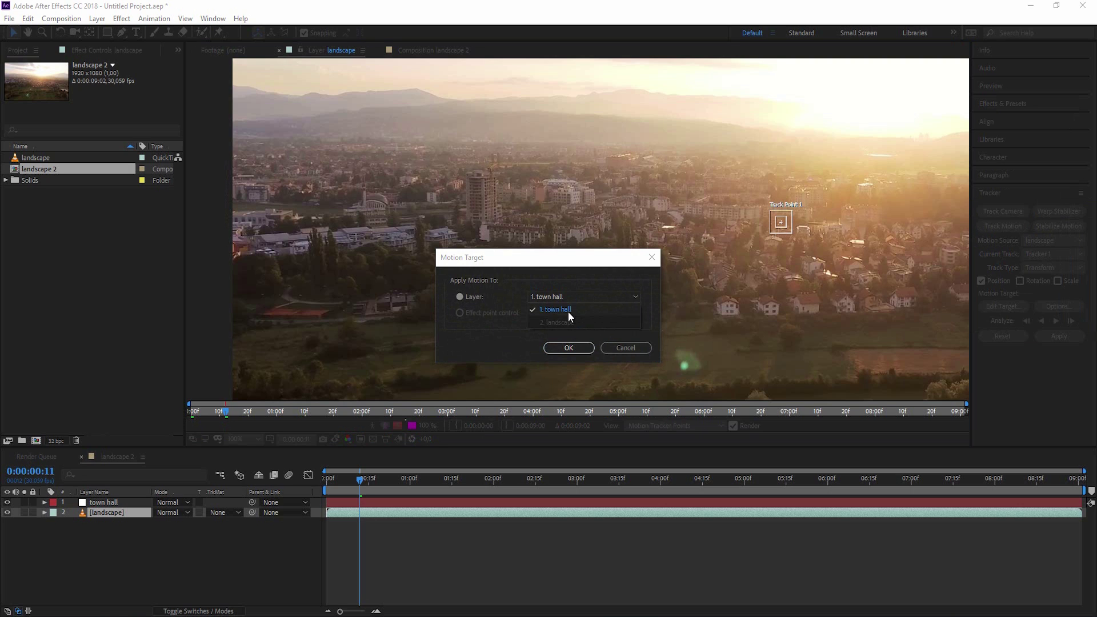
left_click(569, 312)
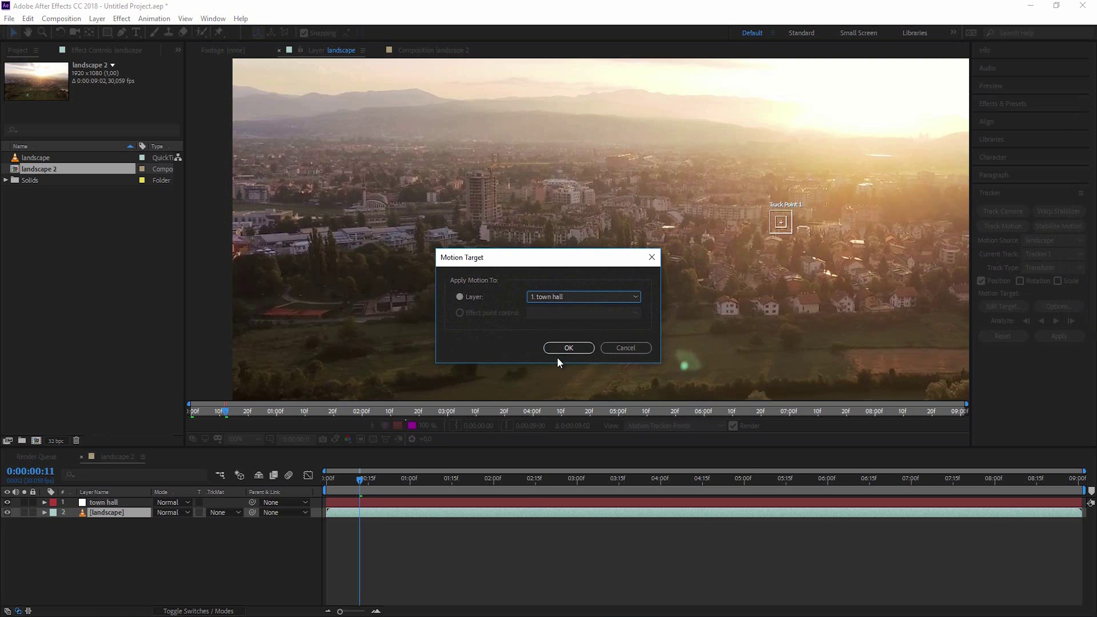
left_click(569, 349)
left_click(565, 348)
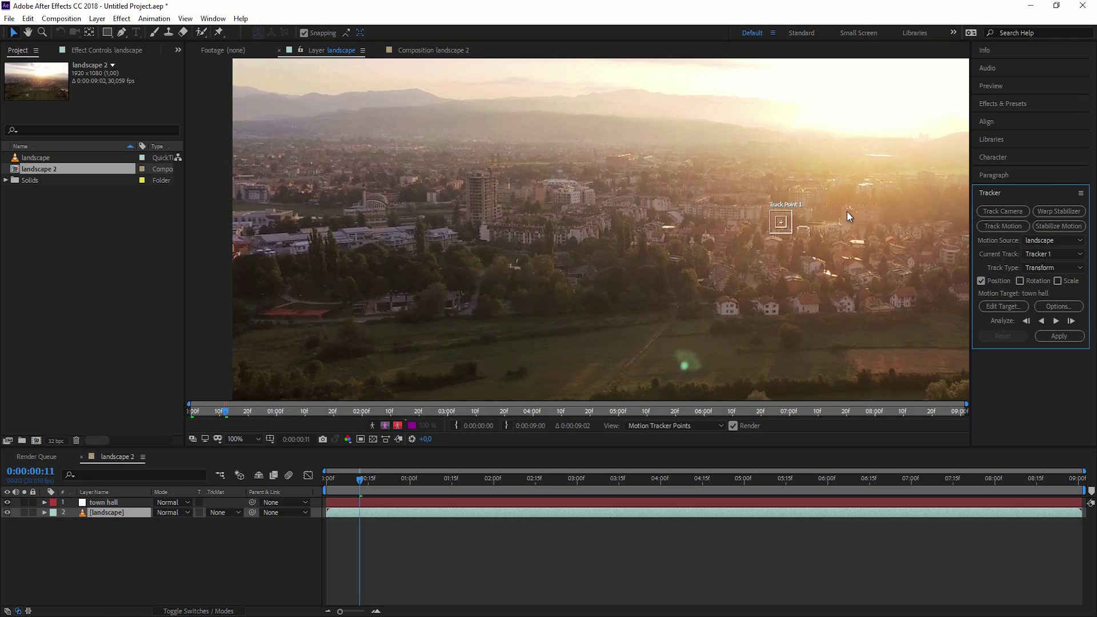
- Move Track Point 1 onto the top of the tall building
scroll(793, 233, "up", 1)
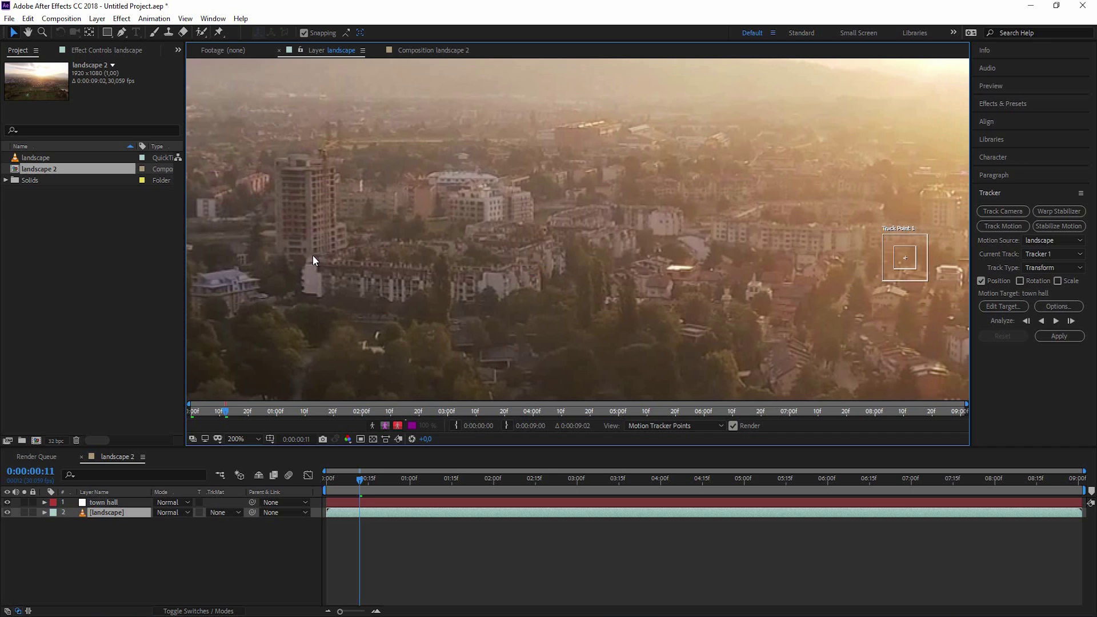
left_click(916, 261)
left_click_drag(916, 261, 381, 184)
key("space")
left_click_drag(489, 181, 730, 186)
scroll(660, 202, "up", 2)
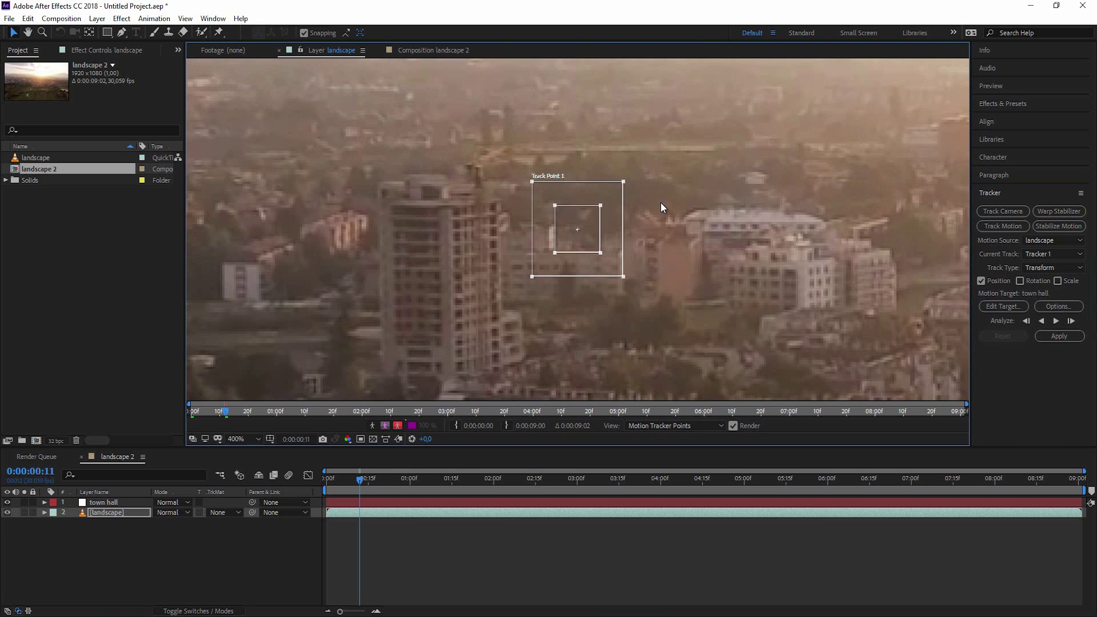
left_click_drag(583, 222, 532, 223)
key("ctrl+z")
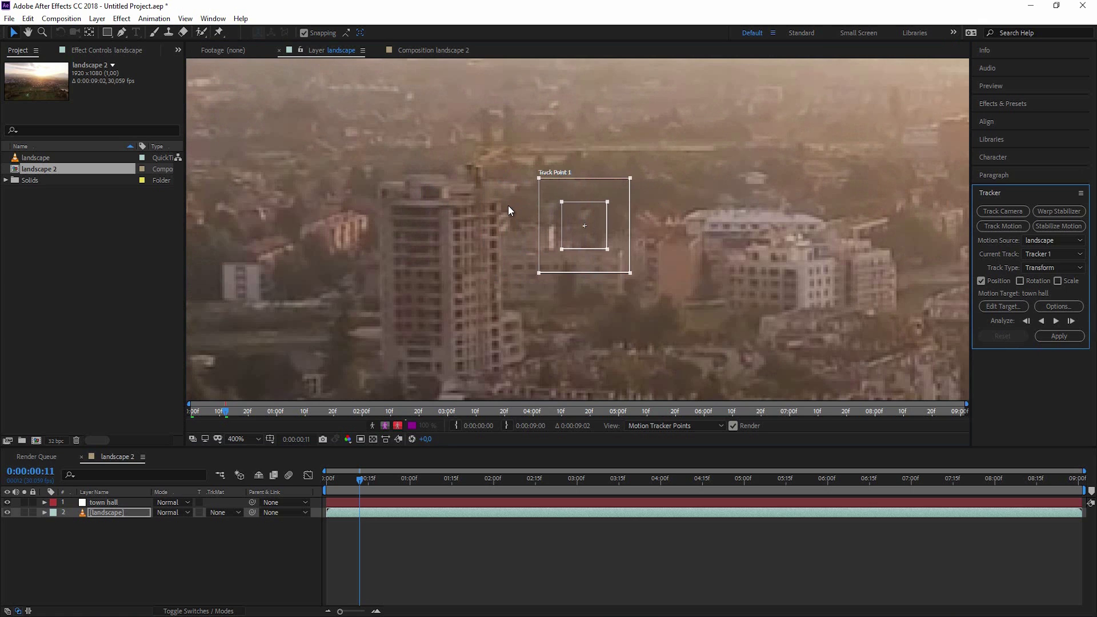
left_click_drag(587, 241, 442, 214)
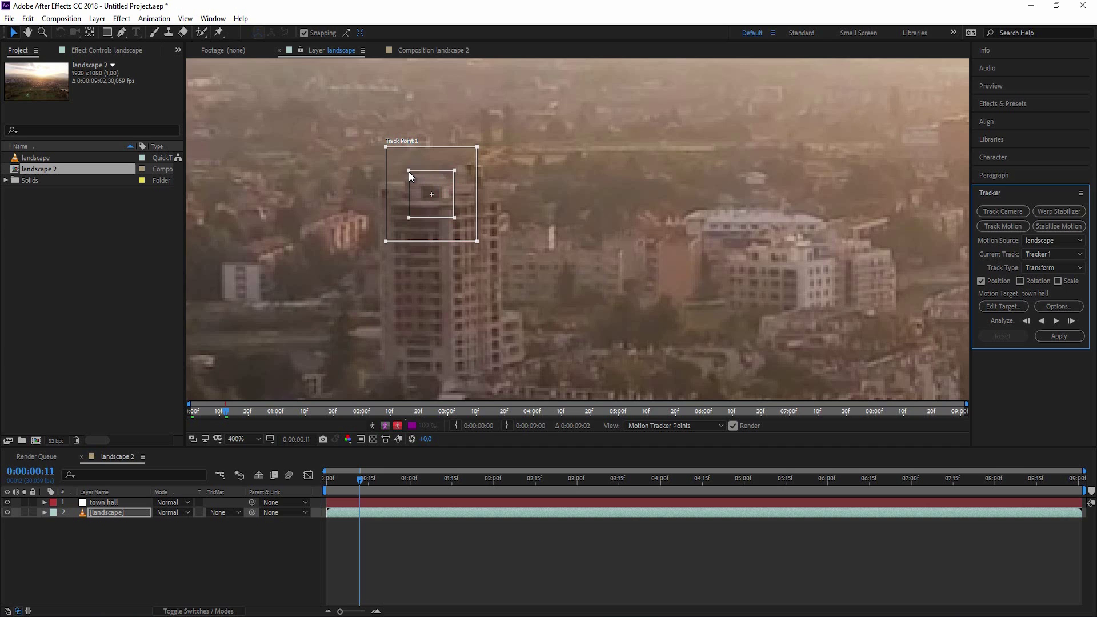
- Resize the feature and search regions to fit the tower detail
left_click_drag(409, 171, 411, 173)
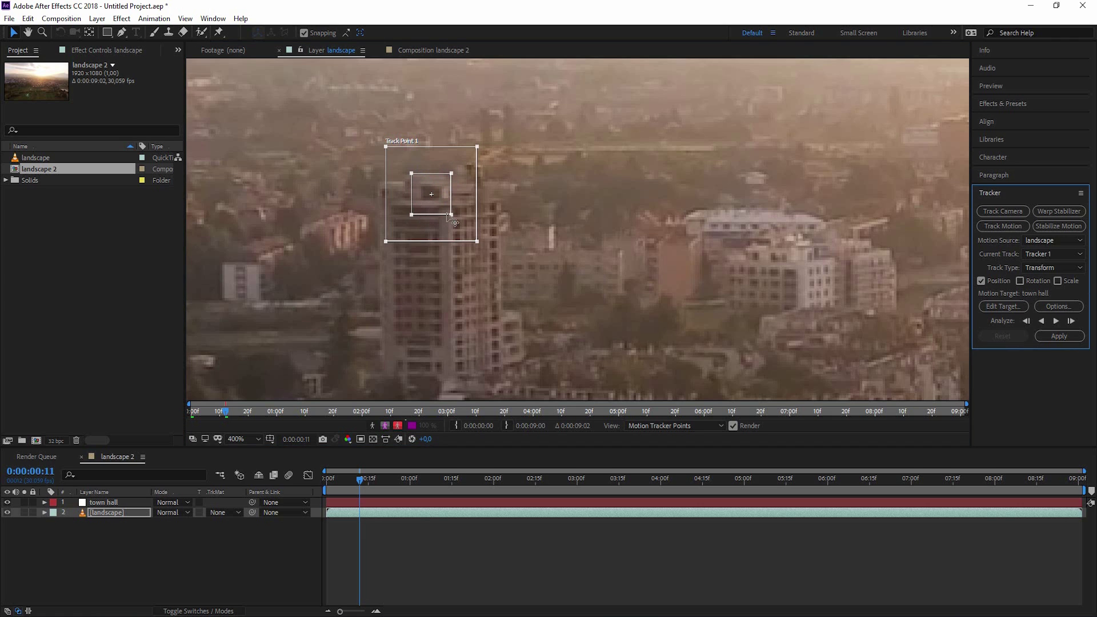
left_click_drag(451, 214, 450, 210)
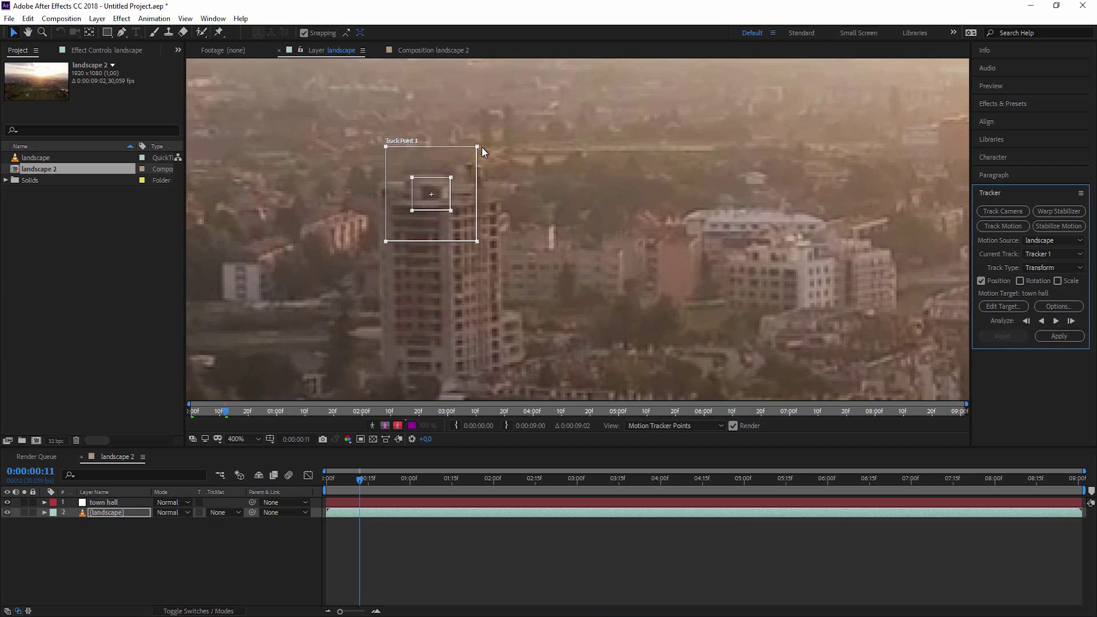
mouse_move(476, 147)
left_mouse_down()
mouse_move(485, 139)
mouse_move(477, 151)
left_mouse_up()
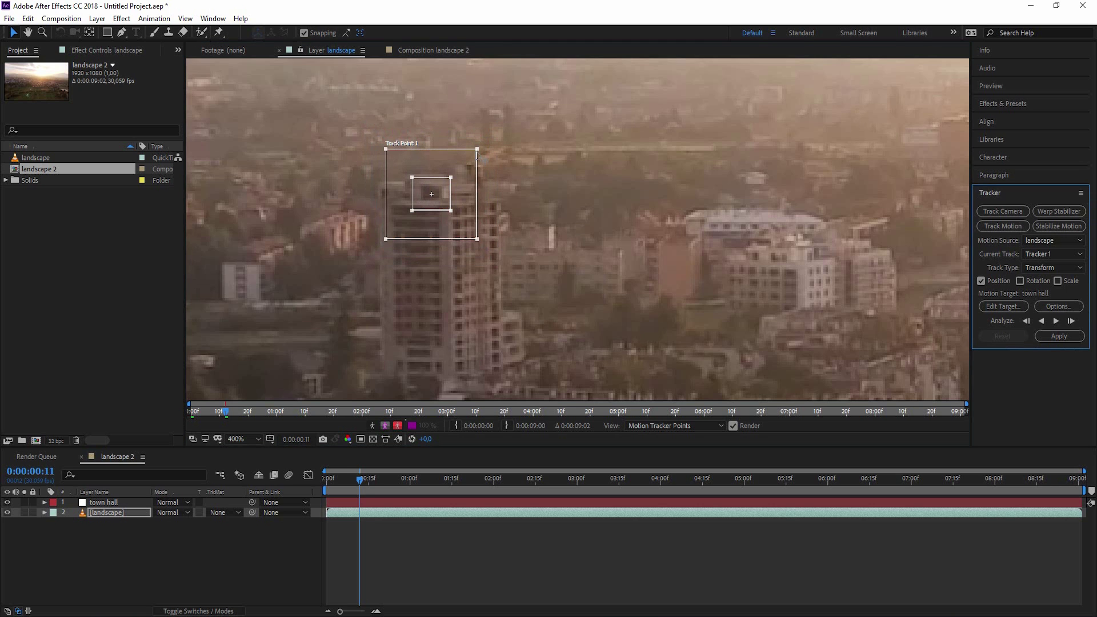
left_click(477, 153)
key("Page_Down")
key("Page_Up")
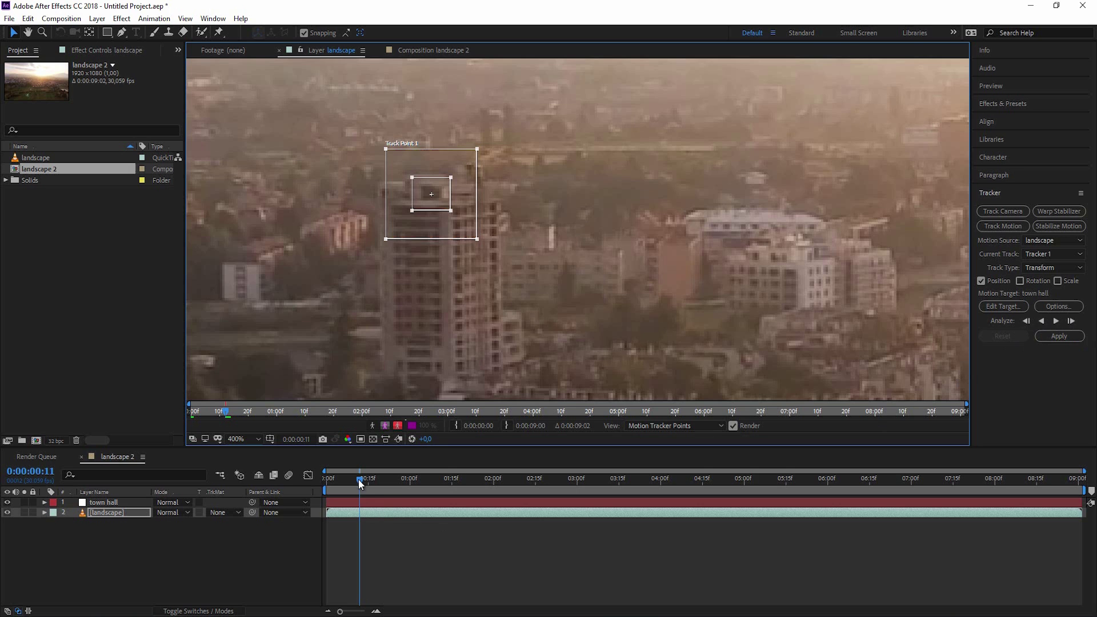
- Analyze Track Point 1 backward one frame at a time to frame 0
left_click(1026, 321)
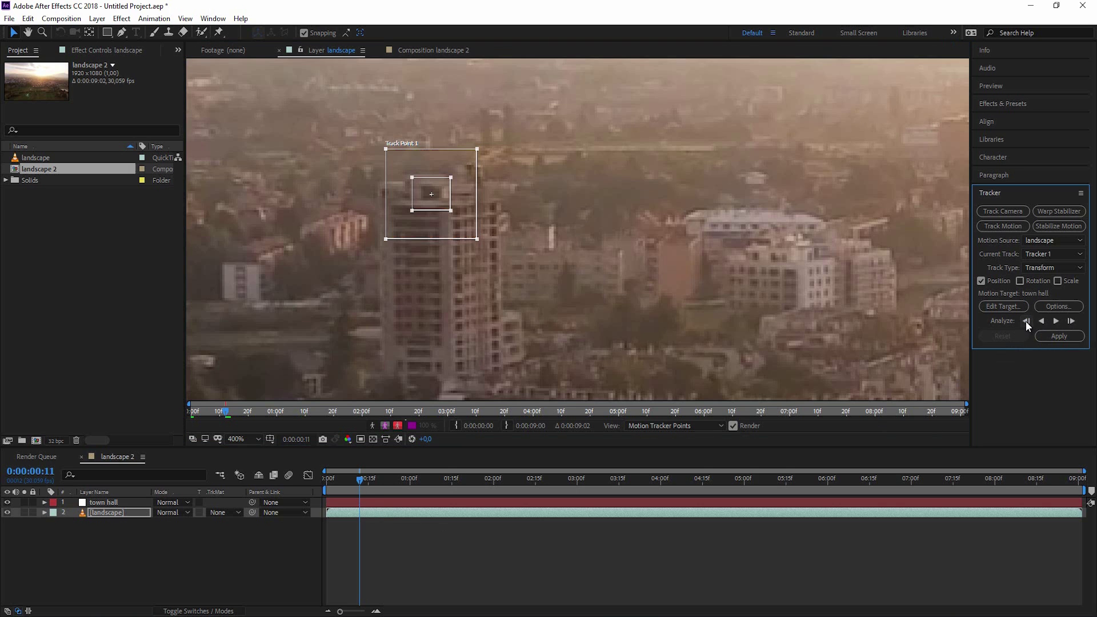
left_click(1026, 321)
left_click(1026, 321)
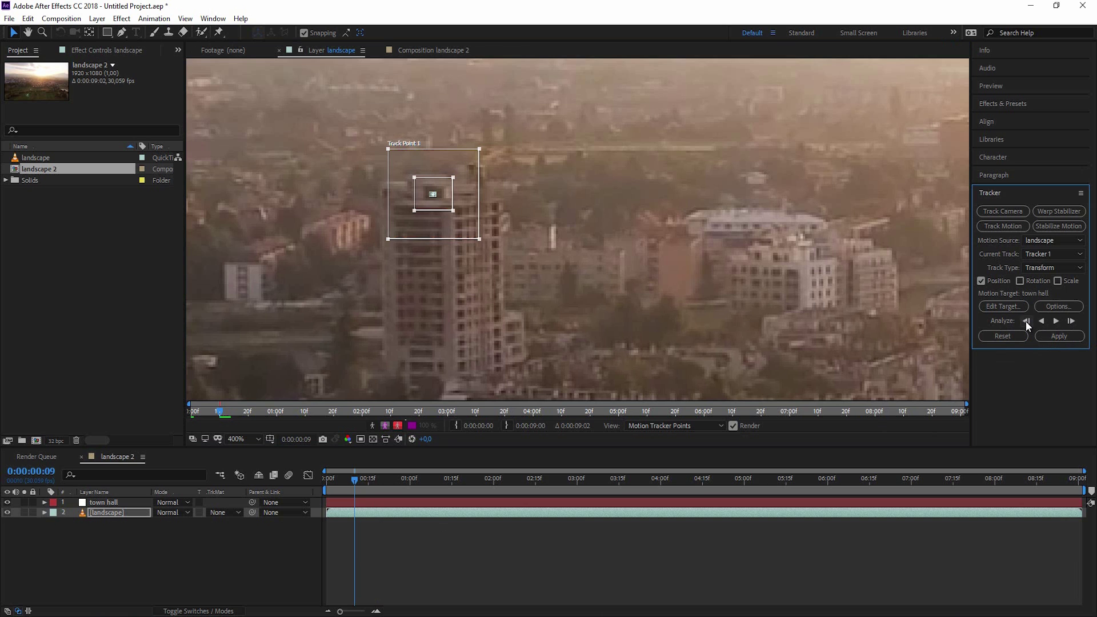
left_click(1026, 321)
left_click(1026, 321)
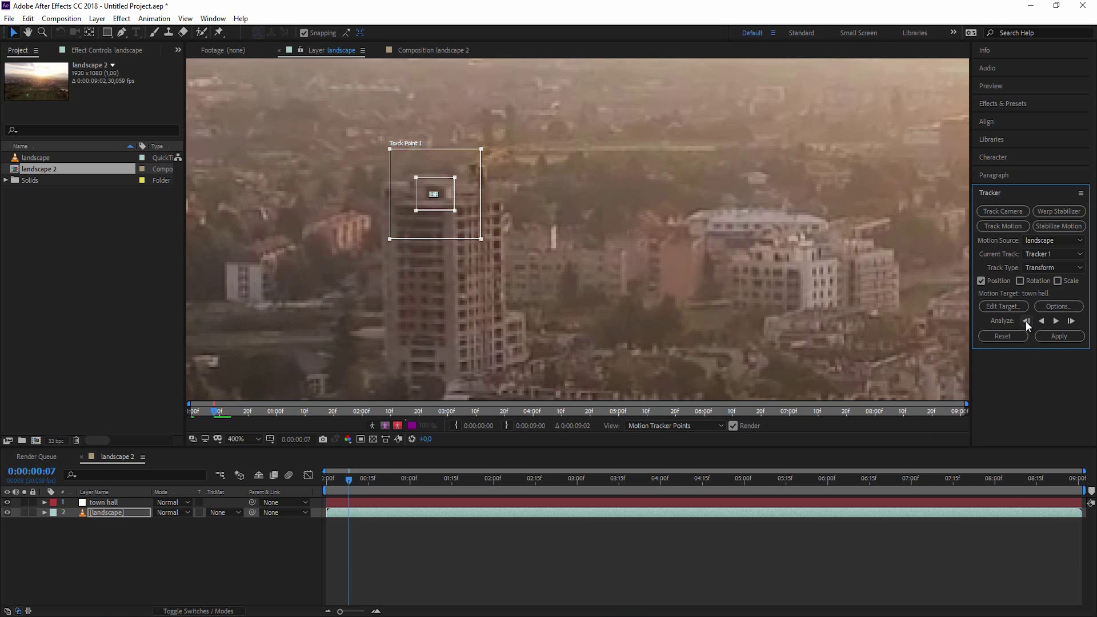
left_click(1026, 321)
left_click(1026, 321)
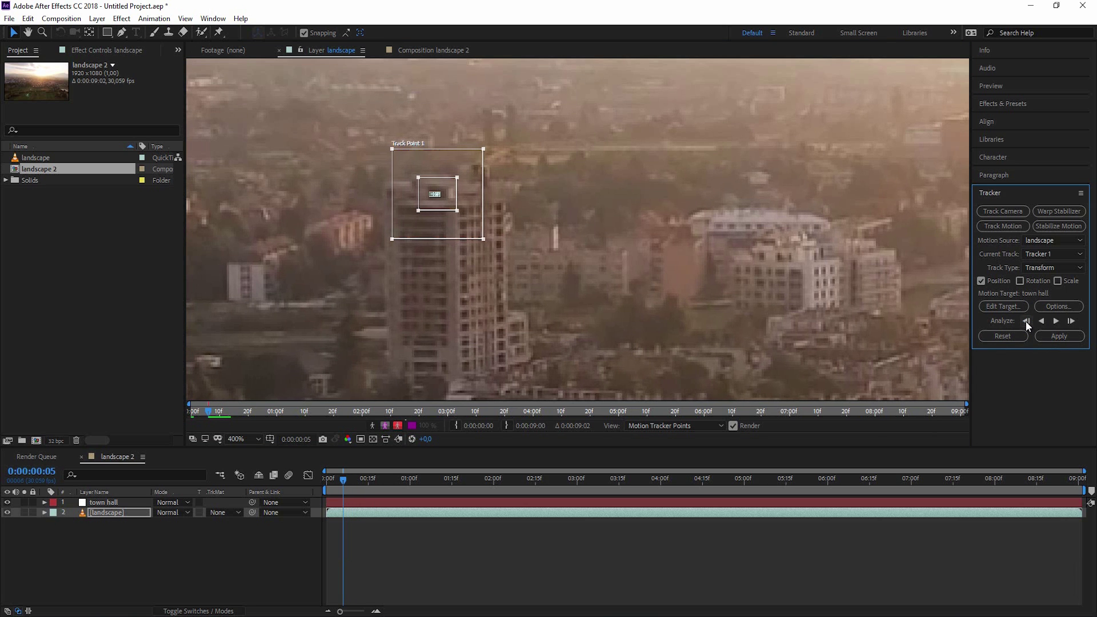
left_click(1026, 321)
left_click(1026, 321)
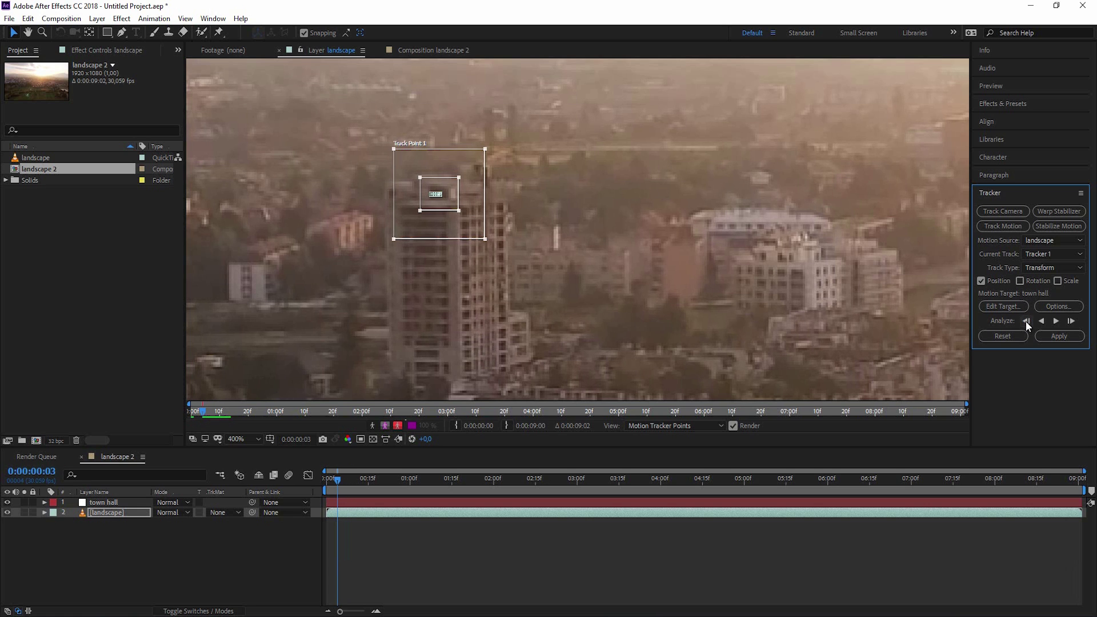
left_click(1026, 321)
left_click(1025, 321)
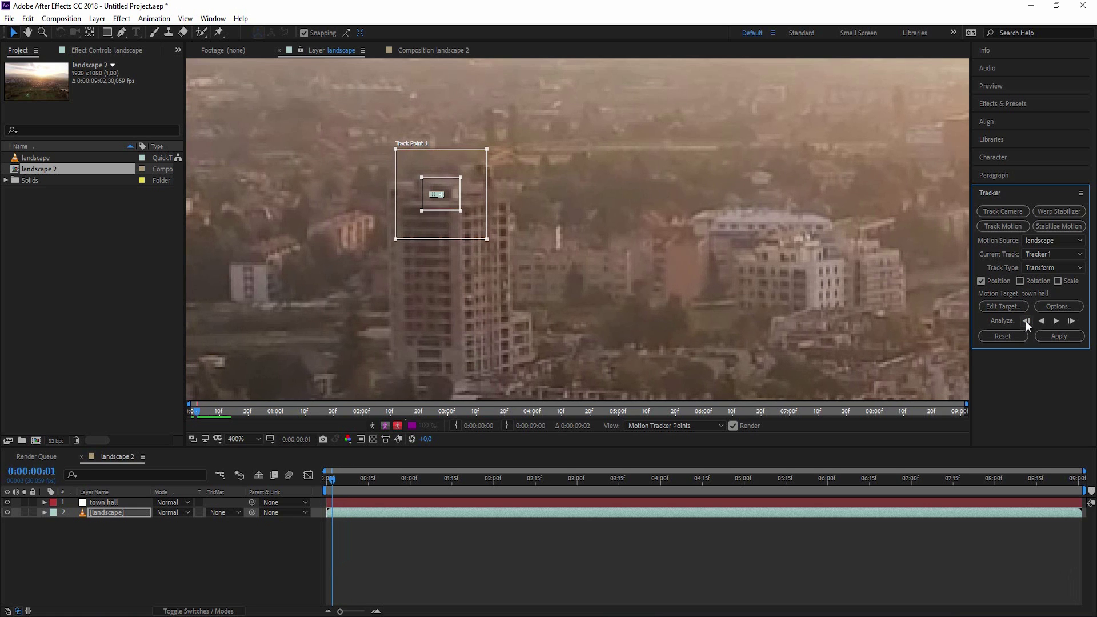
left_click(1026, 321)
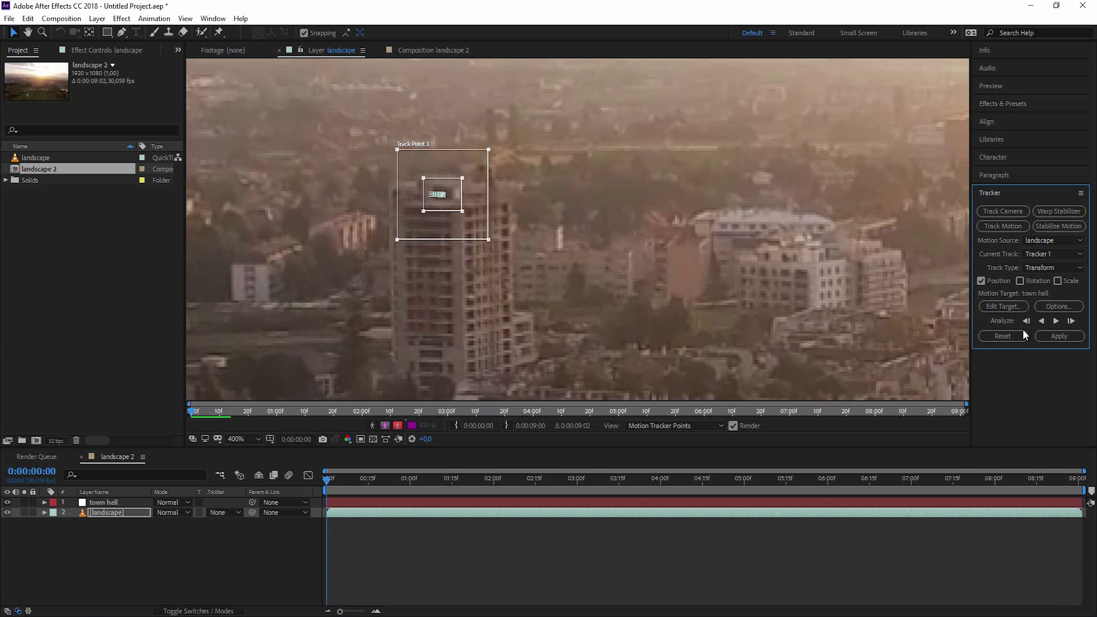
- Reveal the tracker's keyframed properties with U and return to frame 11
left_click(418, 512)
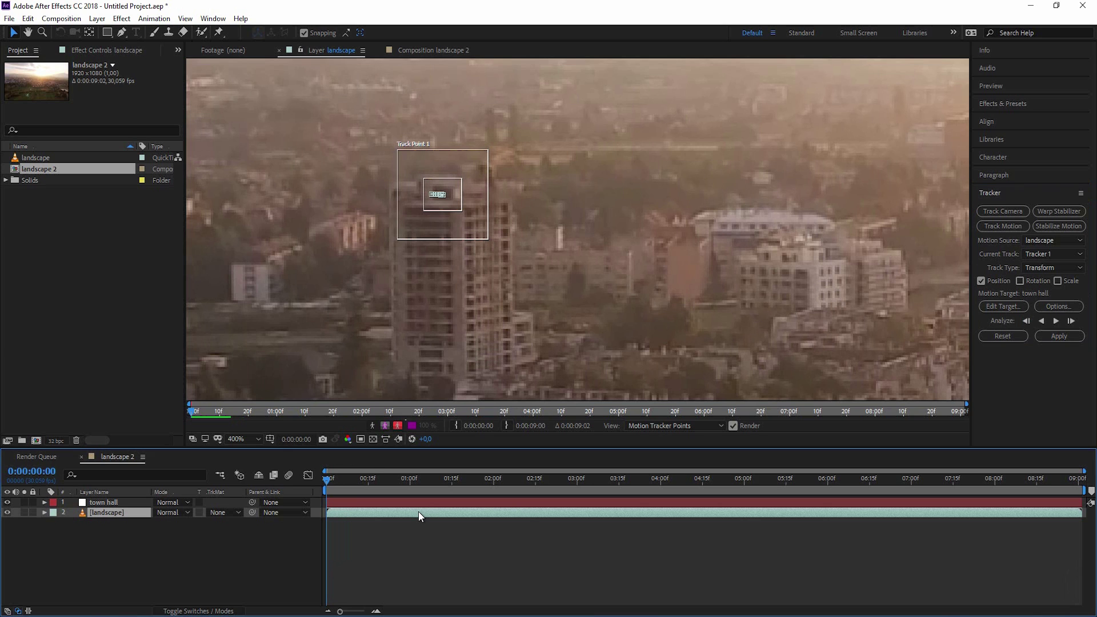
key("u")
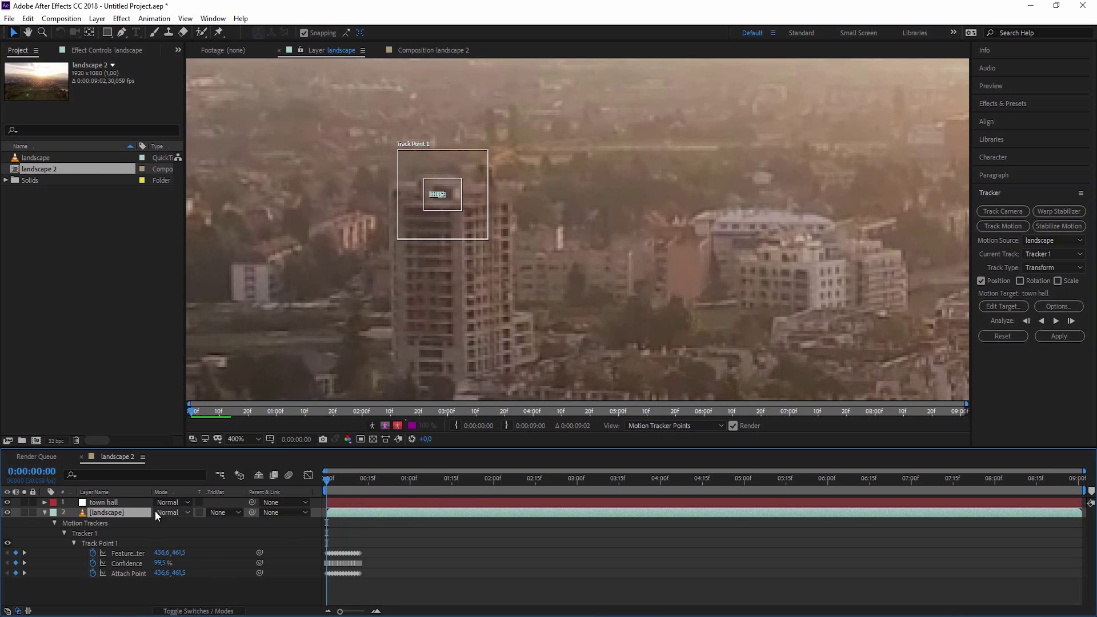
mouse_move(150, 490)
left_mouse_down()
mouse_move(185, 494)
mouse_move(159, 496)
left_mouse_up()
left_click(369, 483)
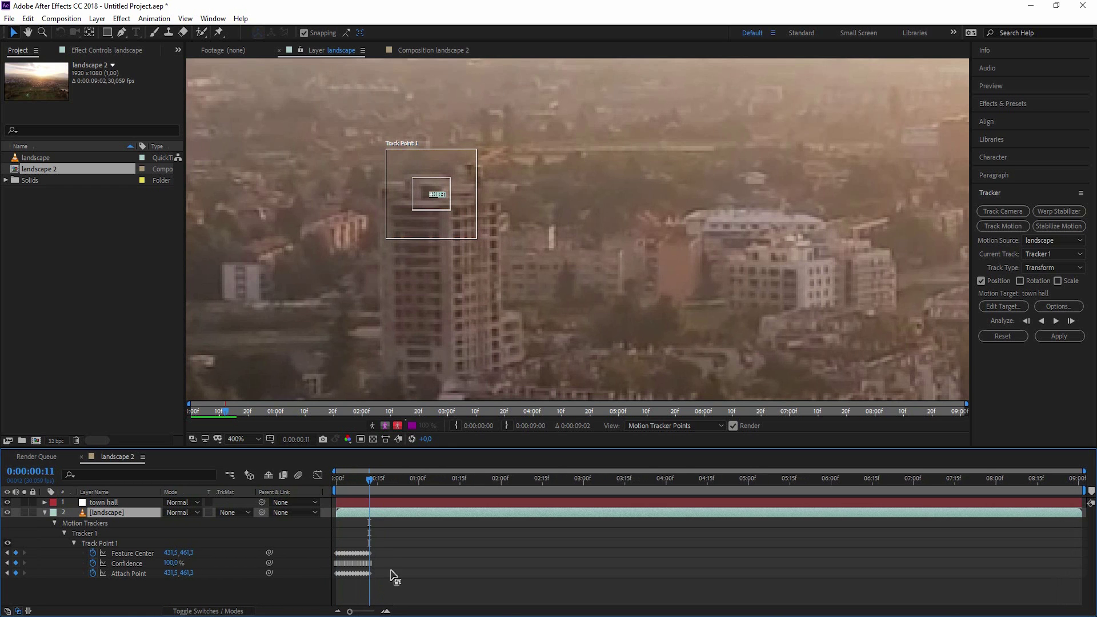
- Analyze the track forward to the clip's end, then review it at frame 8:23
left_click(1056, 321)
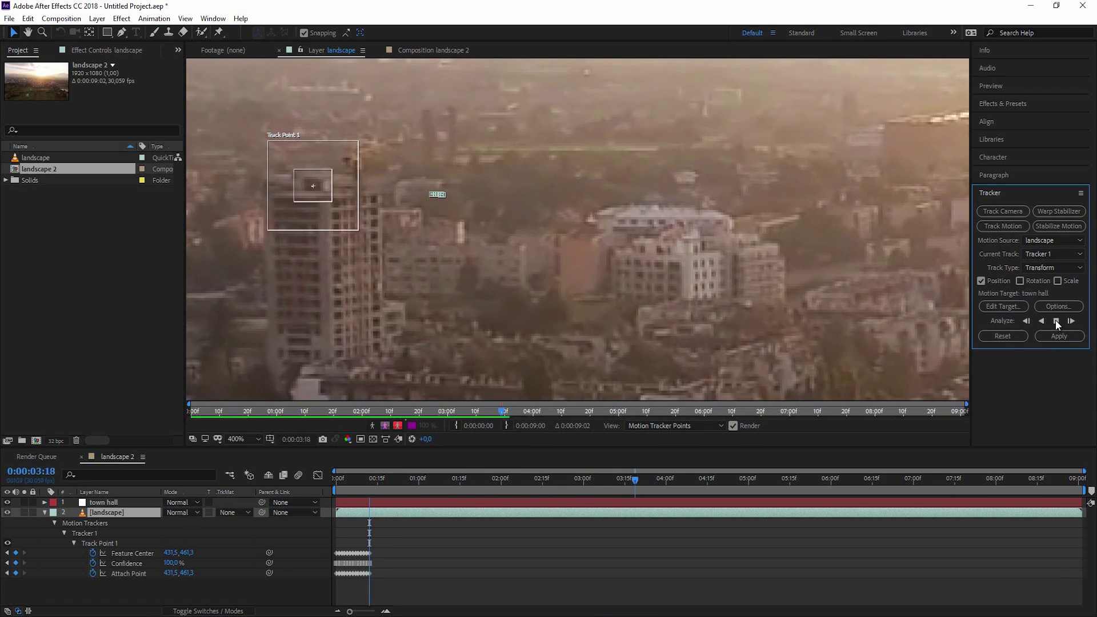
left_click(521, 250)
key("h")
left_click_drag(409, 266, 623, 263)
key("v")
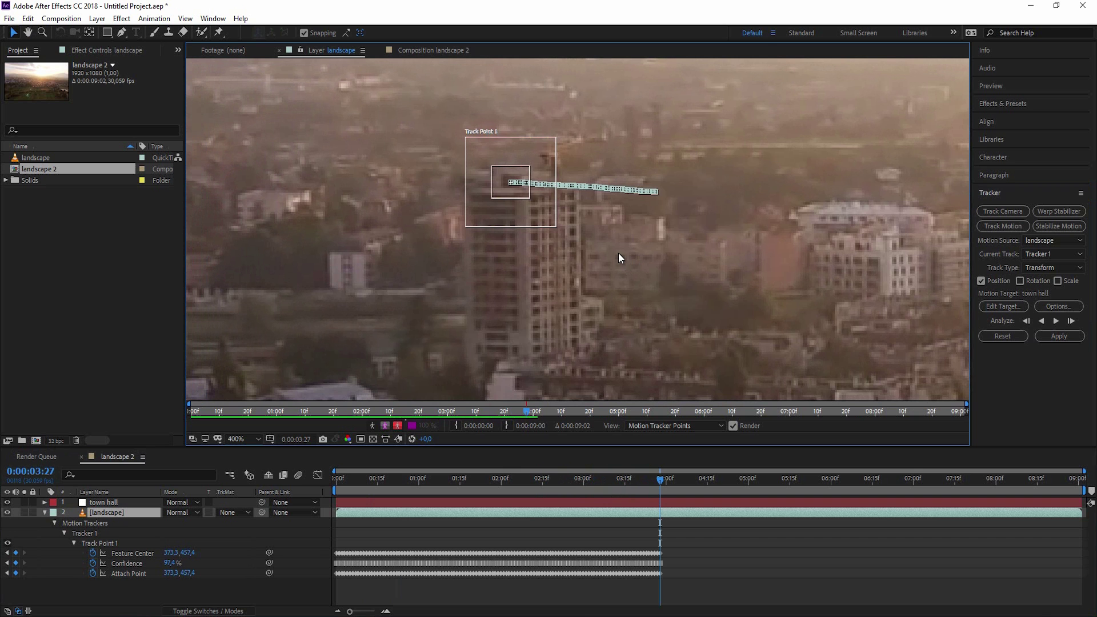
left_click(1056, 321)
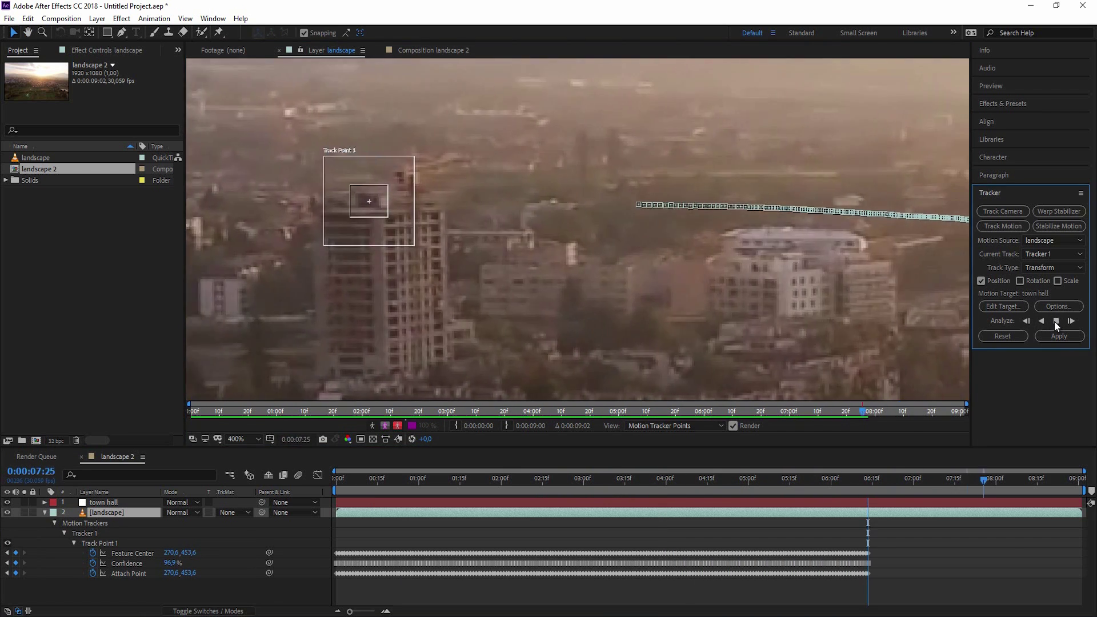
scroll(948, 317, "down", 2)
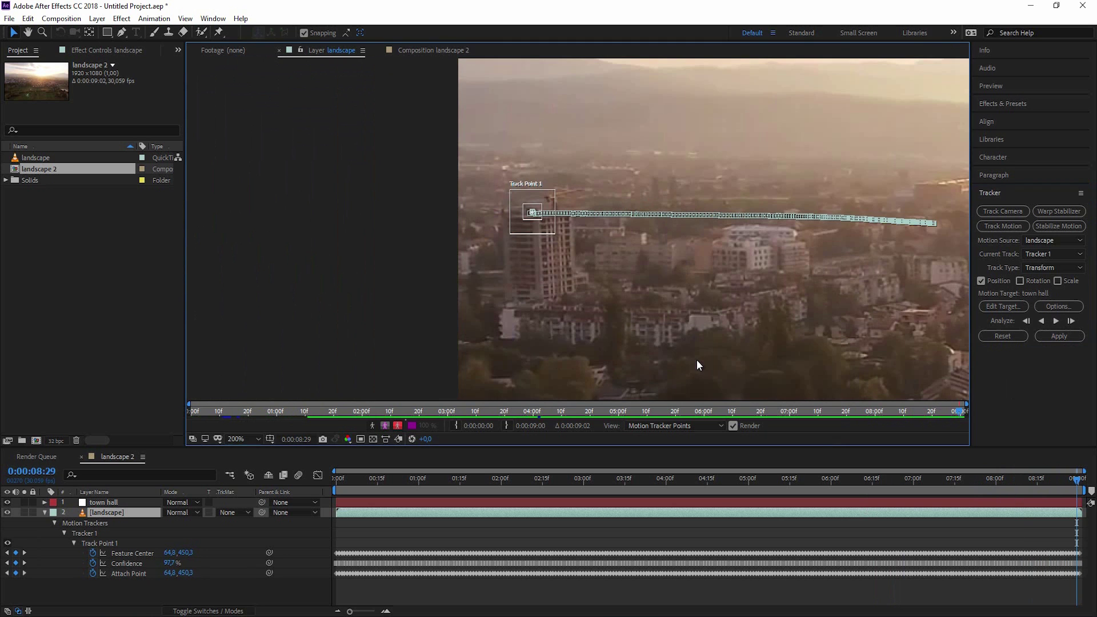
left_click_drag(1077, 482, 997, 506)
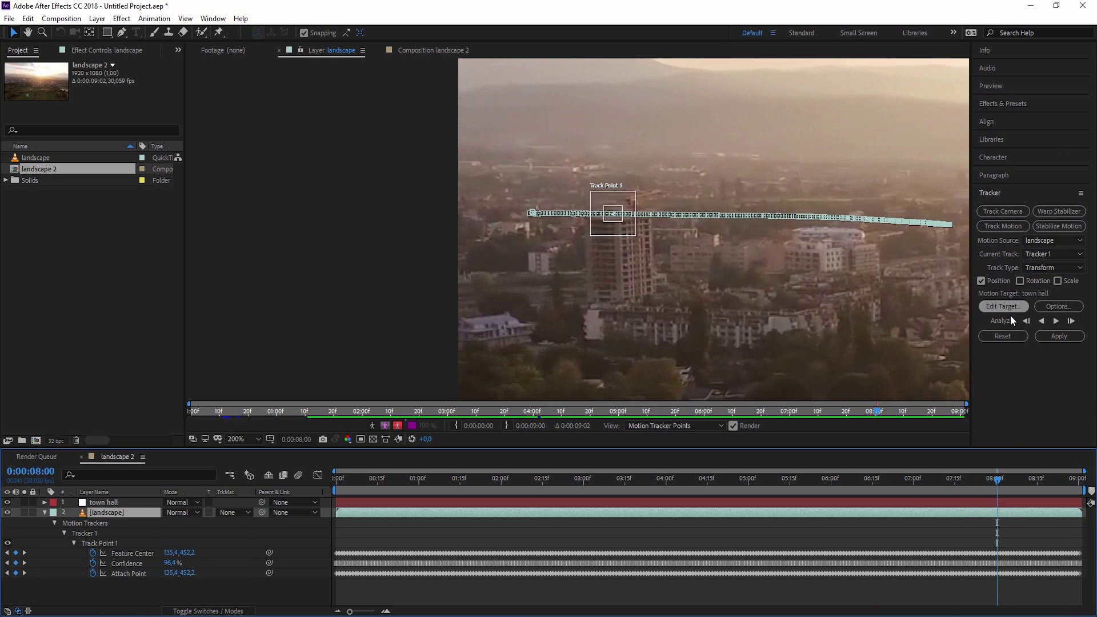
- Apply Track Point 1's motion to town hall with X and Y dimensions
left_click(1059, 337)
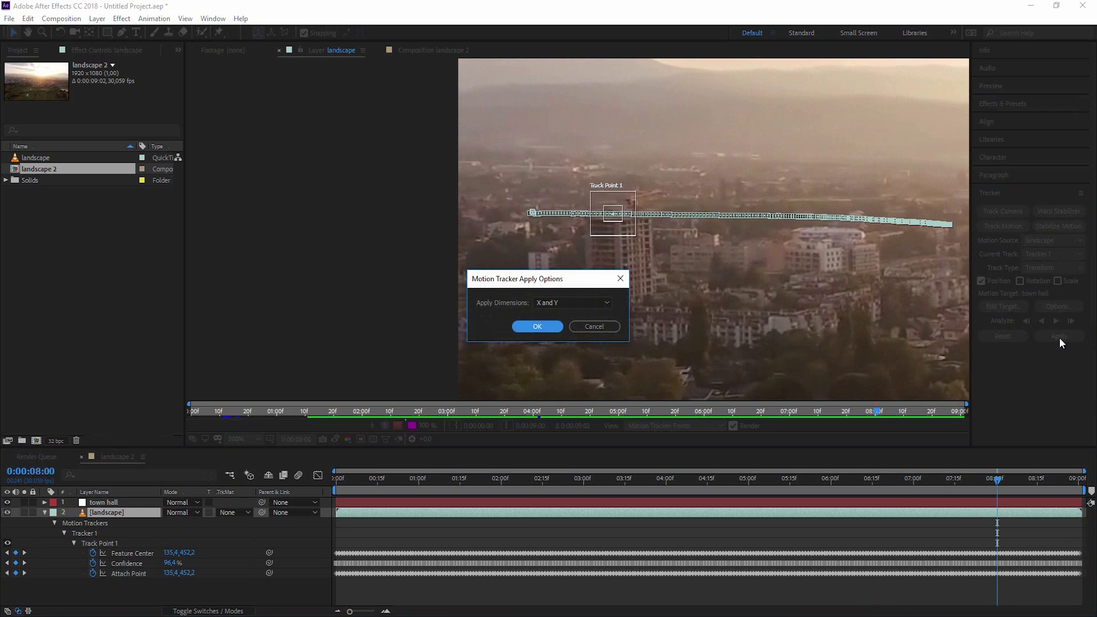
left_click(564, 302)
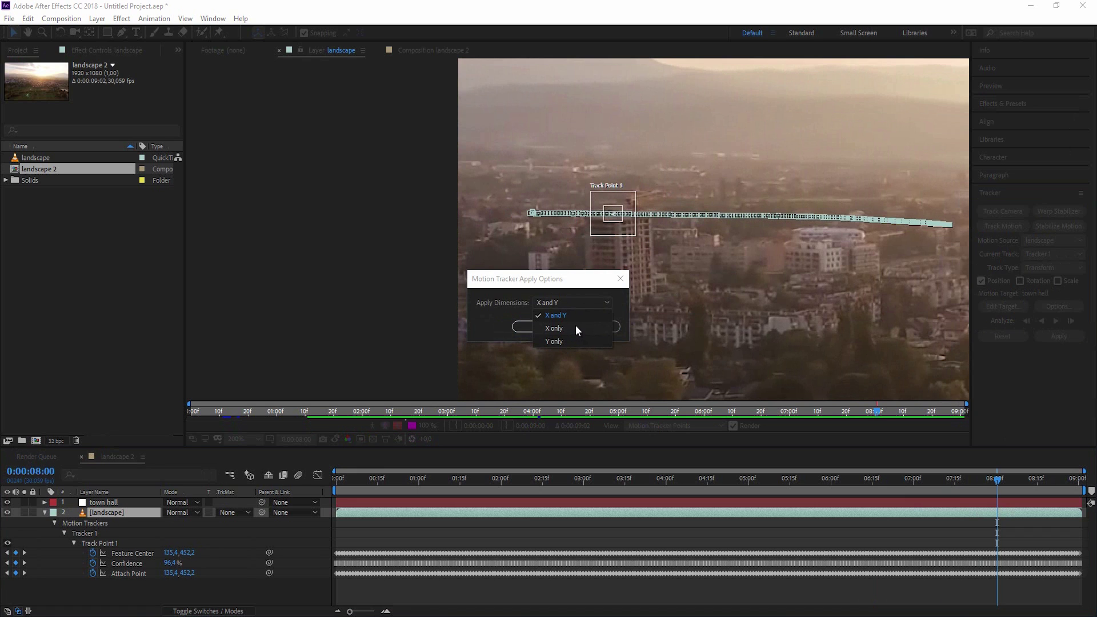
left_click(565, 318)
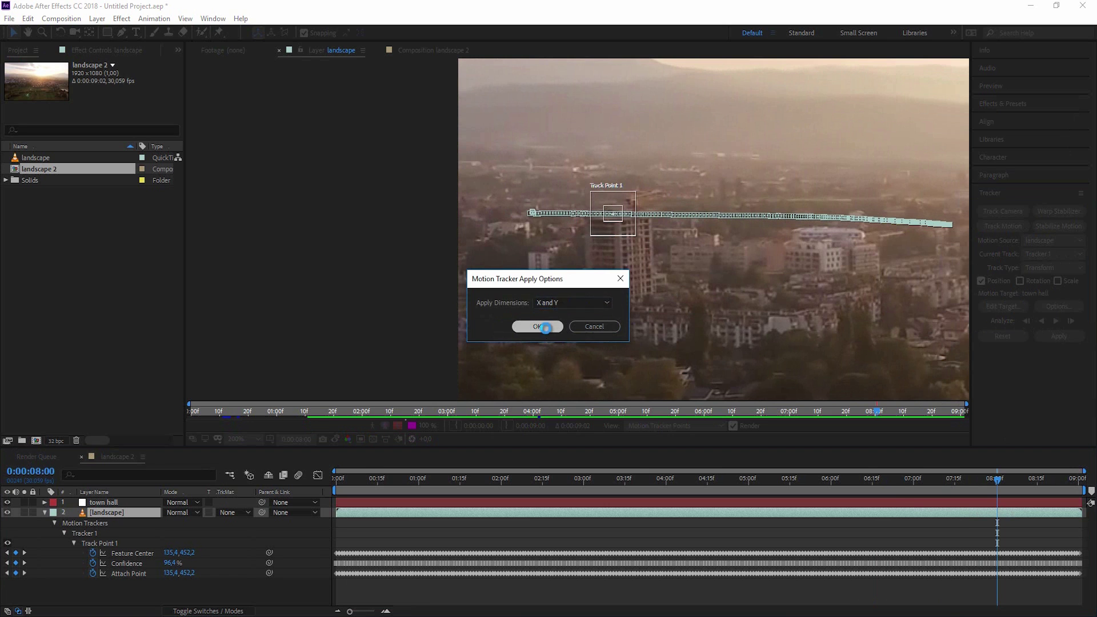
left_click(546, 329)
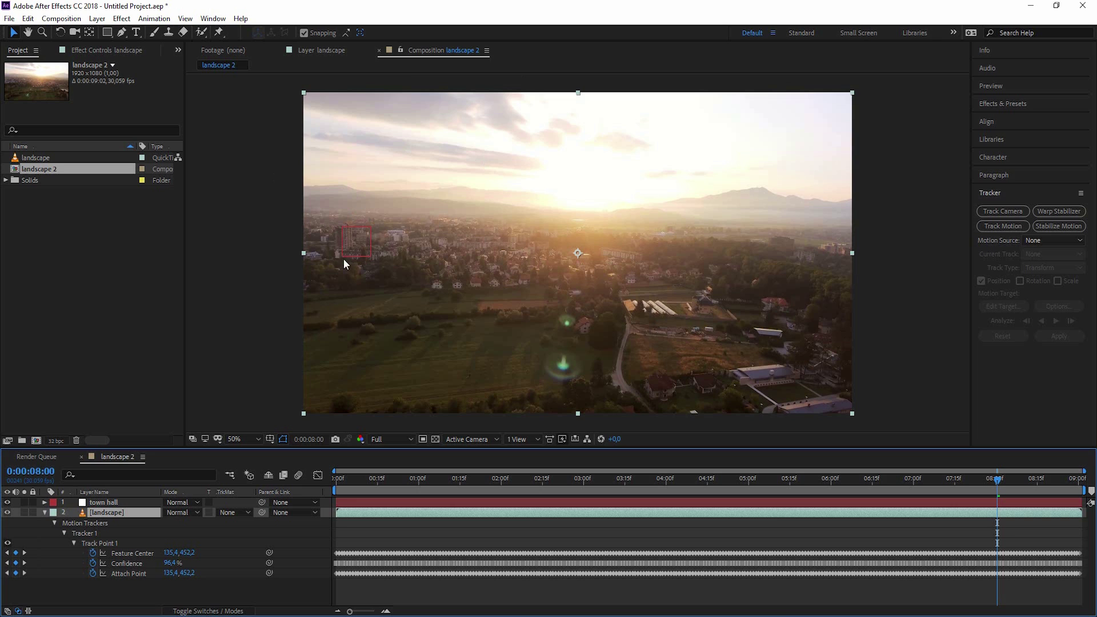
left_click(128, 503)
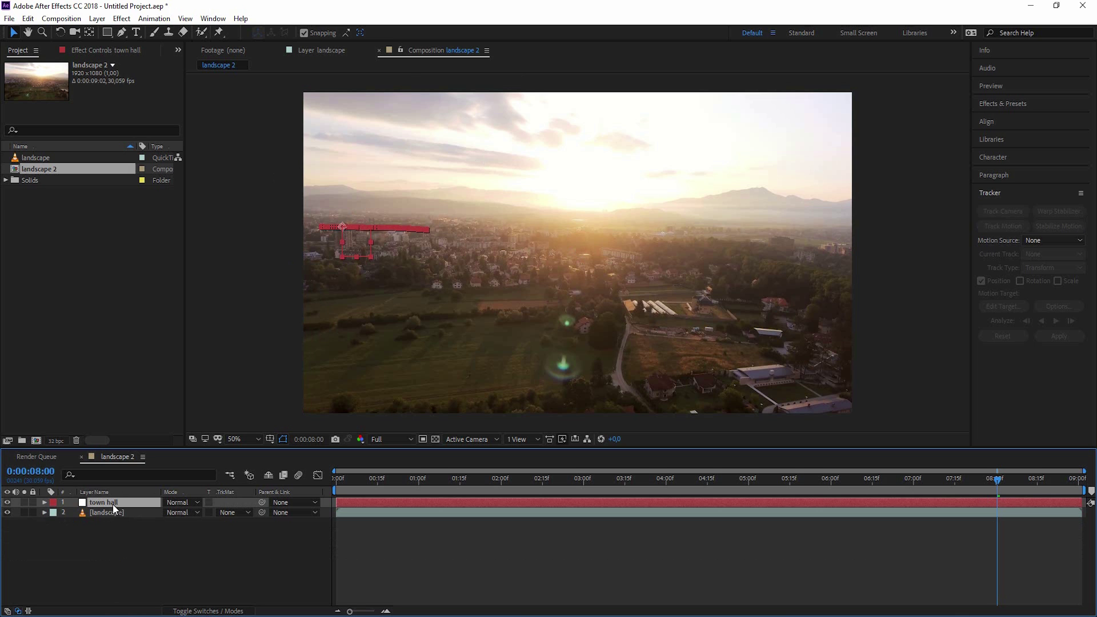
key("p")
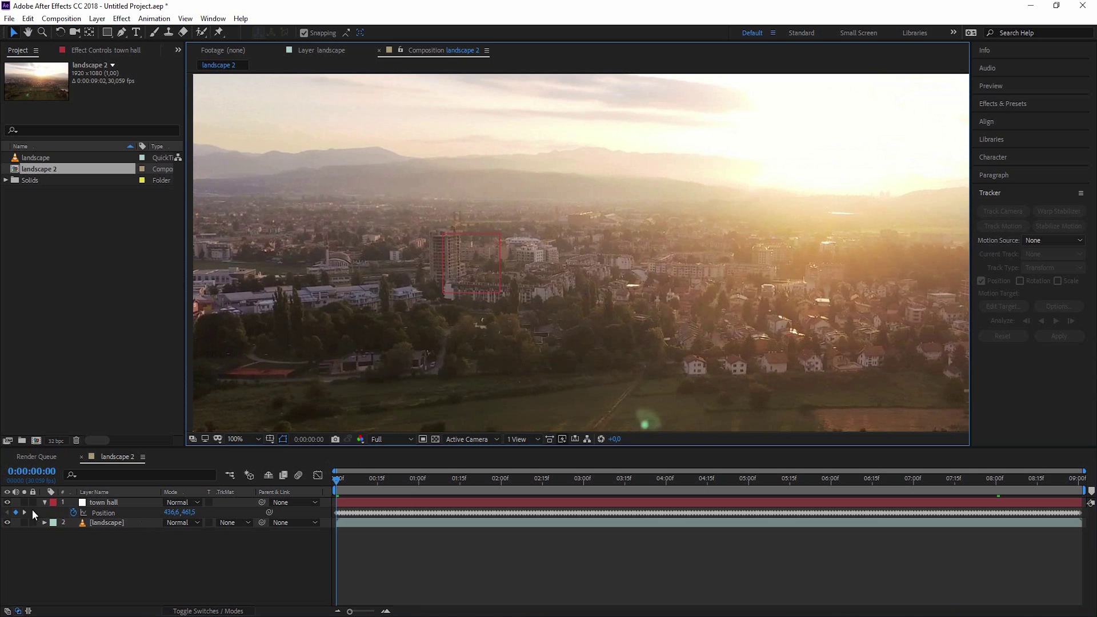
left_click(43, 502)
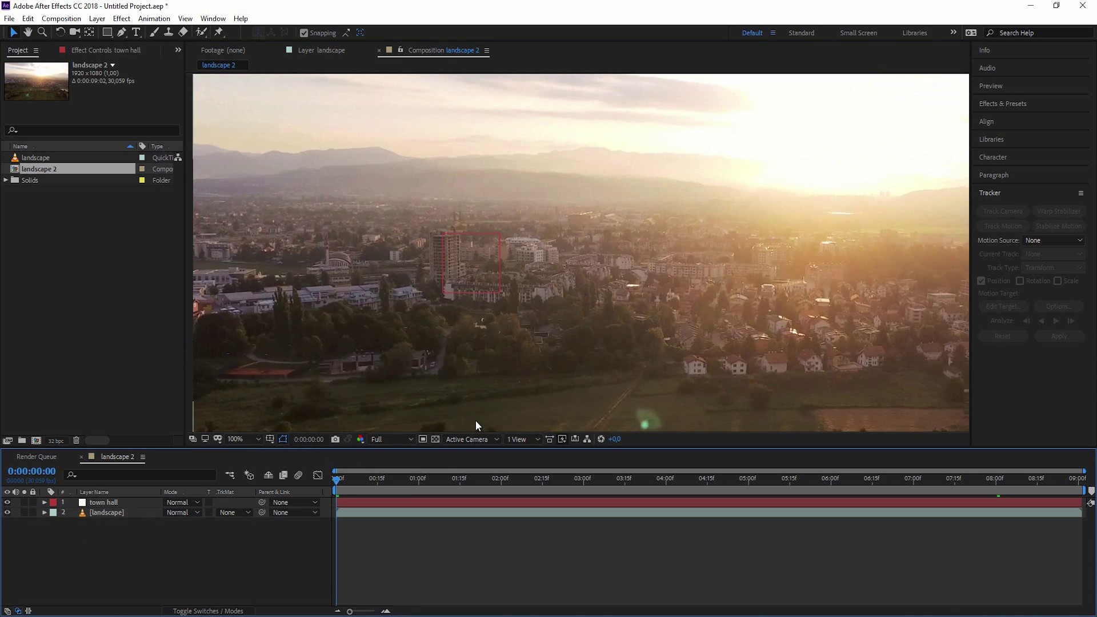
scroll(431, 231, "up", 3)
left_click_drag(530, 290, 620, 301)
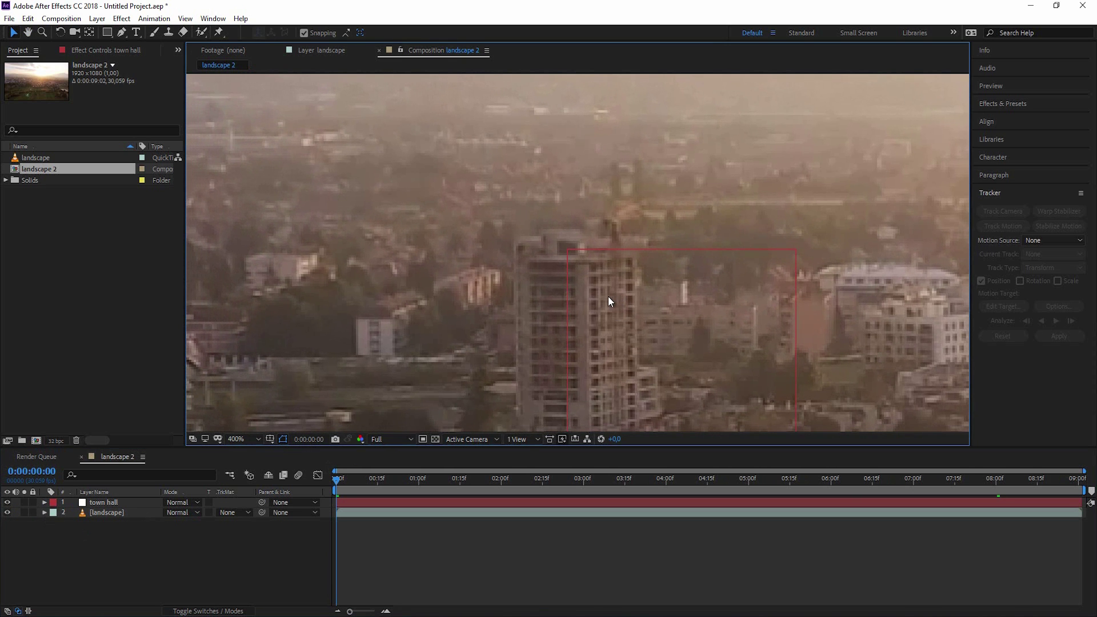
- Create a white solid layer, White Solid 1
left_click(97, 18)
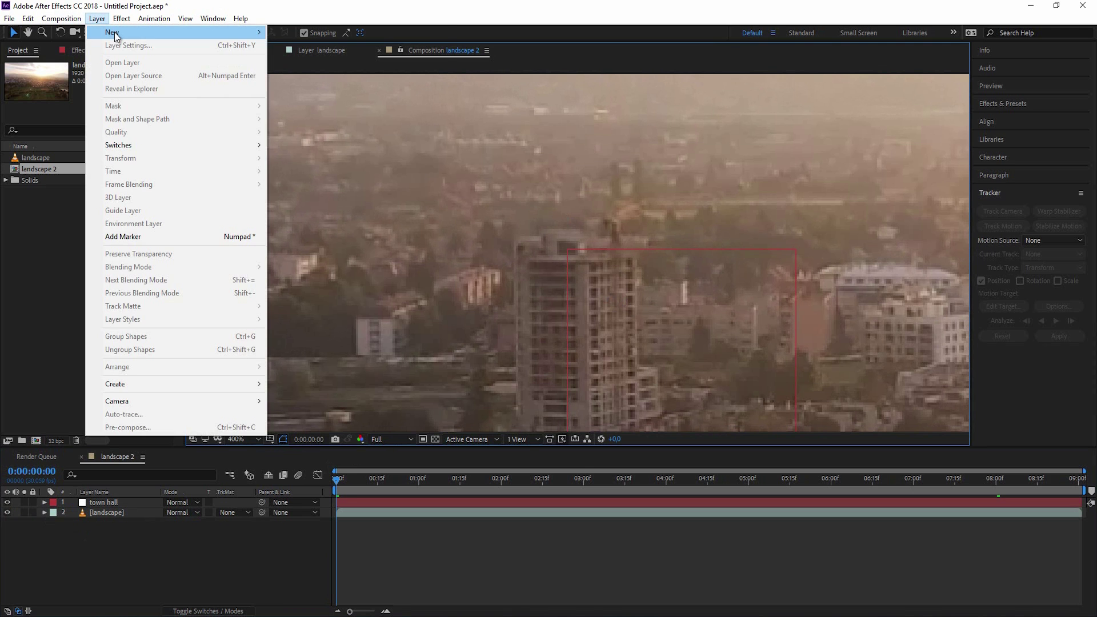
mouse_move(114, 32)
left_click(359, 48)
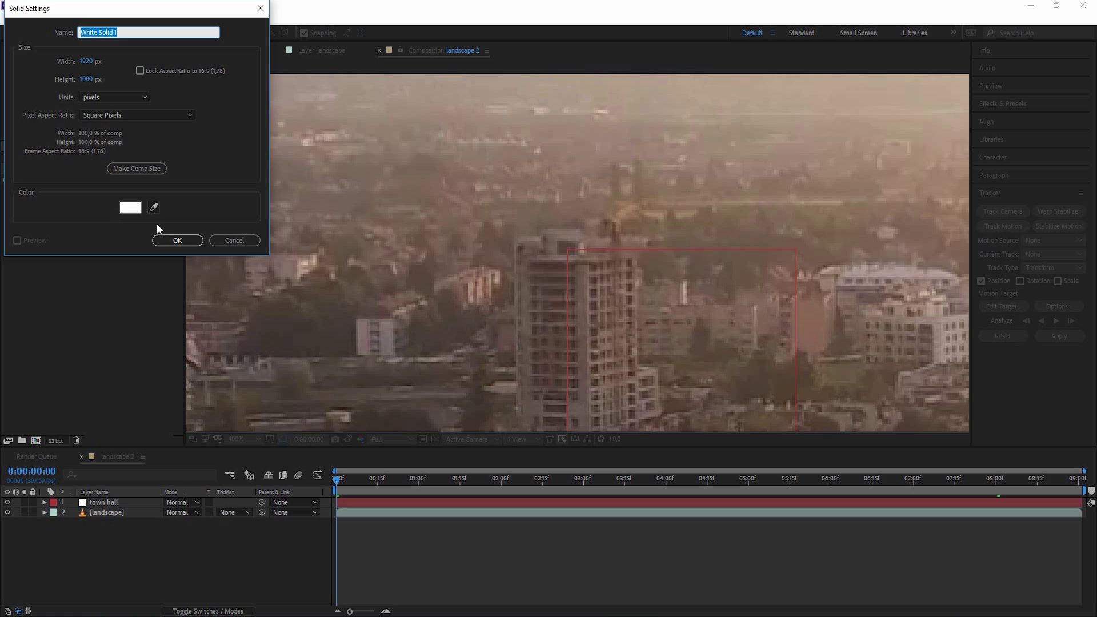
left_click(130, 208)
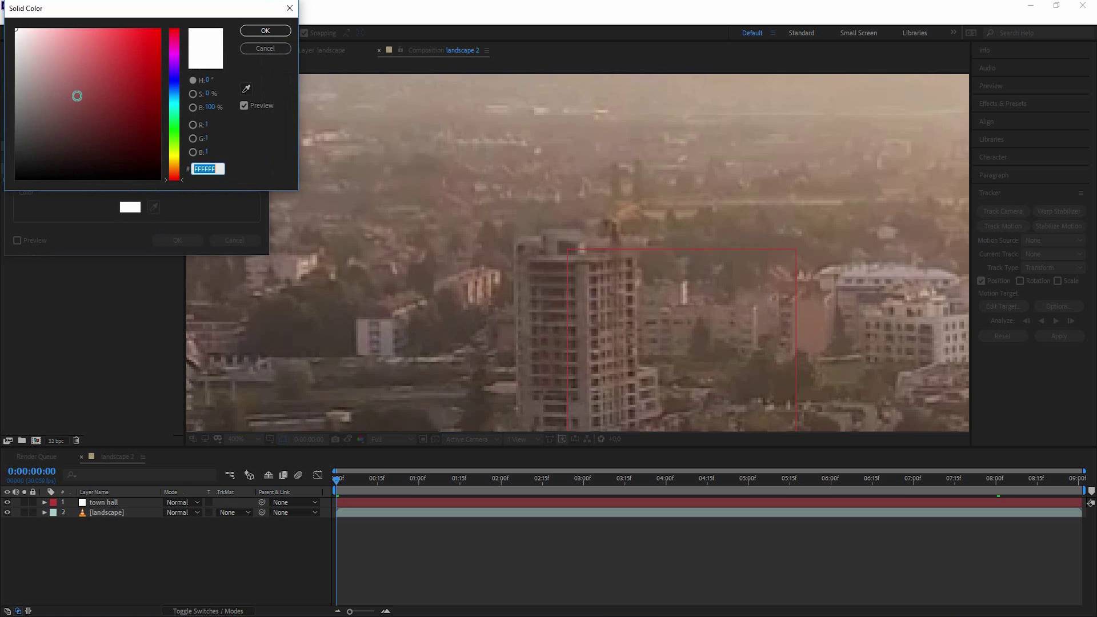
left_click(255, 32)
left_click(177, 240)
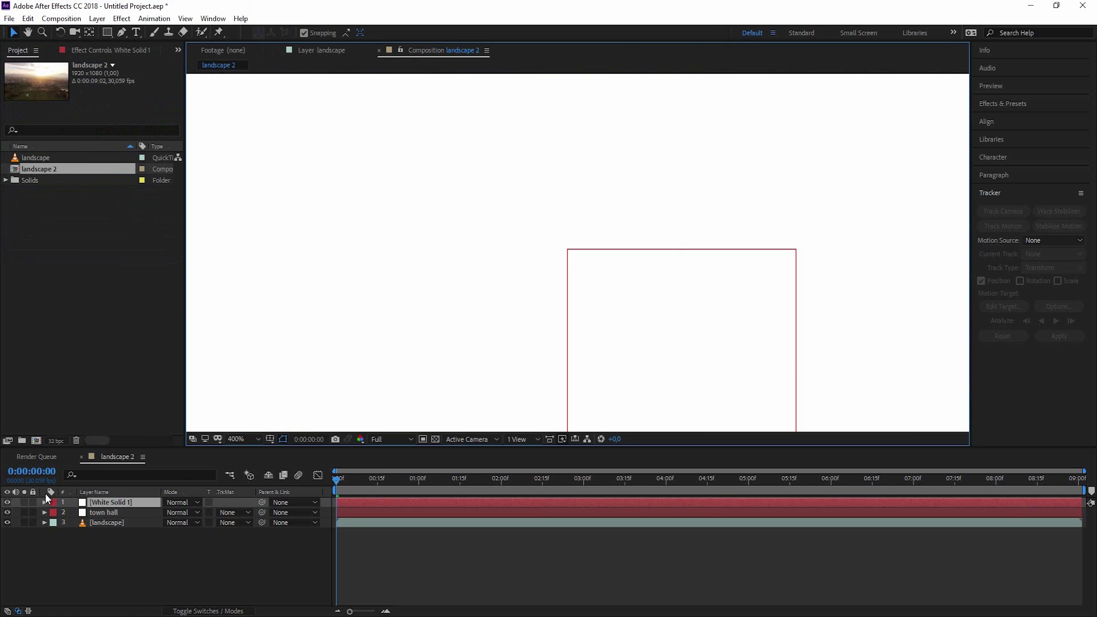
- Hide the solid and draw a small elliptical mask circling the tower top
left_click(7, 503)
left_click_drag(106, 32, 138, 58)
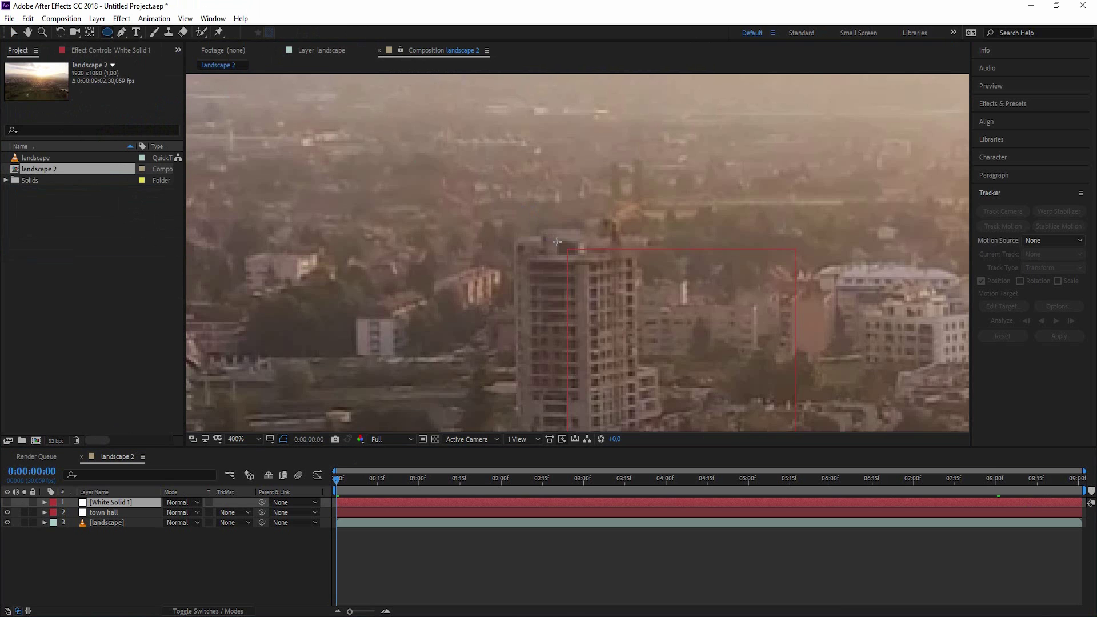
left_click_drag(566, 249, 557, 240)
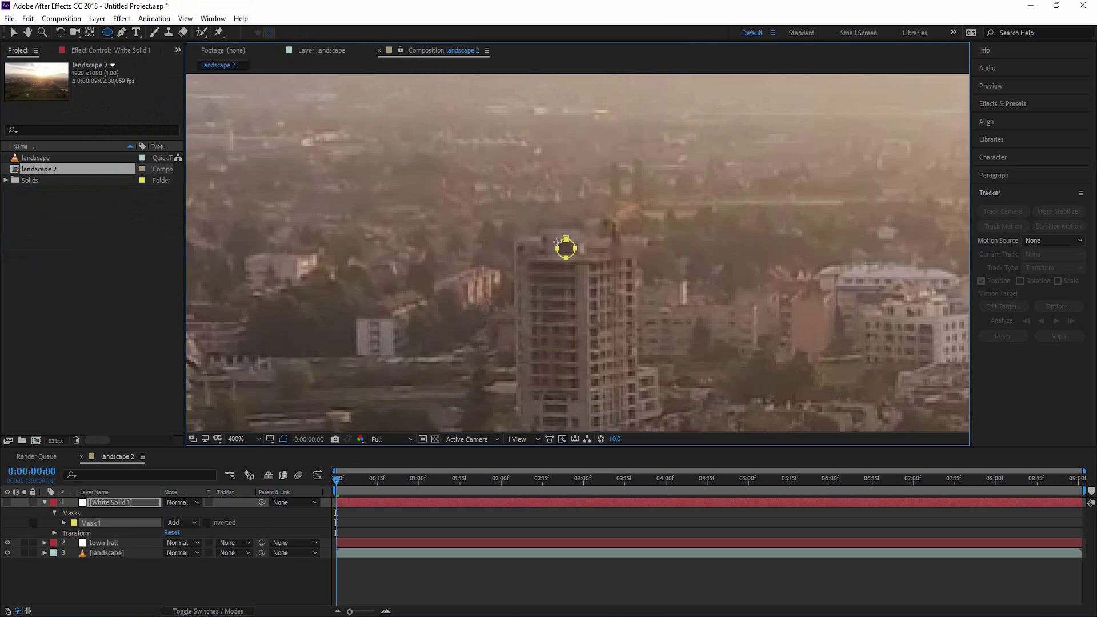
left_click_drag(558, 240, 558, 241)
left_click_drag(557, 241, 546, 229)
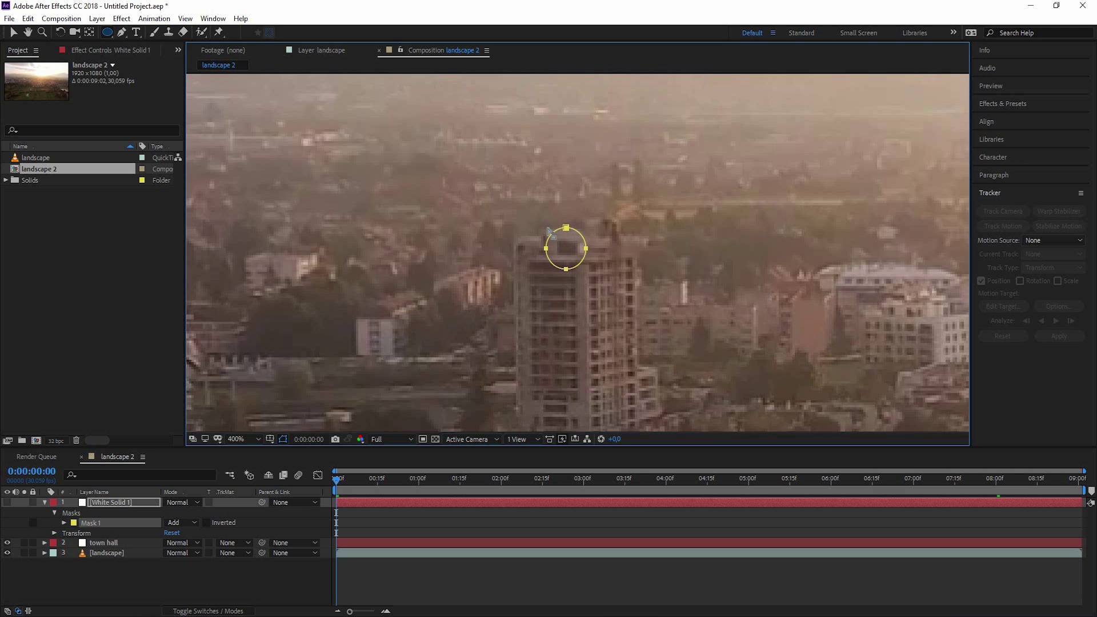
- Show White Solid 1 and duplicate its circle mask as Mask 2
left_click(7, 502)
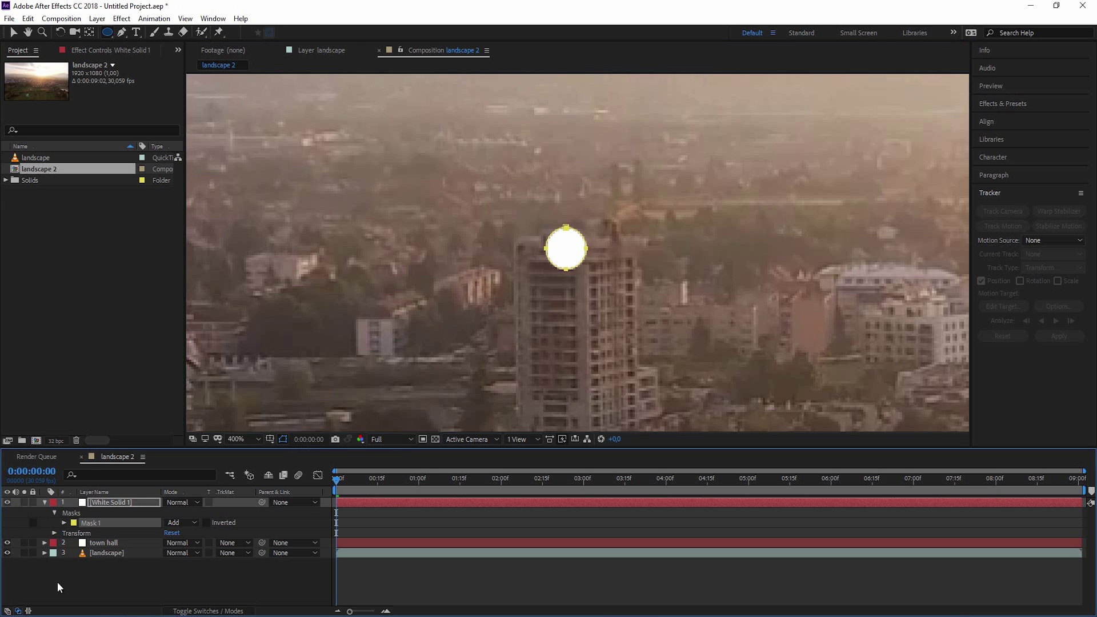
left_click(57, 581)
left_click(104, 504)
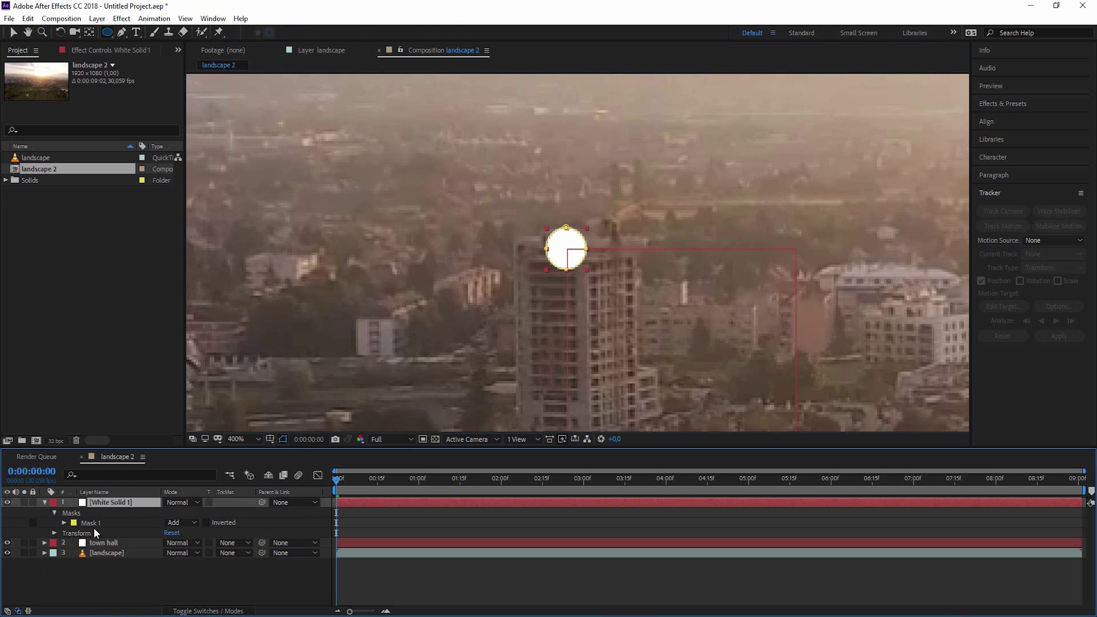
left_click(92, 524)
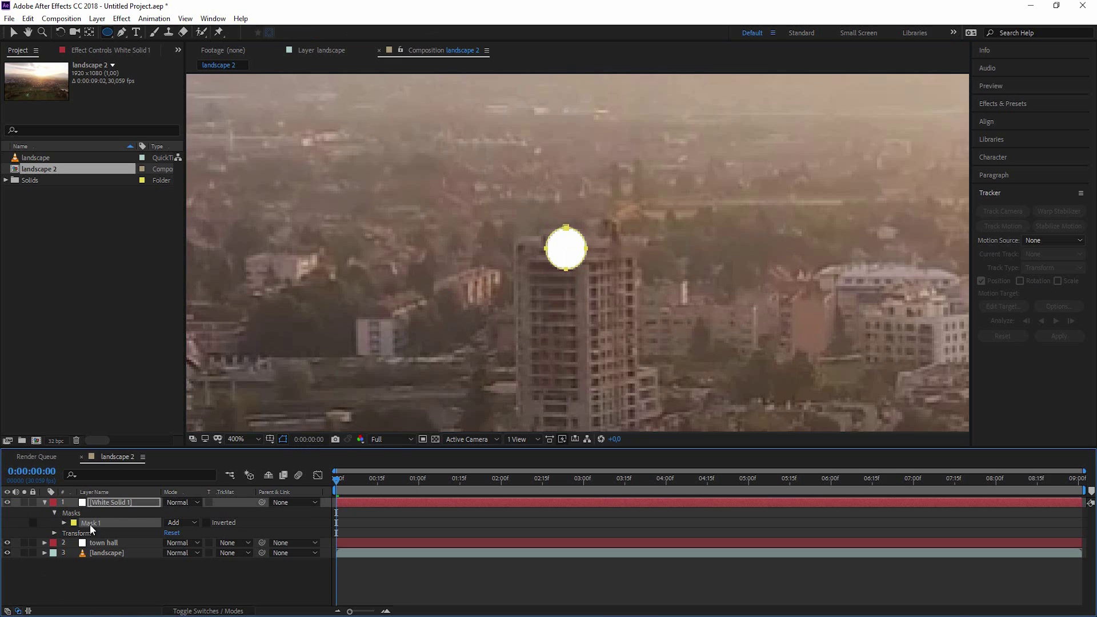
key("ctrl+d")
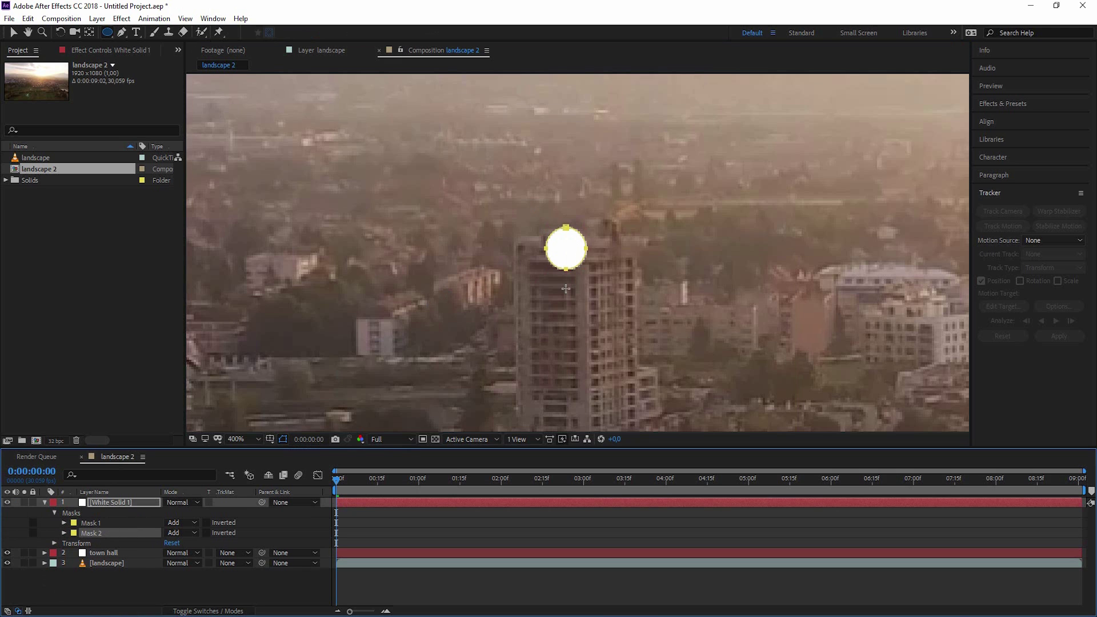
- Set Mask 2 to Subtract and adjust Mask Expansion to form the ring
left_click(190, 532)
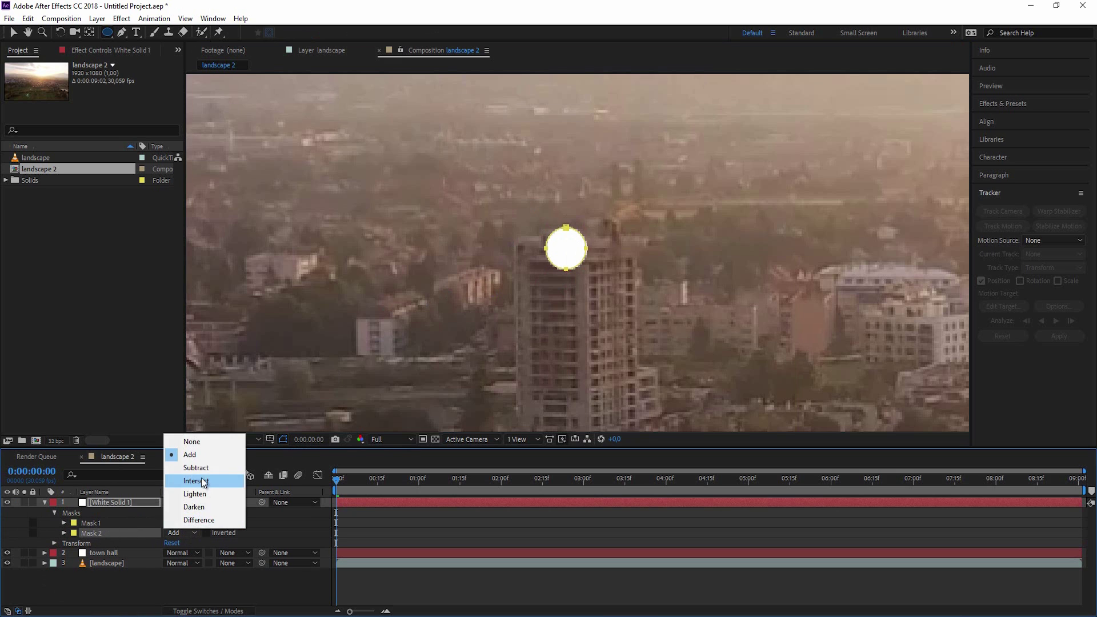
left_click(203, 468)
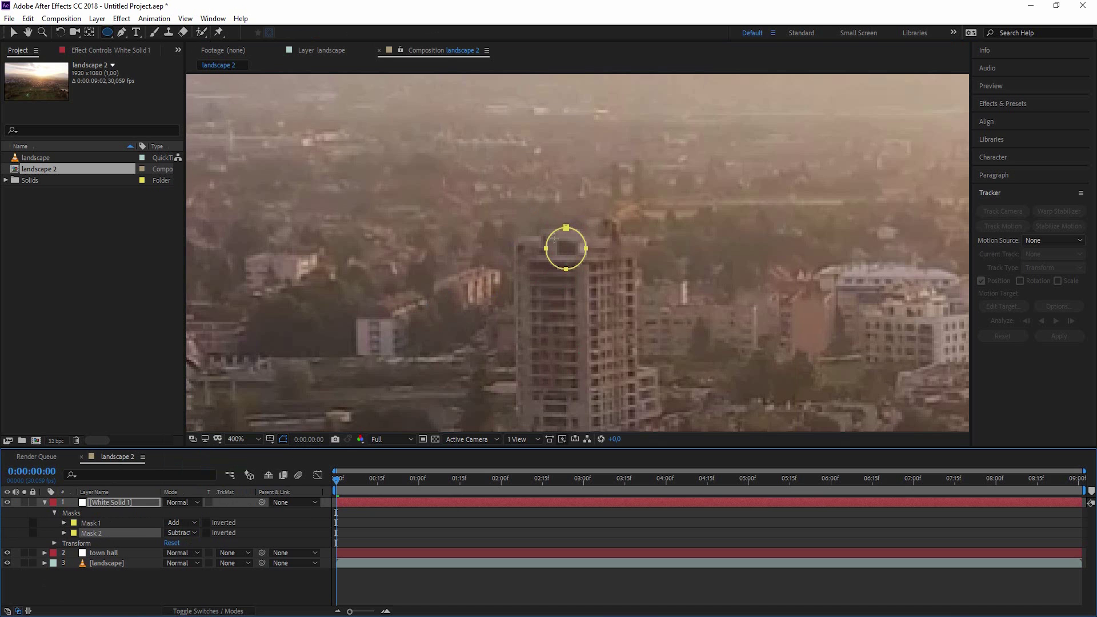
left_click(62, 532)
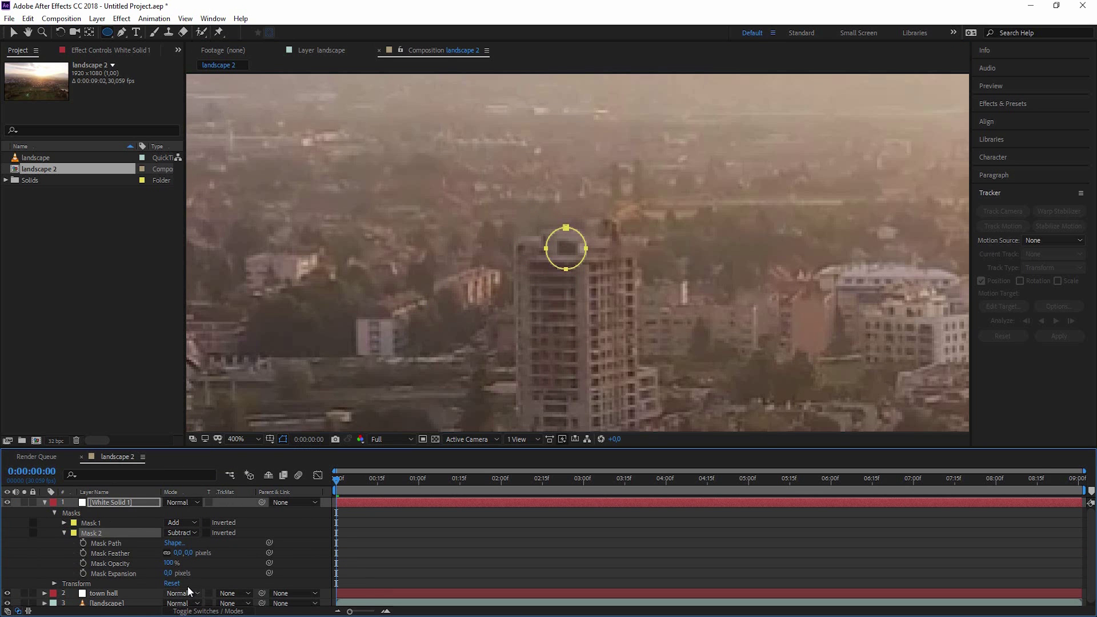
left_click_drag(171, 574, 175, 573)
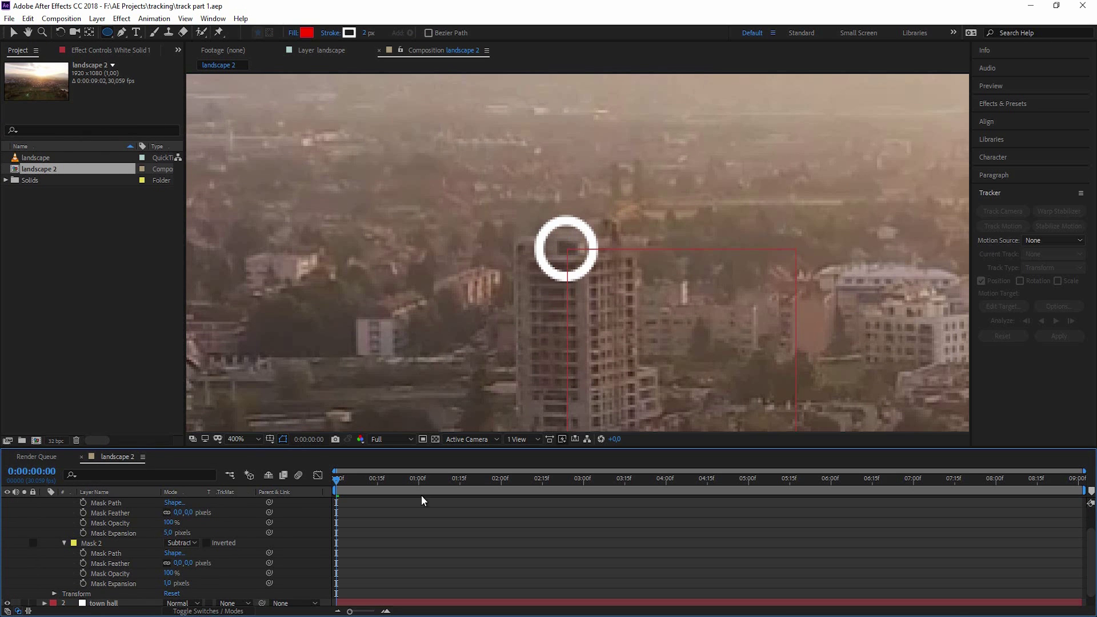
key("ctrl+grave")
- Add Mask 3 and stretch its top vertex upward into a thin vertical pin line
left_click(114, 501)
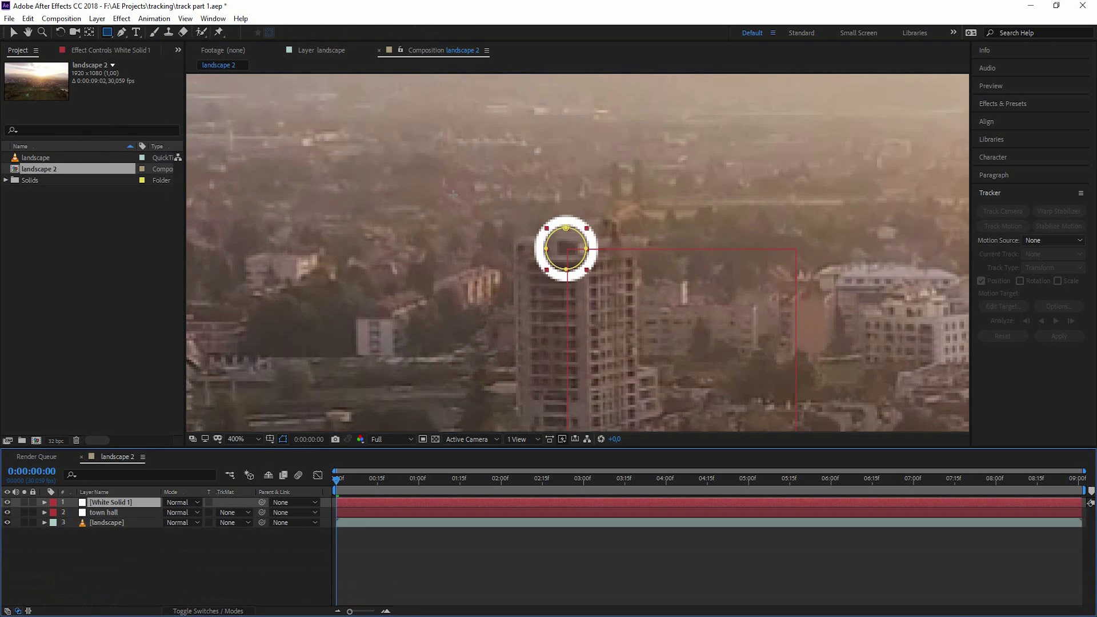
key("m")
key("m")
left_click(569, 219)
left_click_drag(569, 220, 570, 95)
key("comma")
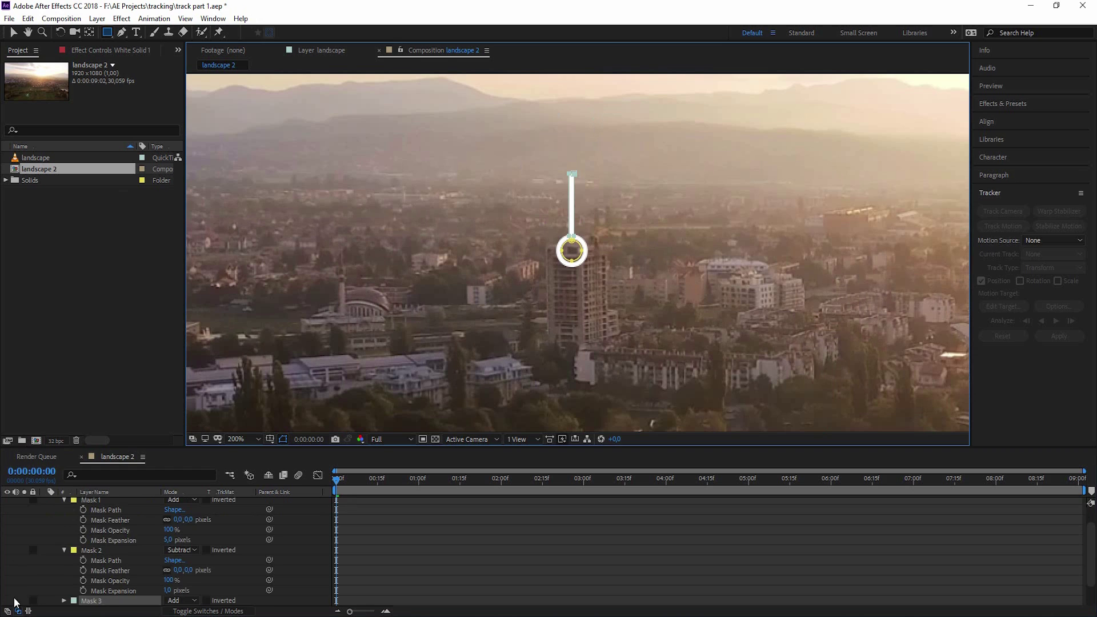
scroll(43, 514, "up", 2)
left_click(44, 502)
- Add an 18 px TOWN HALL title text layer above the pin line
left_click(136, 31)
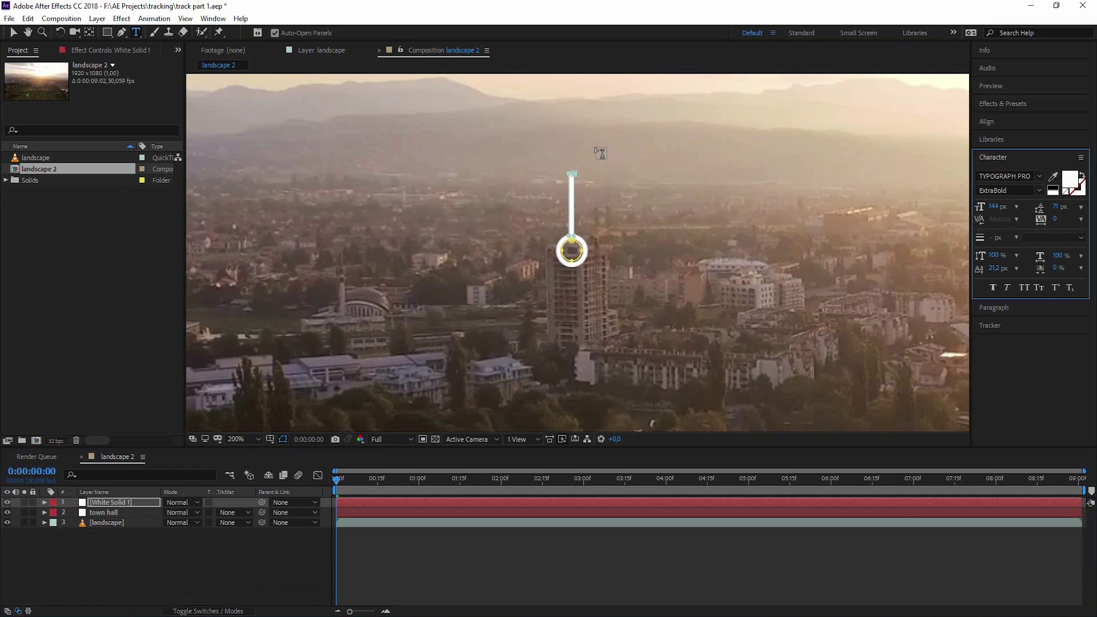
left_click(544, 160)
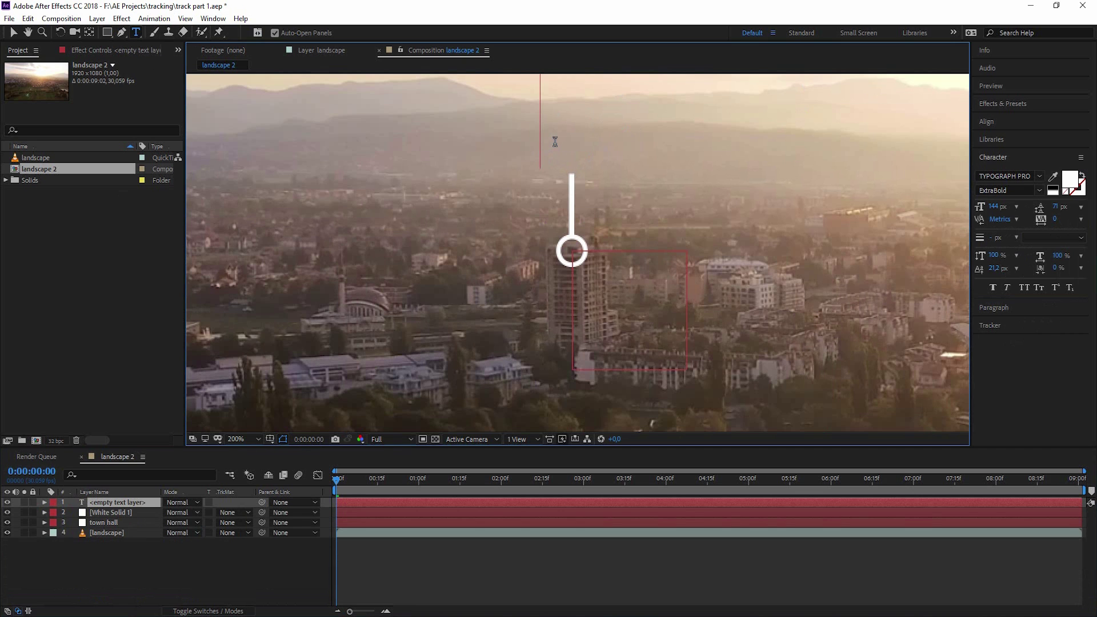
type("town hall 2")
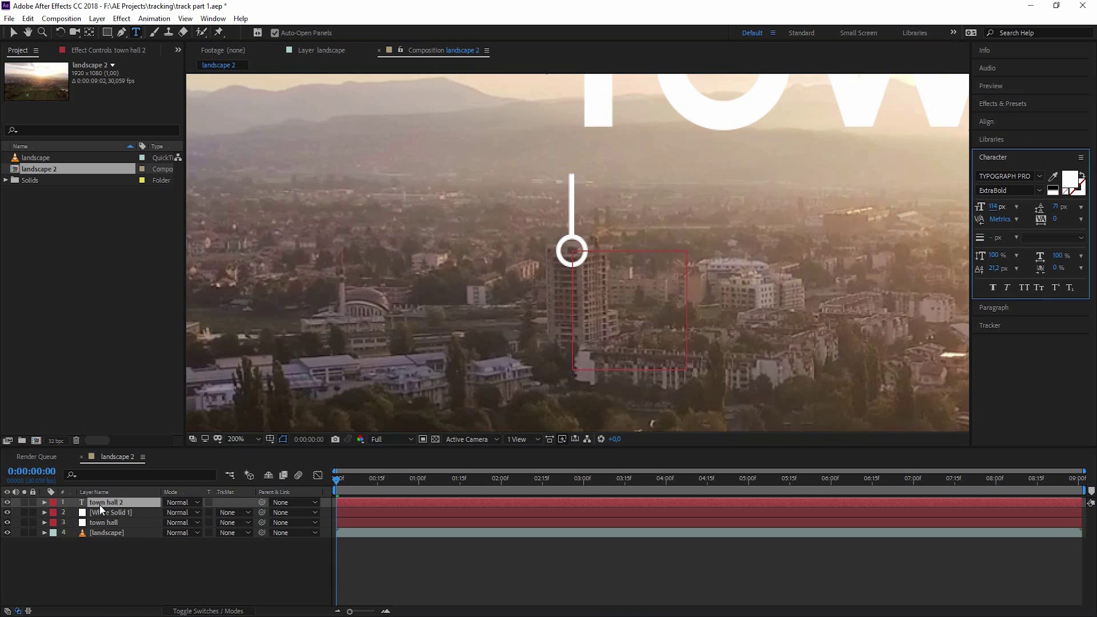
key("ctrl+a")
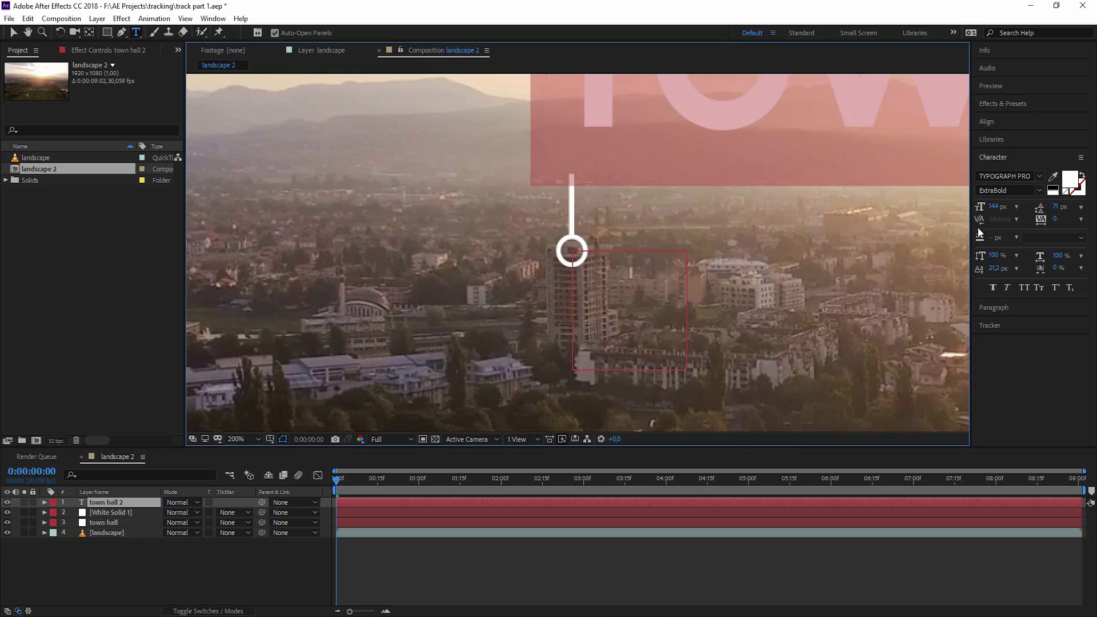
left_click_drag(995, 207, 936, 214)
left_click_drag(712, 120, 701, 149)
- Draw a rectangular Mask 4 bar on White Solid 1 beneath the title
key("ctrl+Down")
key("period")
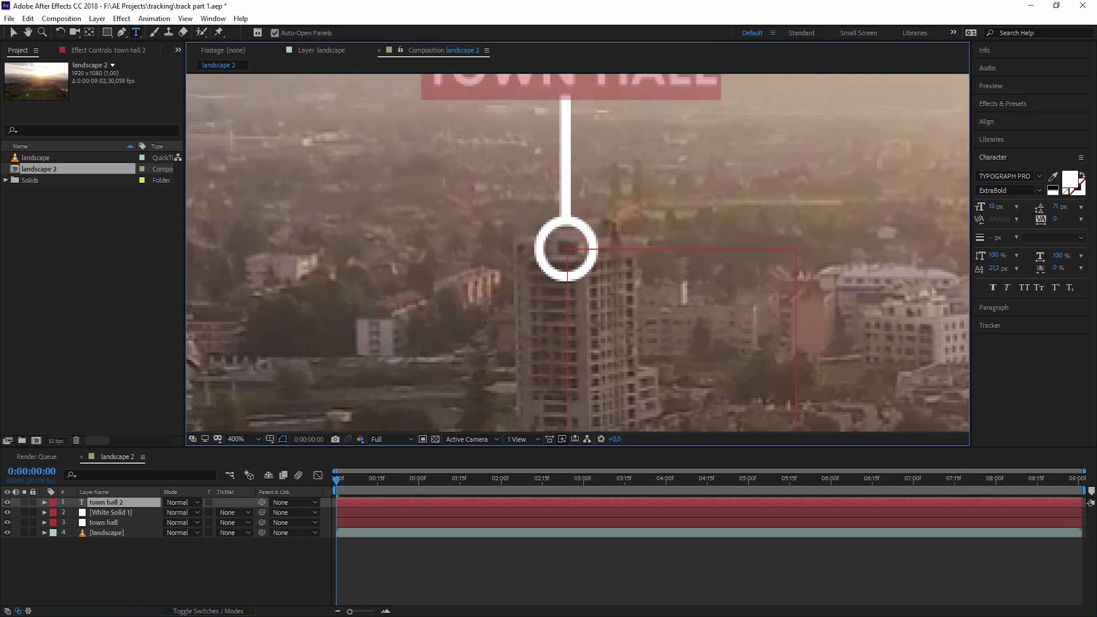
left_click(107, 32)
scroll(550, 74, "up", 1)
left_click_drag(475, 129, 690, 140)
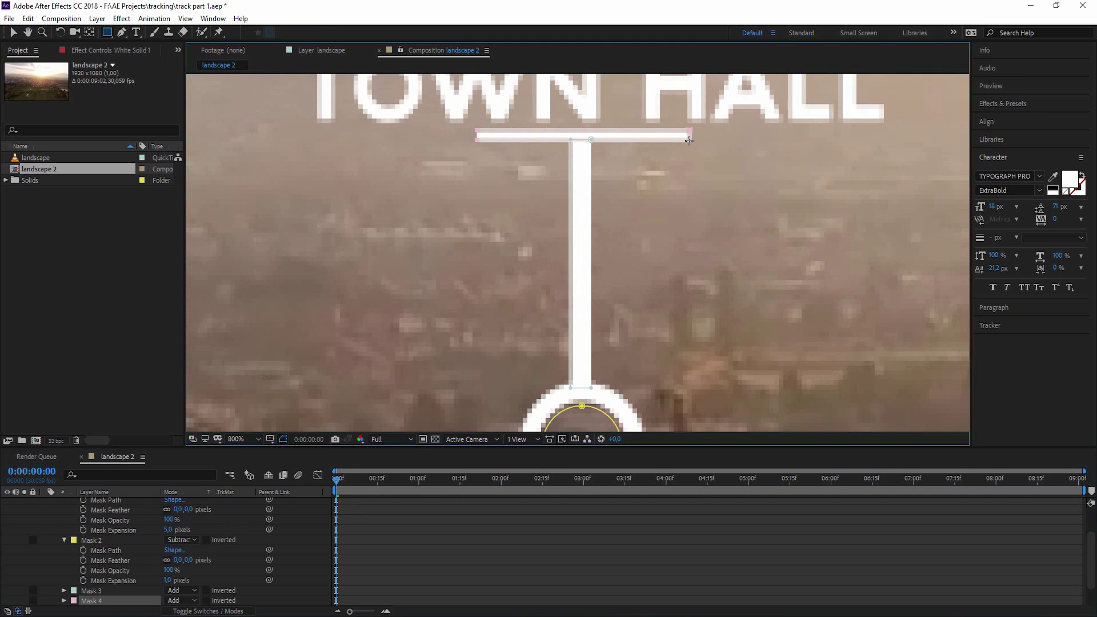
key("comma")
key("comma")
left_click(62, 541)
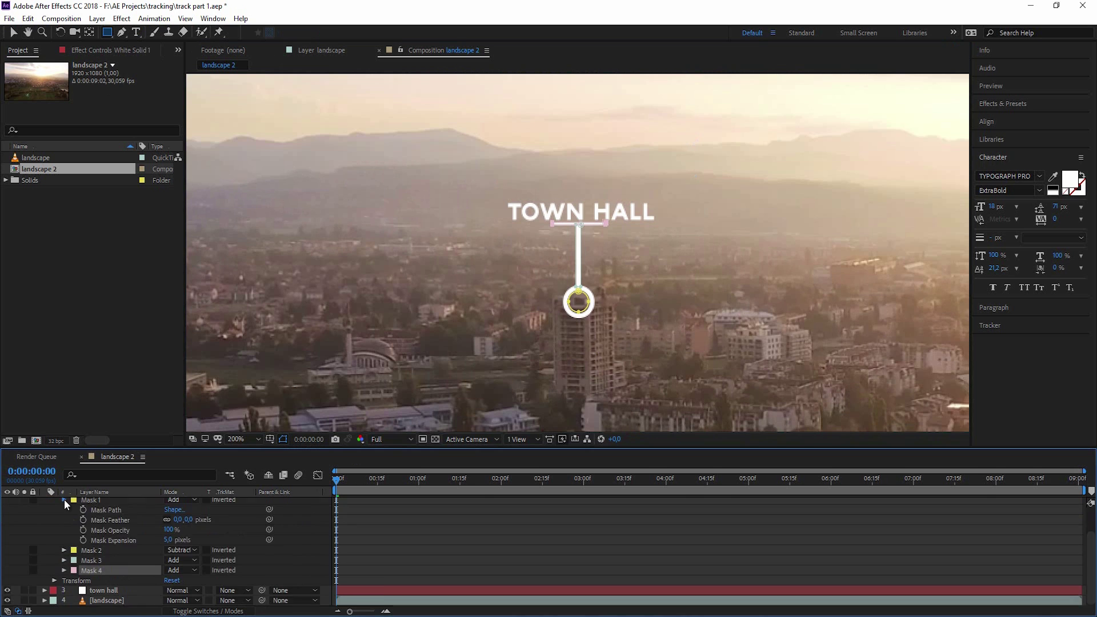
left_click(64, 500)
key("comma")
- Rename the White Solid 1 layer to 'graphic'
left_click(614, 559)
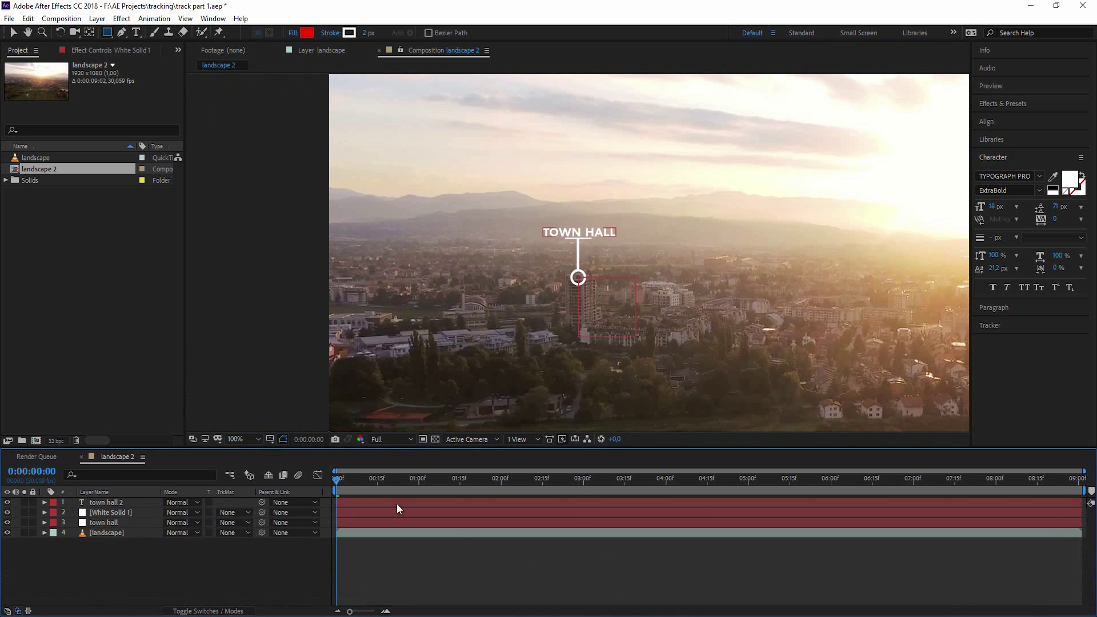
left_click_drag(339, 481, 319, 505)
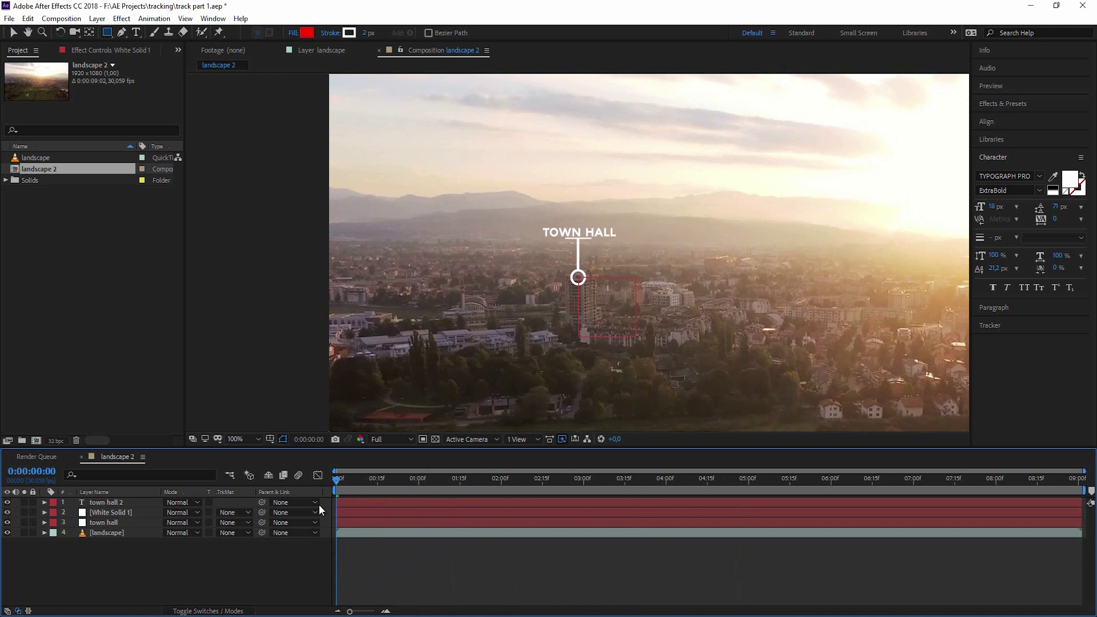
left_click(120, 513)
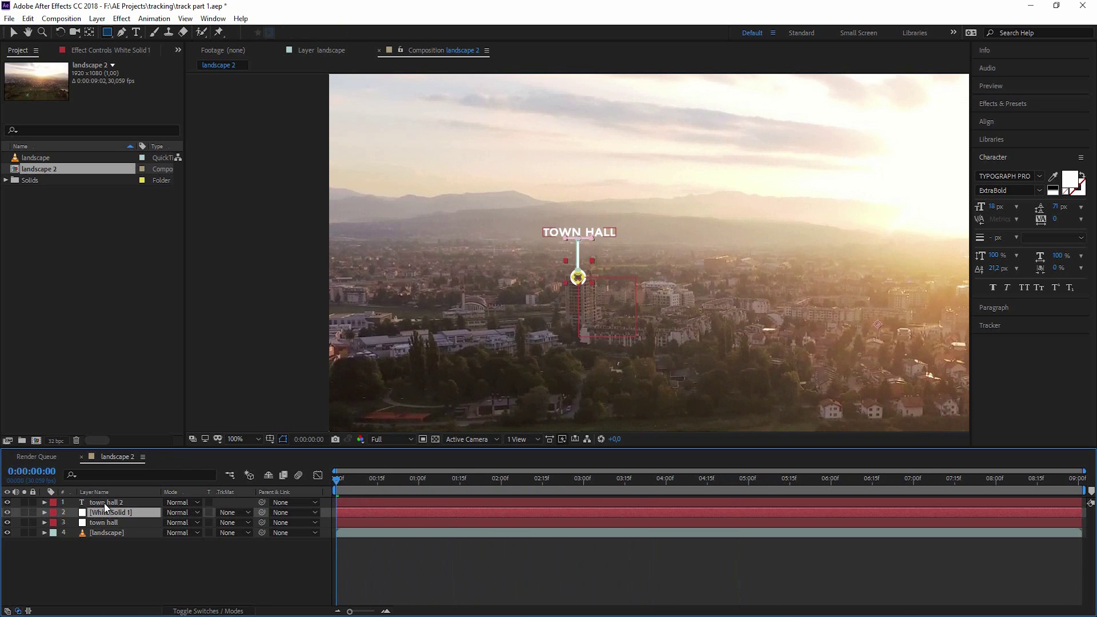
key("Return")
type("graphic")
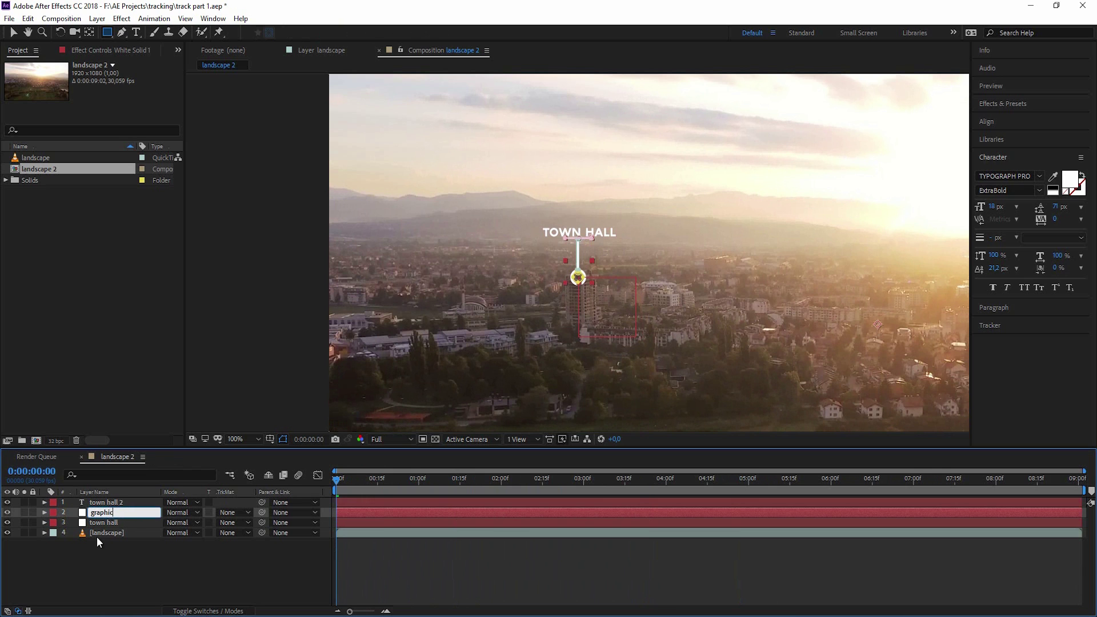
left_click(107, 553)
- Parent the town hall 2 title and graphic layers to the town hall layer
left_click(111, 502)
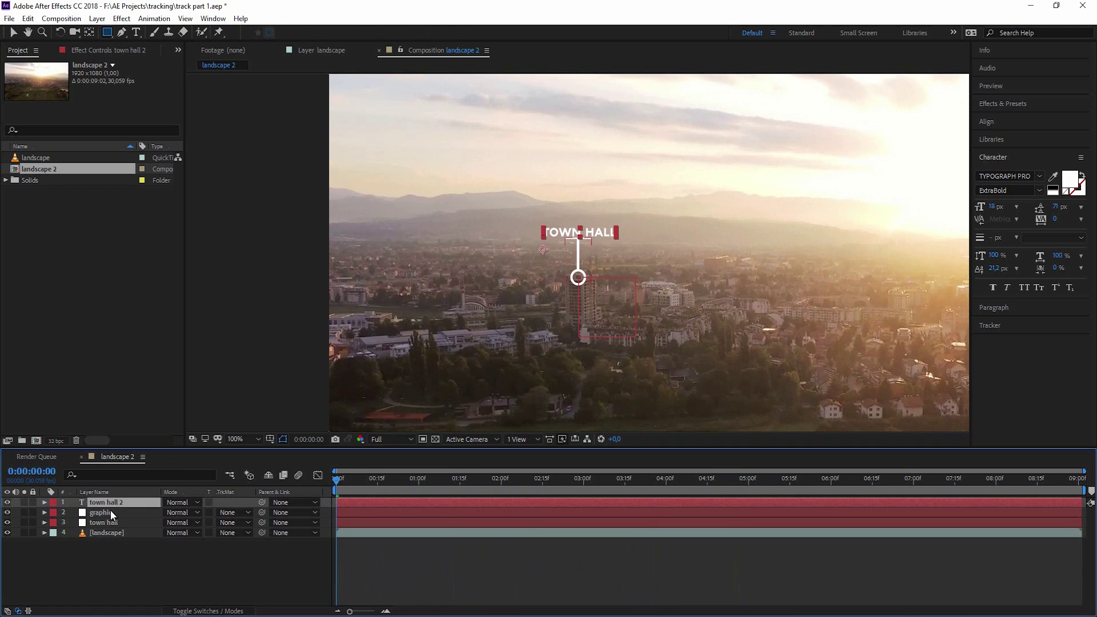
left_click(111, 510, "shift")
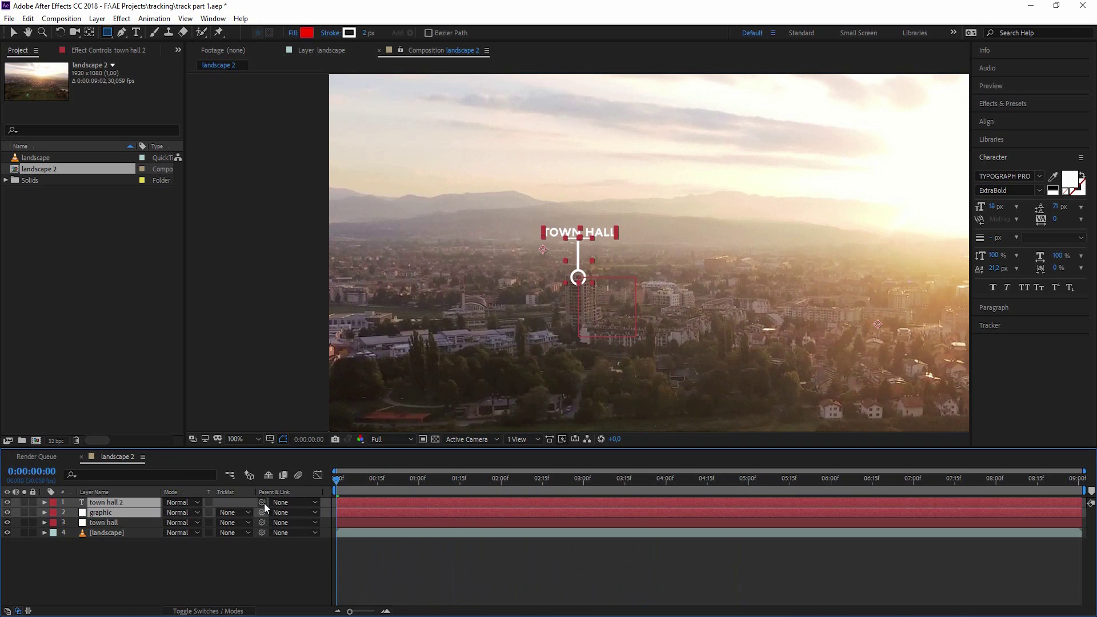
left_click_drag(263, 502, 111, 521)
left_click(127, 560)
- Rename the town hall layer to 'town hall null'
left_click(114, 523)
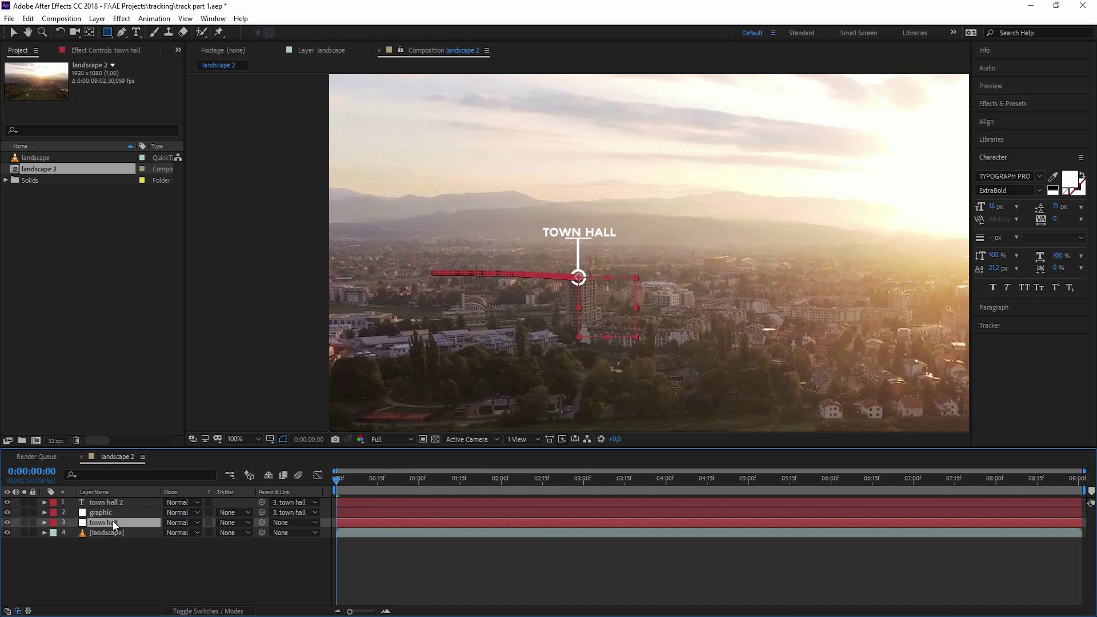
key("Return")
key("Right")
type("null")
left_click(121, 558)
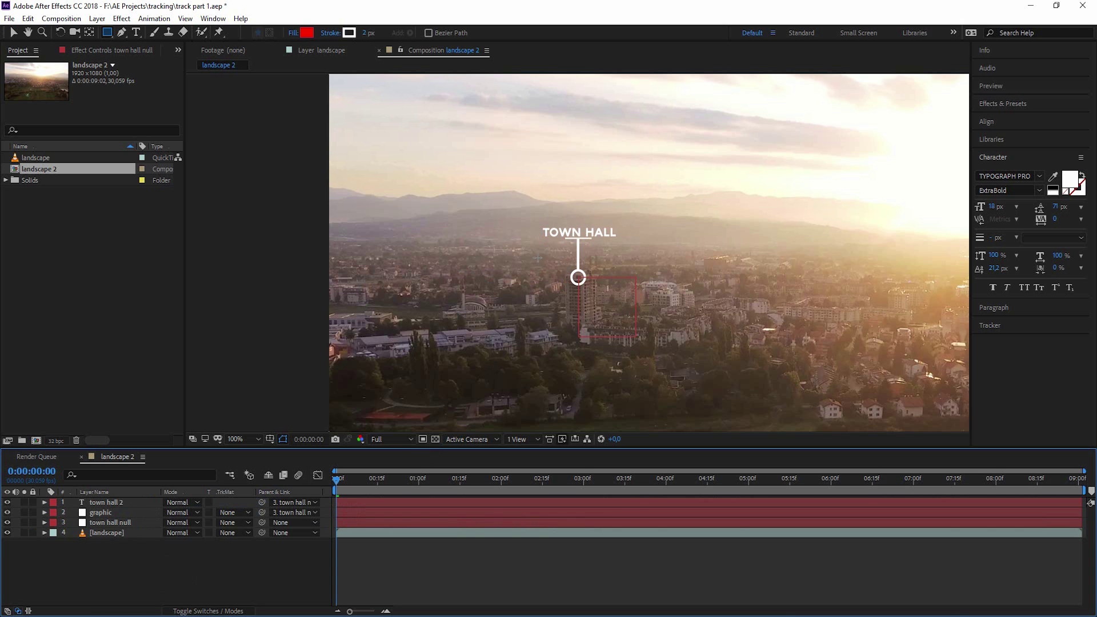
key("comma")
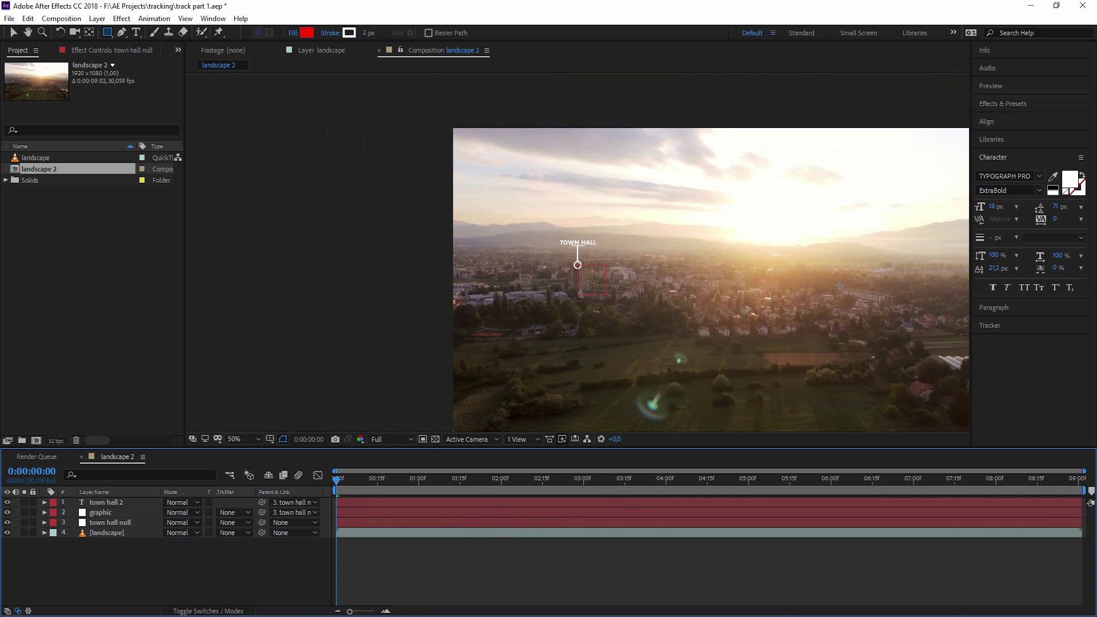
key("space")
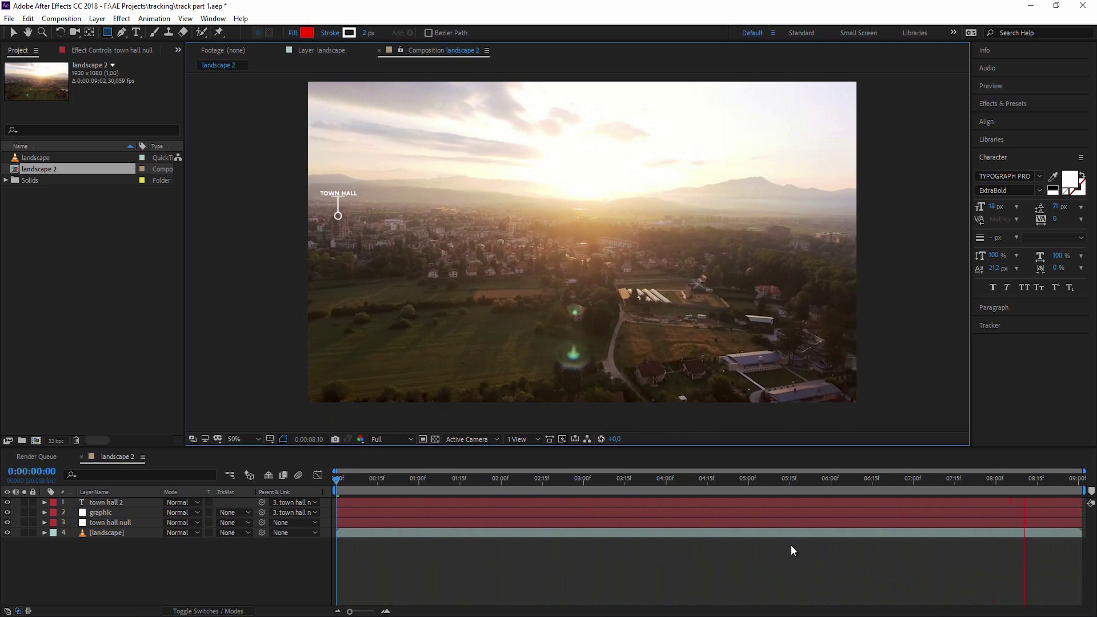
left_click(408, 481)
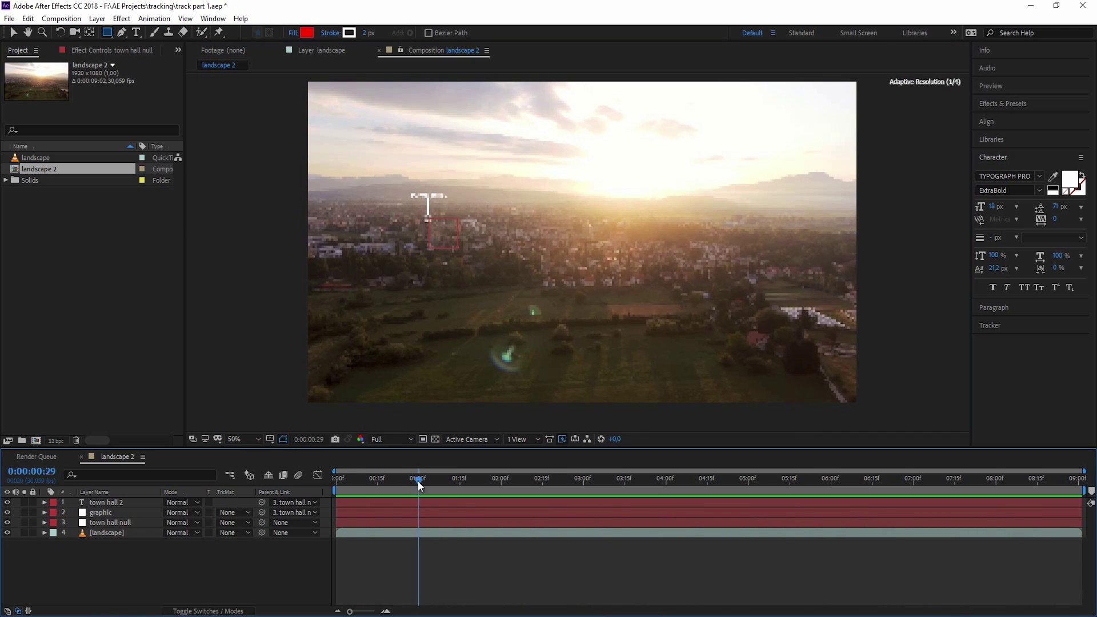
left_click_drag(416, 481, 347, 485)
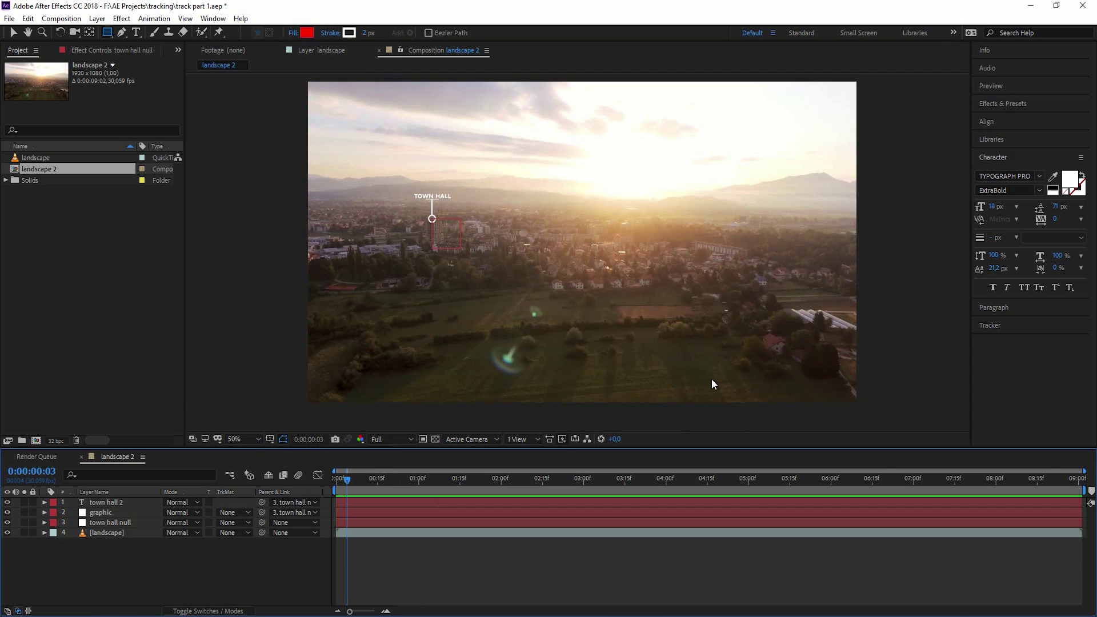
- Create a new null layer named 'farm house null'
key("ctrl+alt+shift+y")
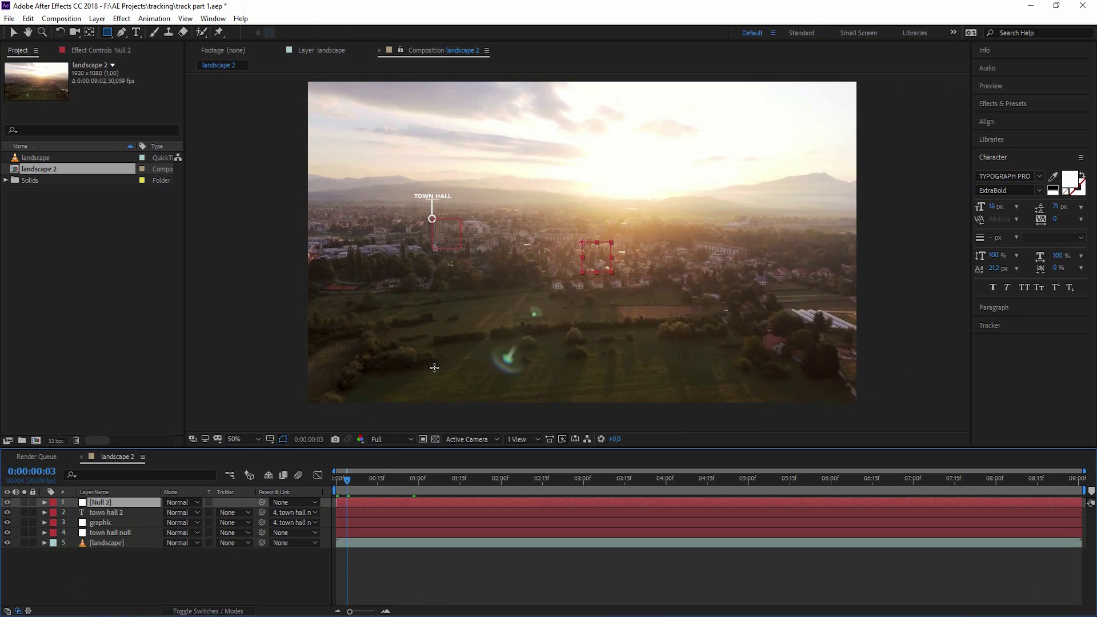
key("Return")
type("farm")
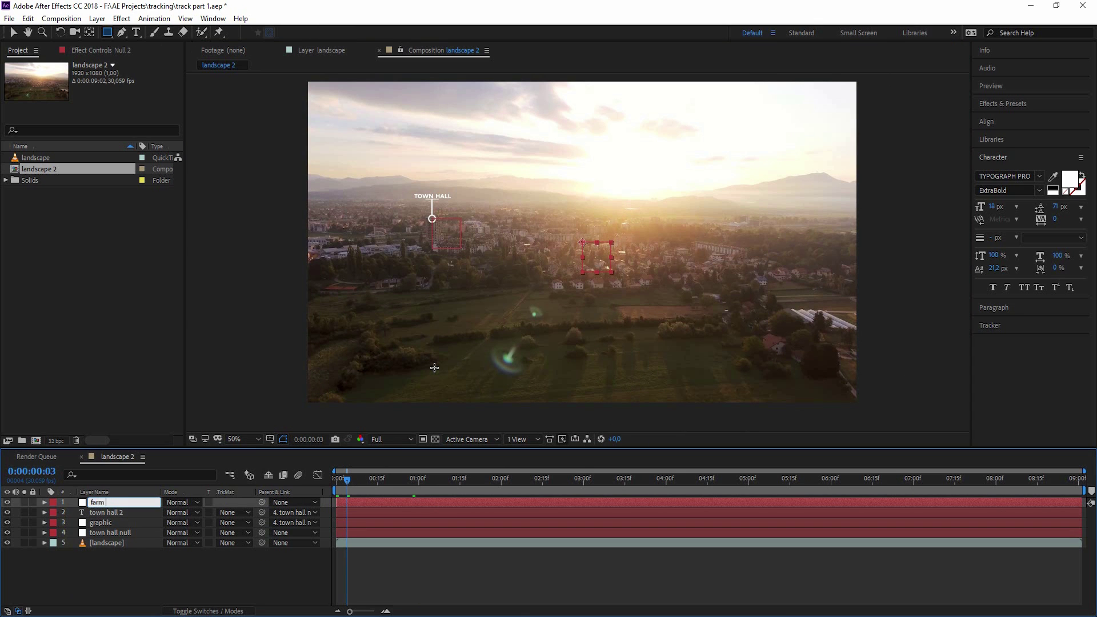
type(" house null")
key("Return")
left_click(813, 372)
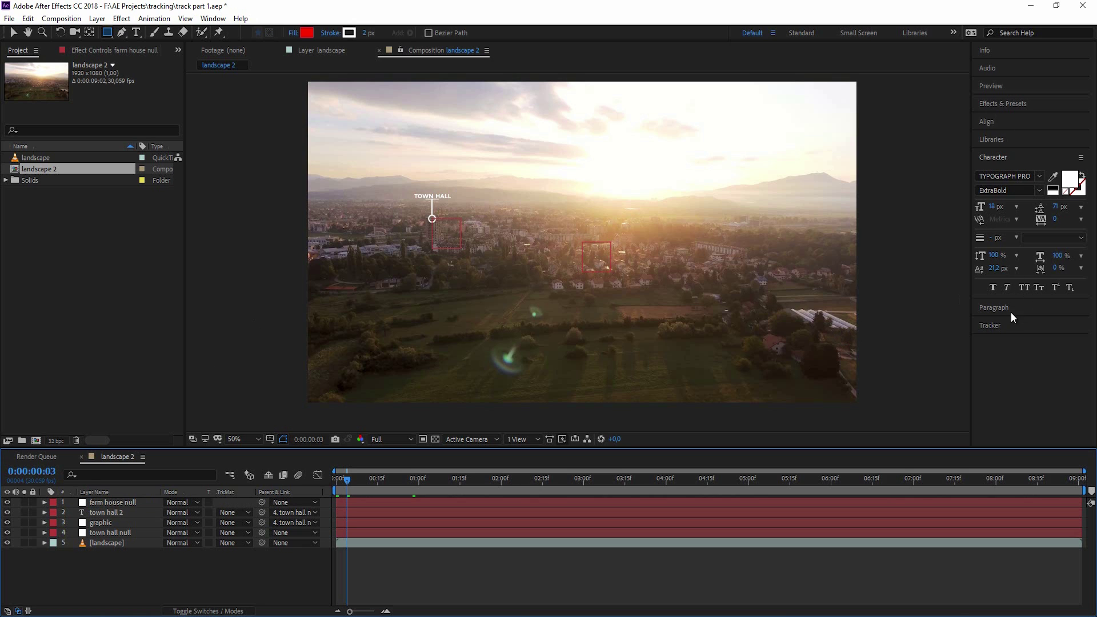
- Start a new motion track on the landscape footage targeting farm house null
left_click(1000, 325)
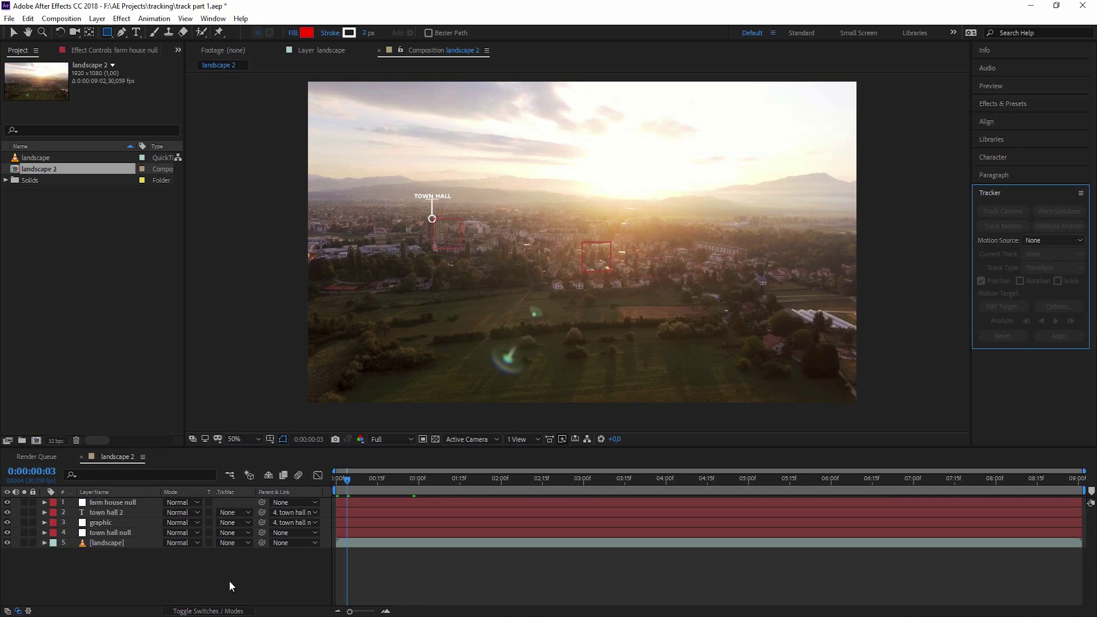
left_click(116, 543)
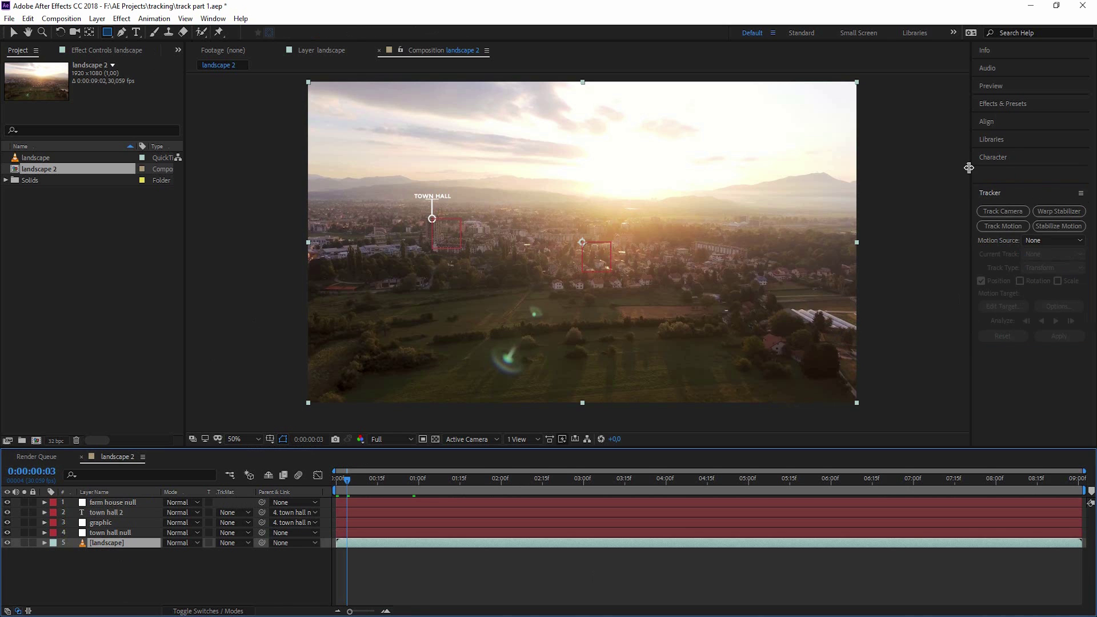
left_click(1006, 225)
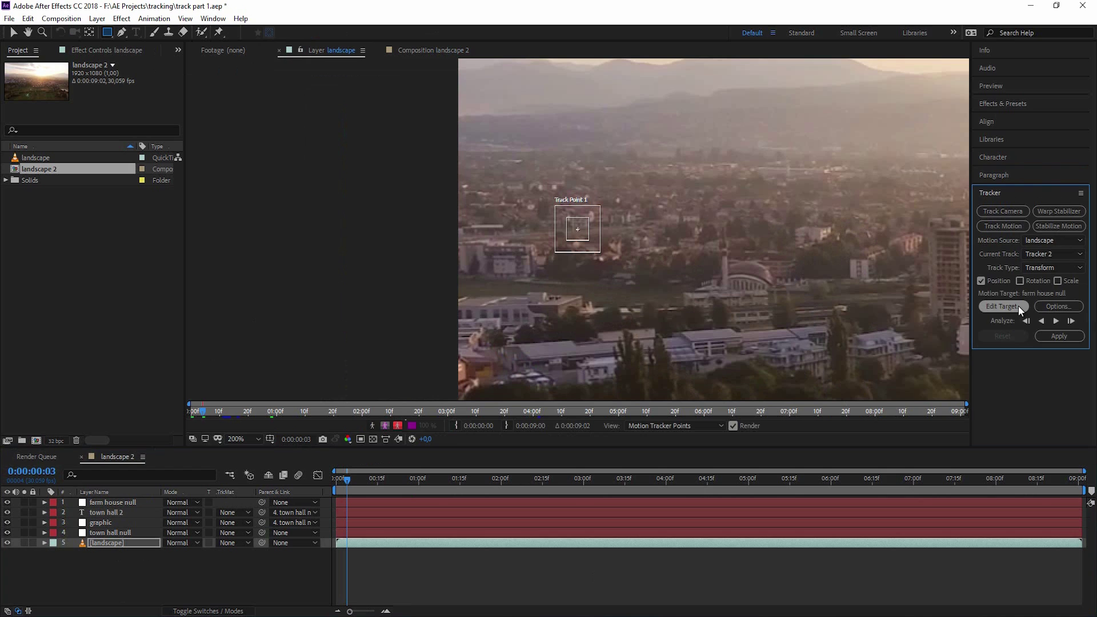
left_click(1018, 306)
left_click(587, 296)
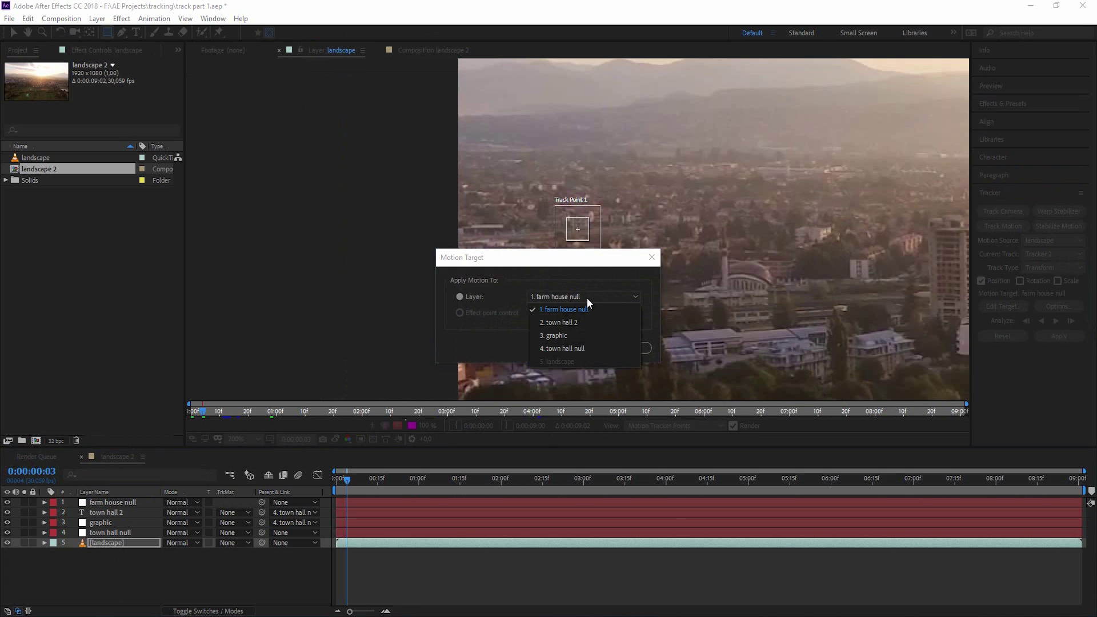
left_click(587, 310)
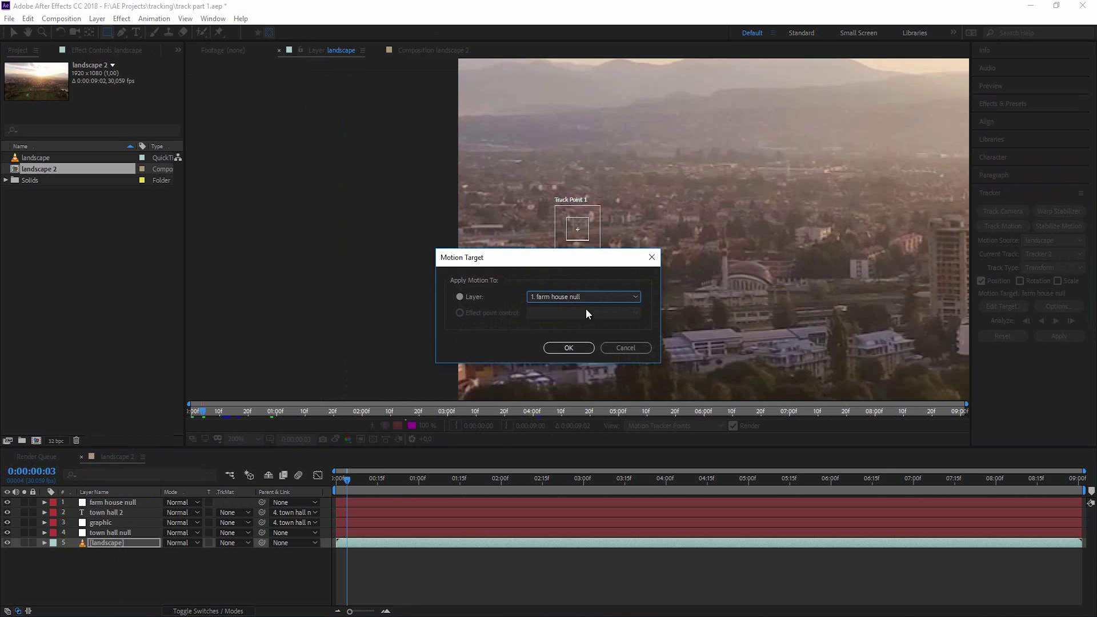
left_click(569, 348)
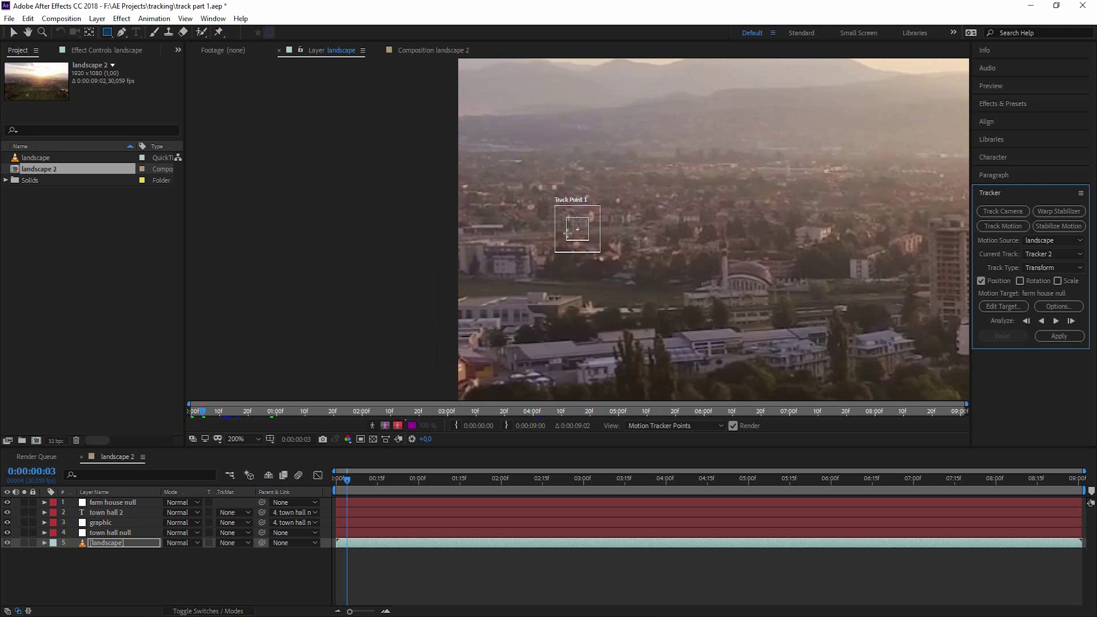
- Place Tracker 2's track point on the farmhouse roof
left_click_drag(568, 233, 829, 261)
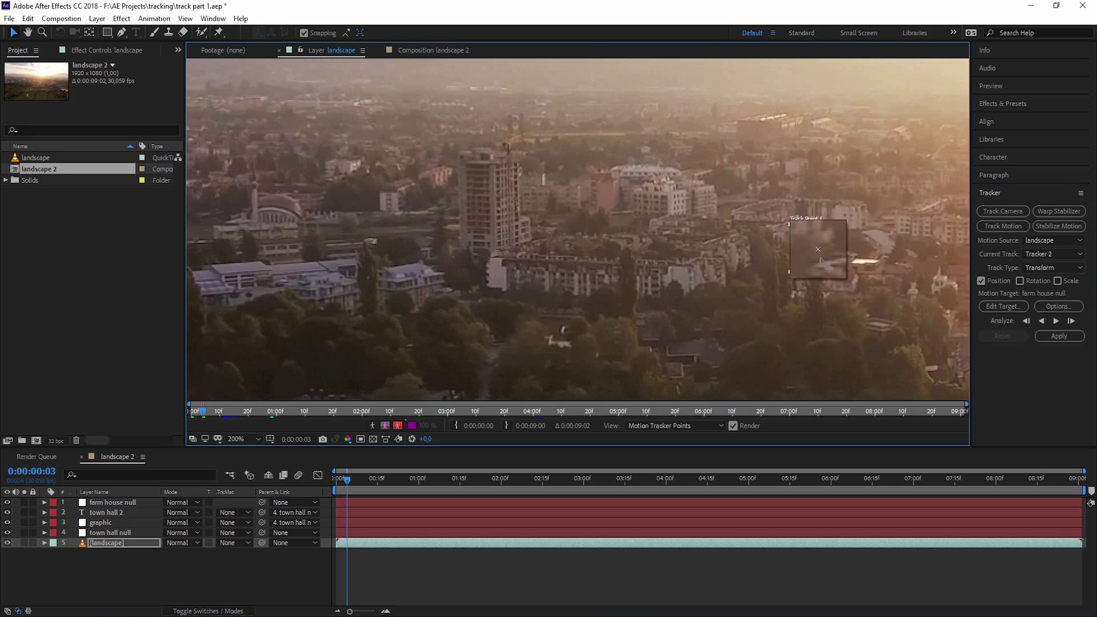
left_click_drag(905, 313, 487, 240)
scroll(481, 179, "down", 2)
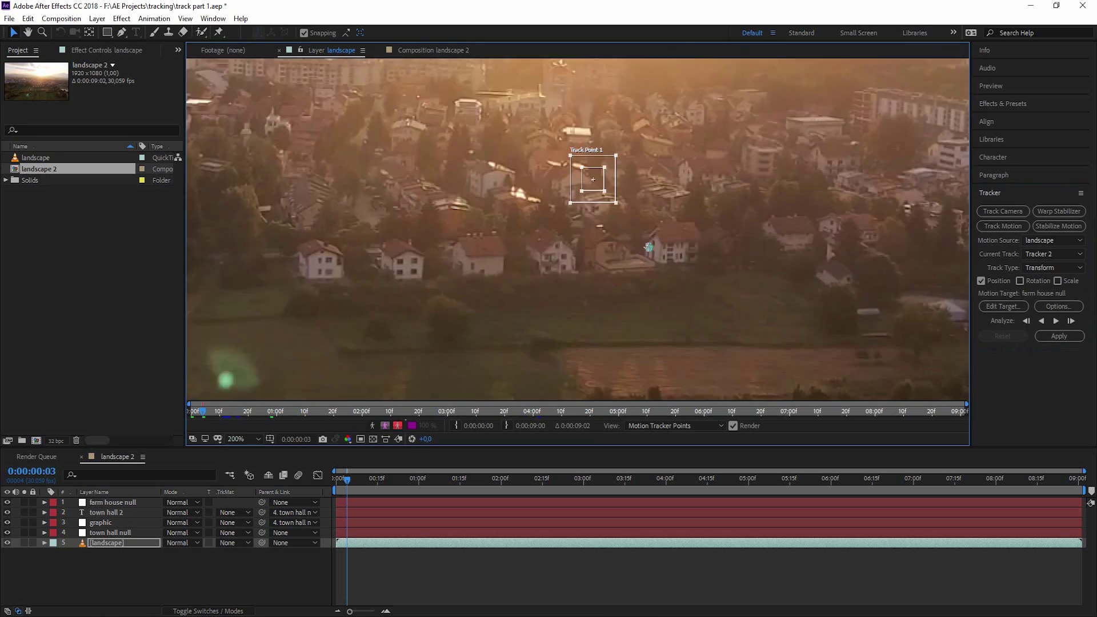
left_click_drag(481, 180, 697, 265)
scroll(624, 262, "up", 4)
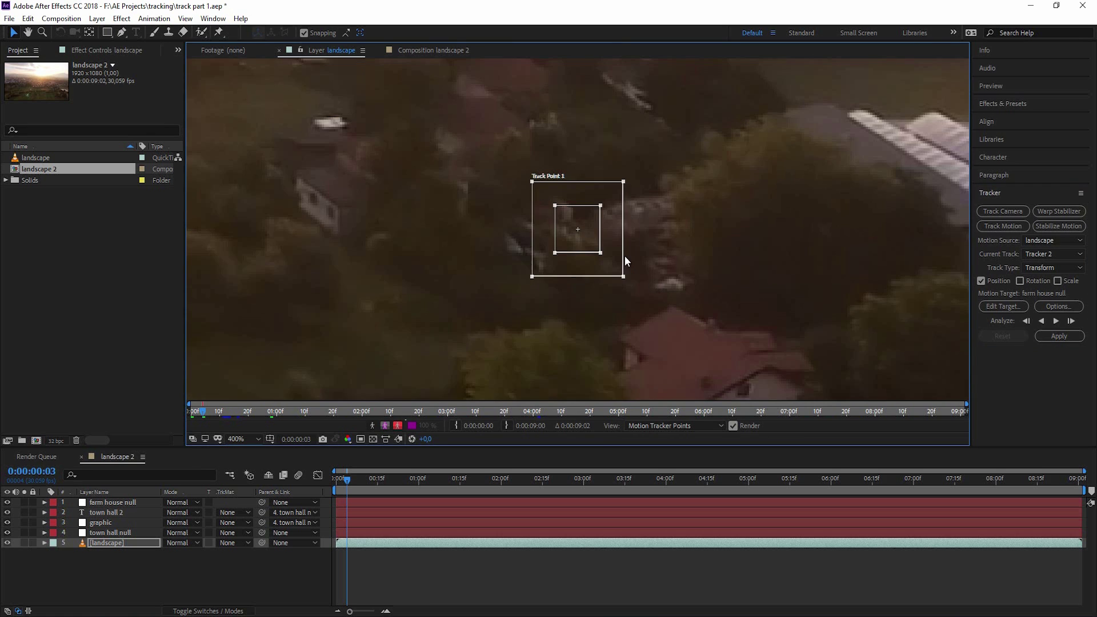
left_click_drag(625, 262, 672, 228)
- Return to the start of the clip and analyse the farmhouse track forward
left_click(1029, 322)
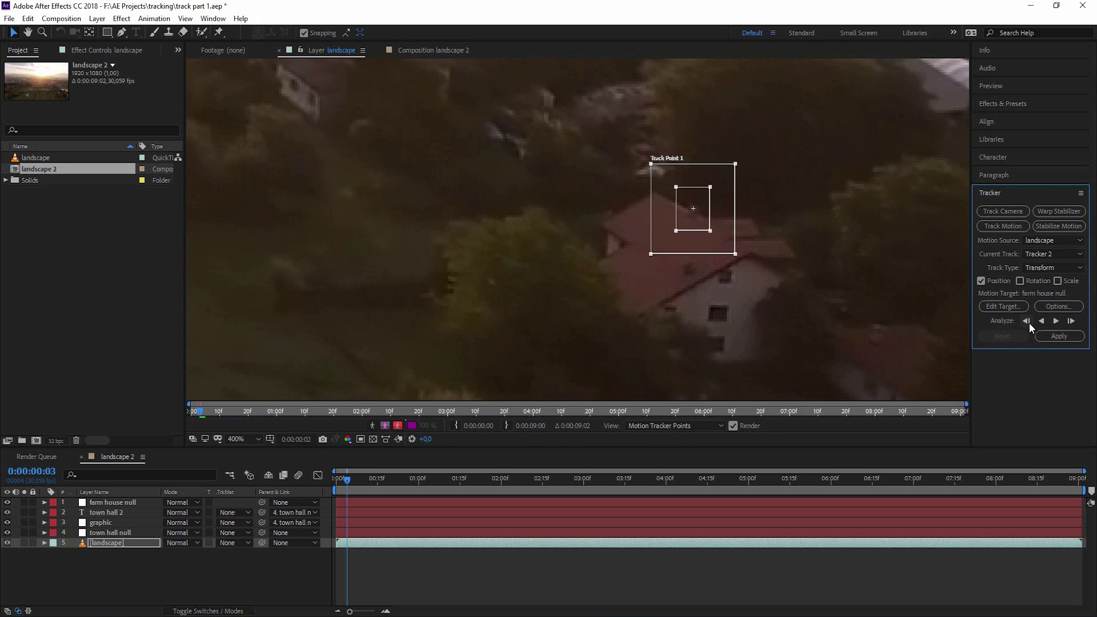
left_click(1028, 322)
left_click(1028, 322)
left_click(1053, 323)
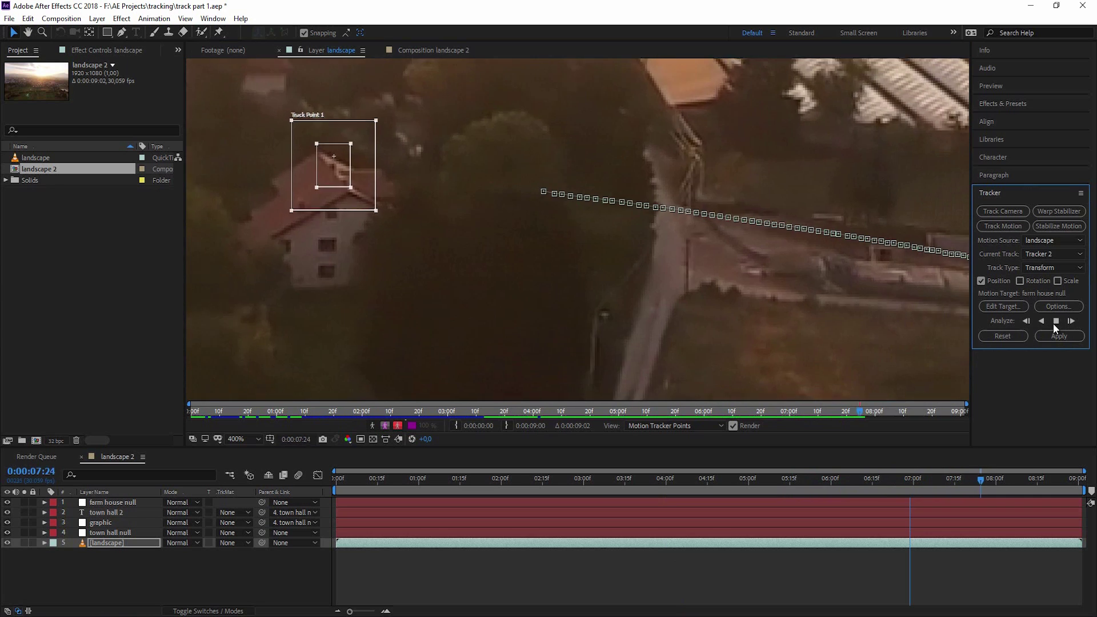
- Stop tracking and delete the drifting track keyframes after 0:00:08:00
left_click(1056, 321)
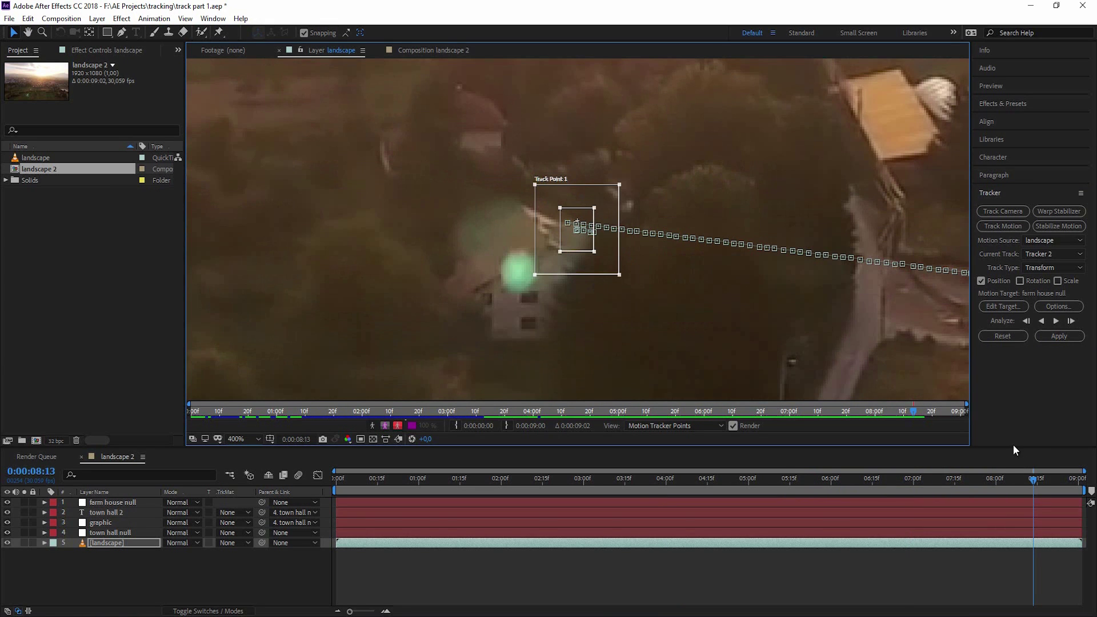
key("Page_Up")
key("Page_Up")
key("Page_Up")
key("Page_Up")
key("Page_Up")
key("Page_Up")
key("Page_Up")
key("Page_Up")
key("Page_Up")
key("Page_Up")
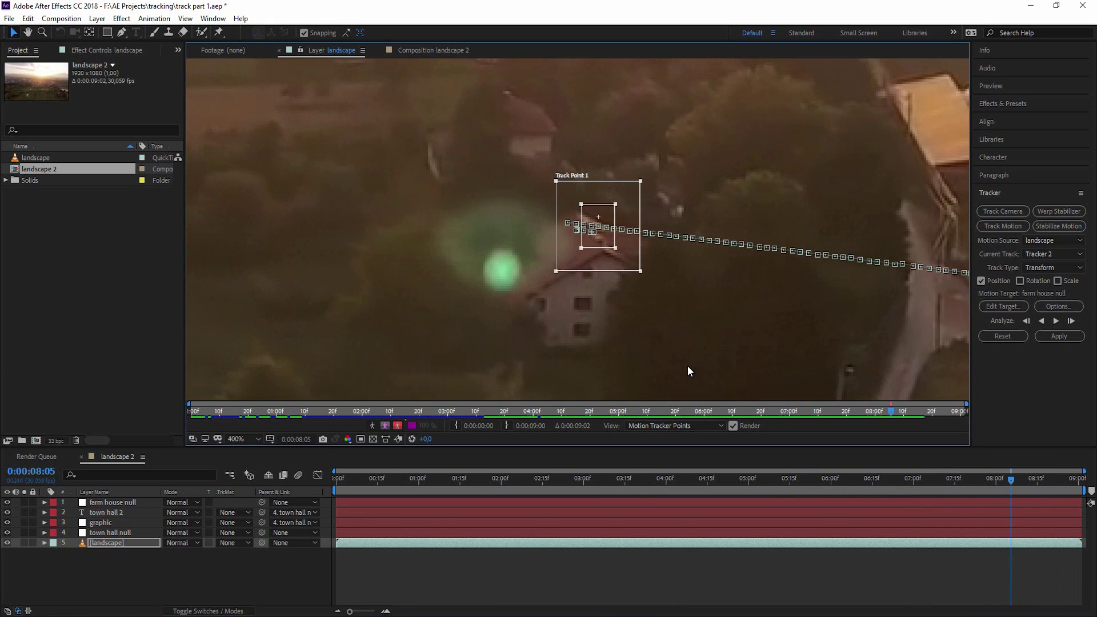
key("Page_Up")
key("Page_Up")
key("Page_Up")
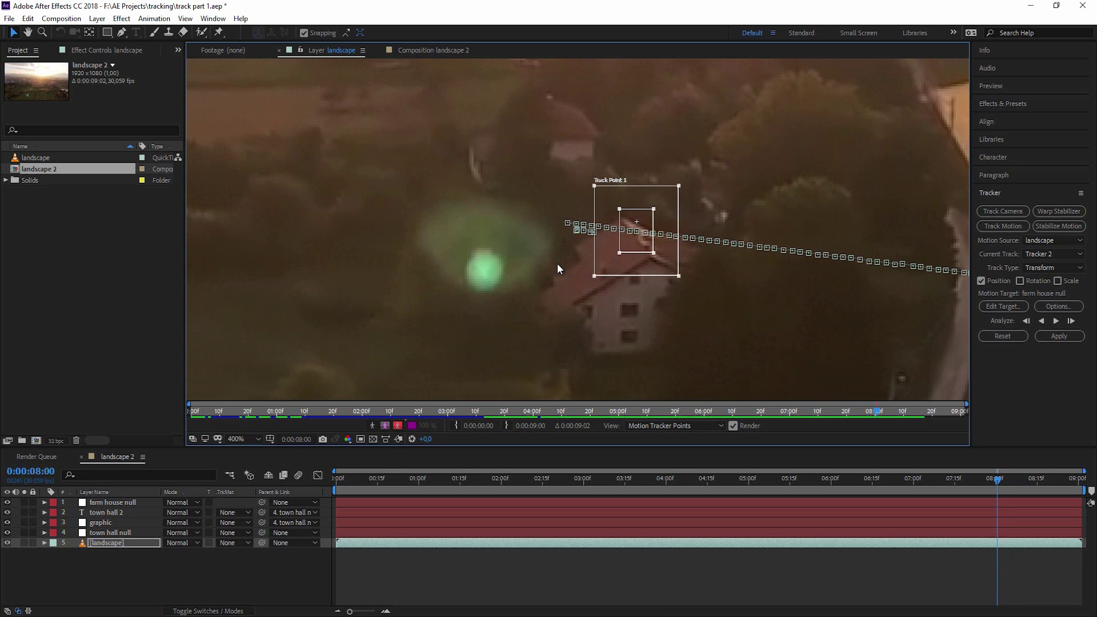
scroll(693, 258, "up", 1)
key("Page_Up")
key("u")
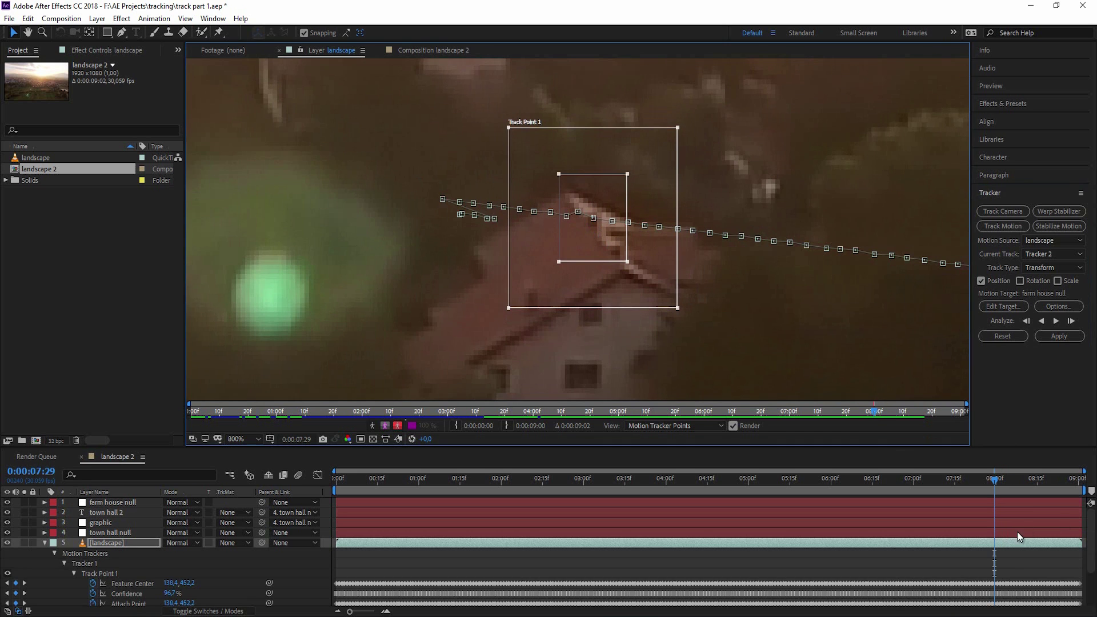
left_click(996, 550)
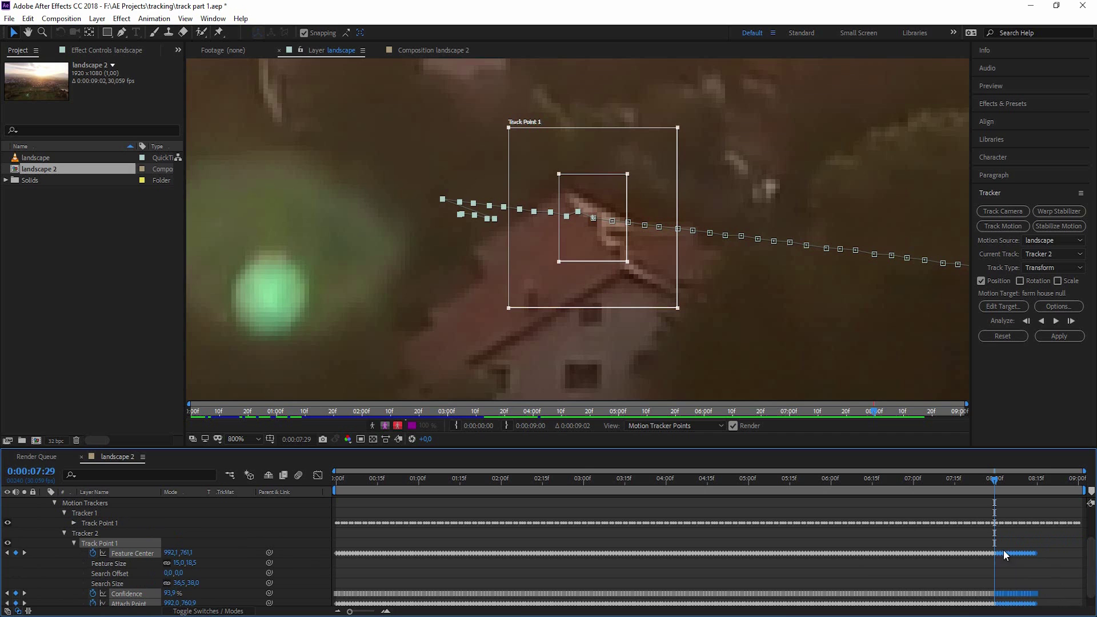
key("Delete")
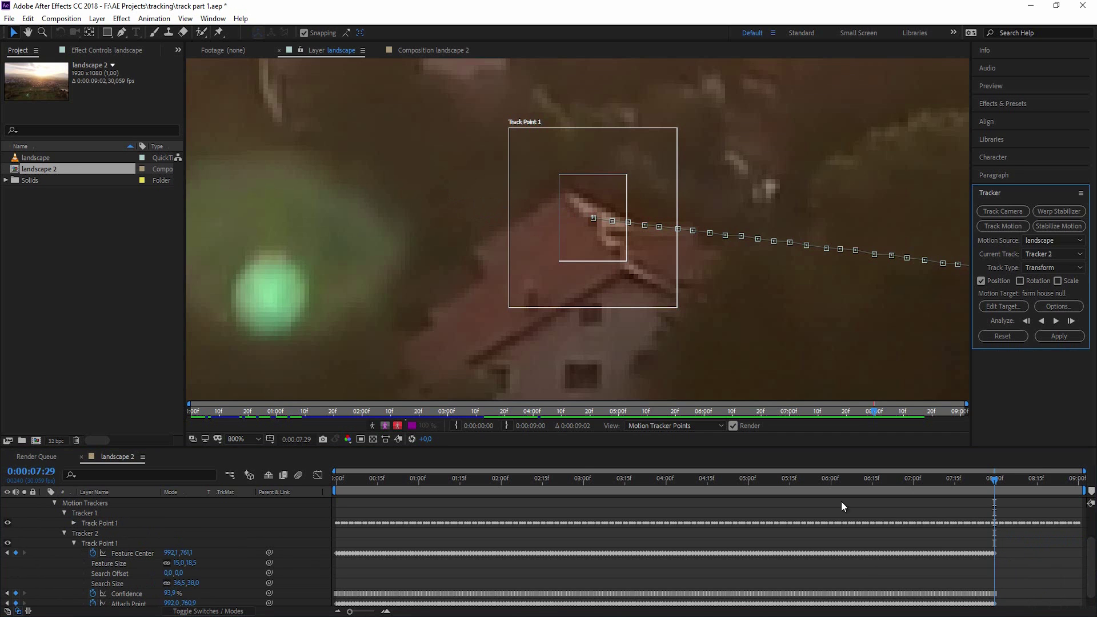
- Realign the track point on the roof frame by frame, then analyse forward again
key("Page_Down")
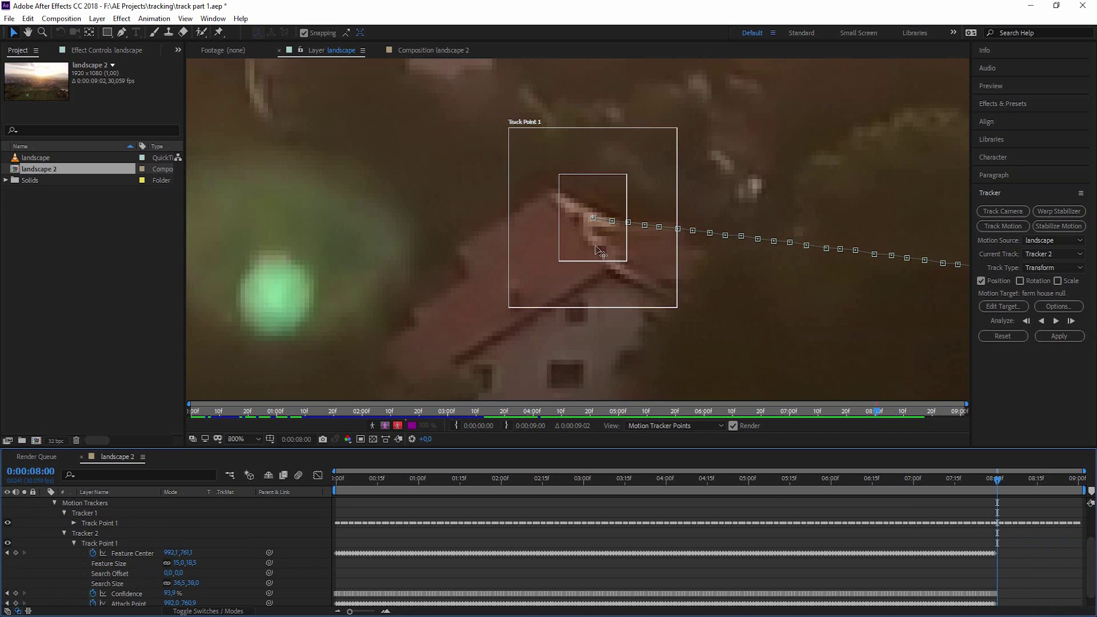
left_click_drag(608, 244, 438, 232)
key("Page_Down")
key("Page_Down")
key("Page_Down")
key("Page_Down")
key("Page_Down")
key("Page_Down")
key("Page_Down")
key("Page_Down")
key("Page_Down")
key("Page_Down")
key("Page_Down")
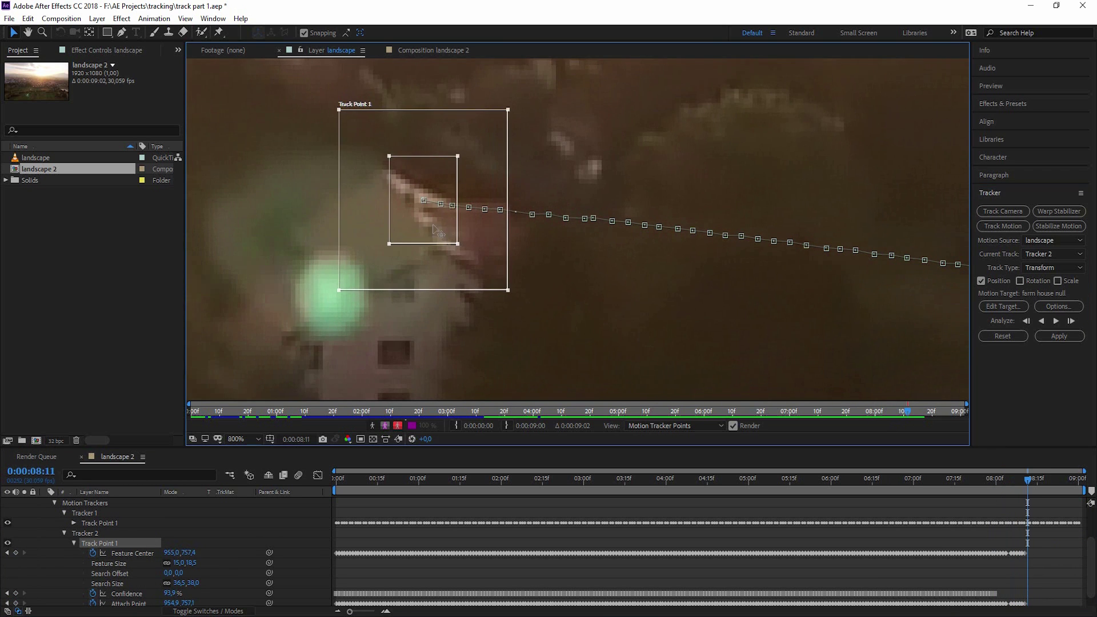
scroll(438, 231, "down", 2)
key("Page_Down")
scroll(568, 254, "up", 2)
left_click_drag(568, 254, 571, 258)
key("Page_Down")
key("Page_Down")
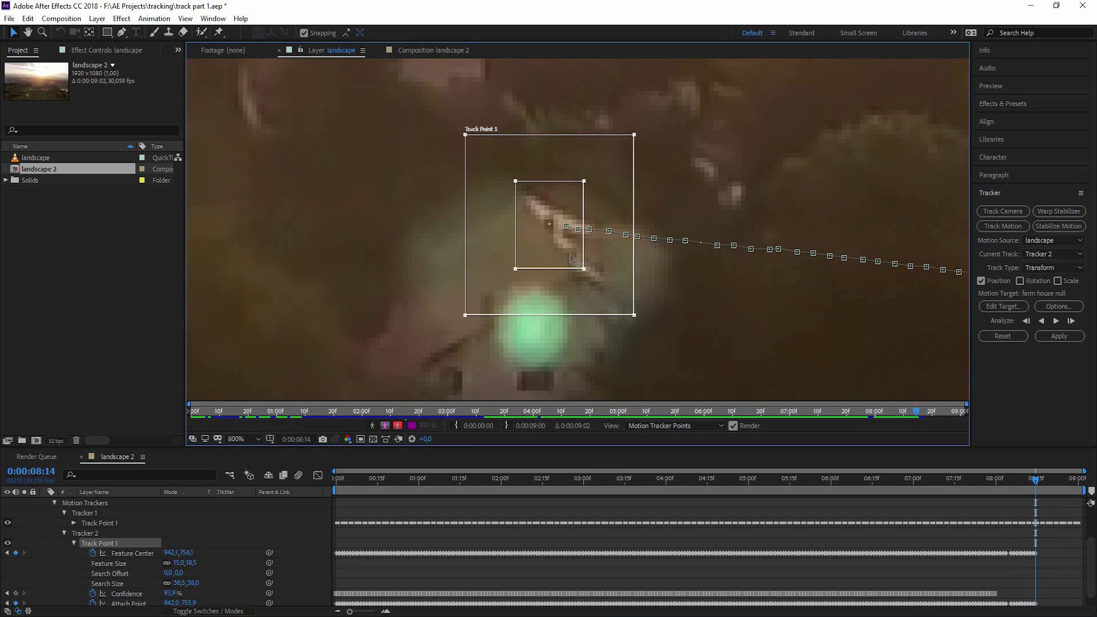
left_click(1071, 321)
left_click(1071, 321)
left_click(1071, 321)
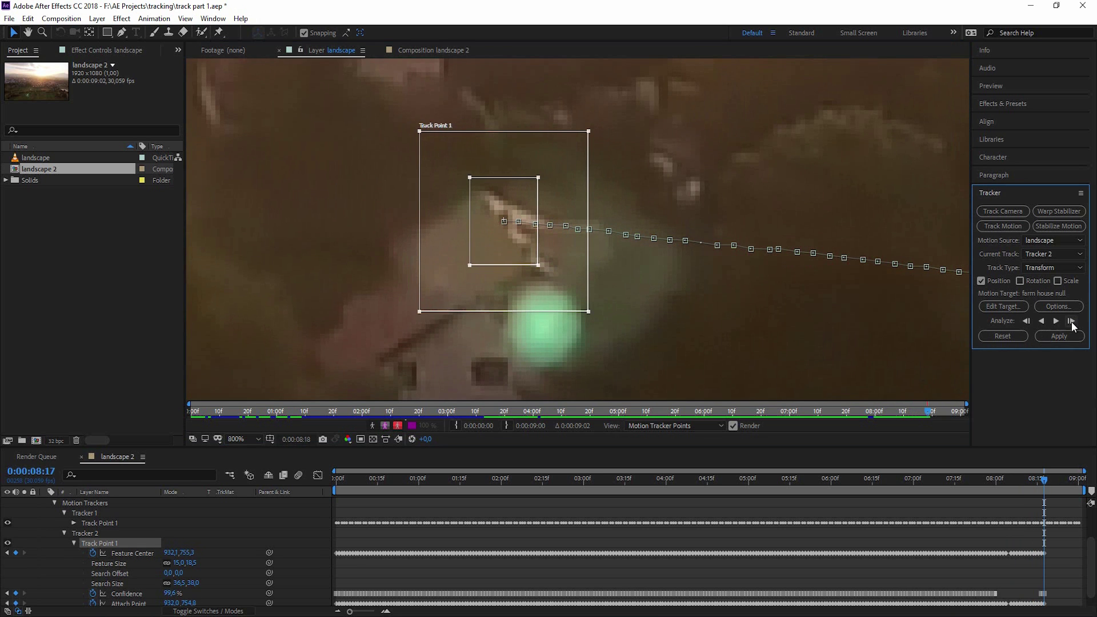
left_click(1056, 321)
- Apply Tracker 2's X and Y motion to farm house null, then select graphic and town hall 2
left_click(1064, 336)
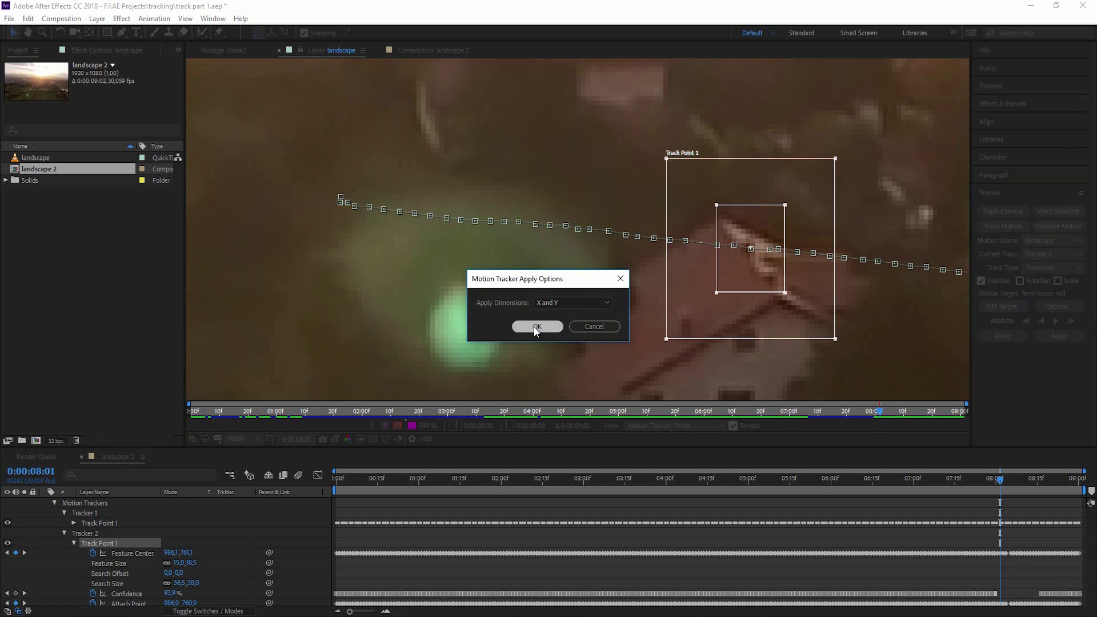
left_click(536, 326)
left_click(65, 533)
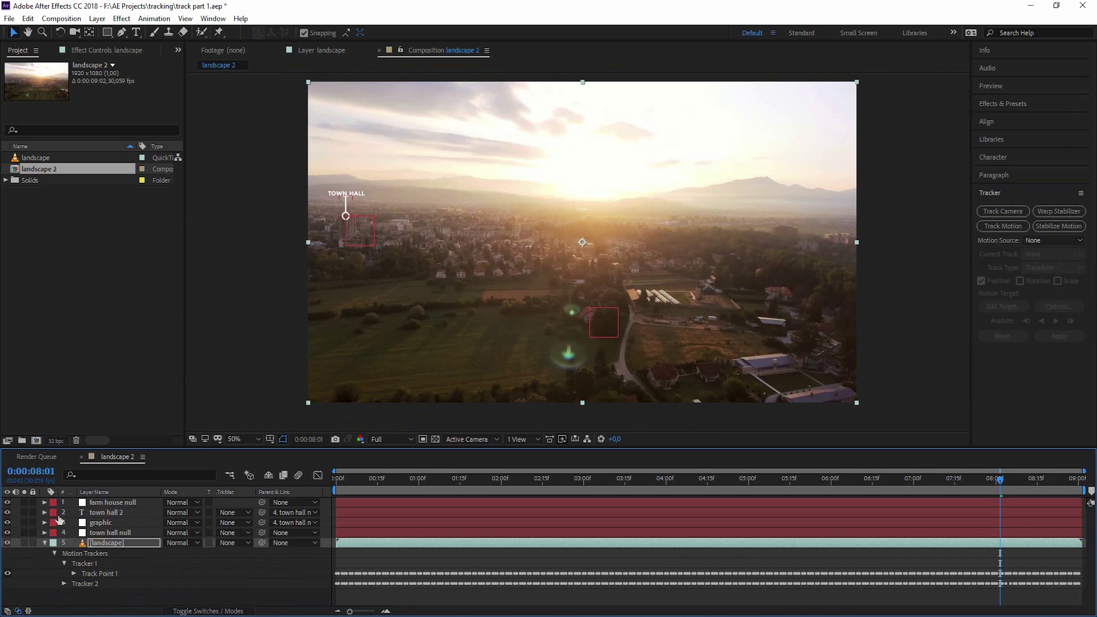
left_click(44, 541)
left_click(108, 550)
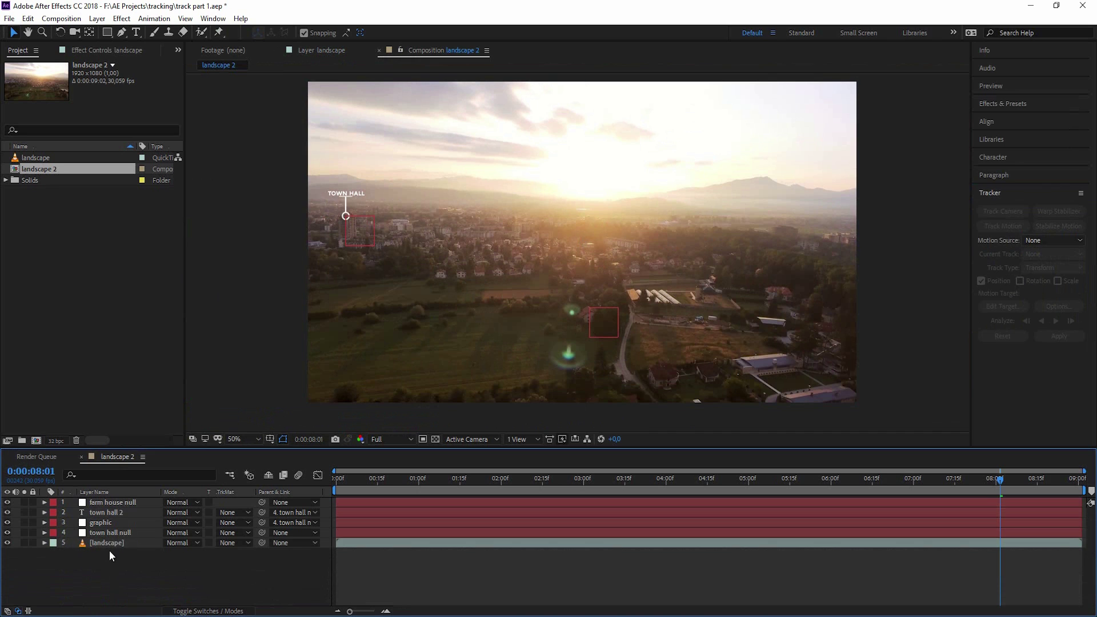
left_click(98, 523)
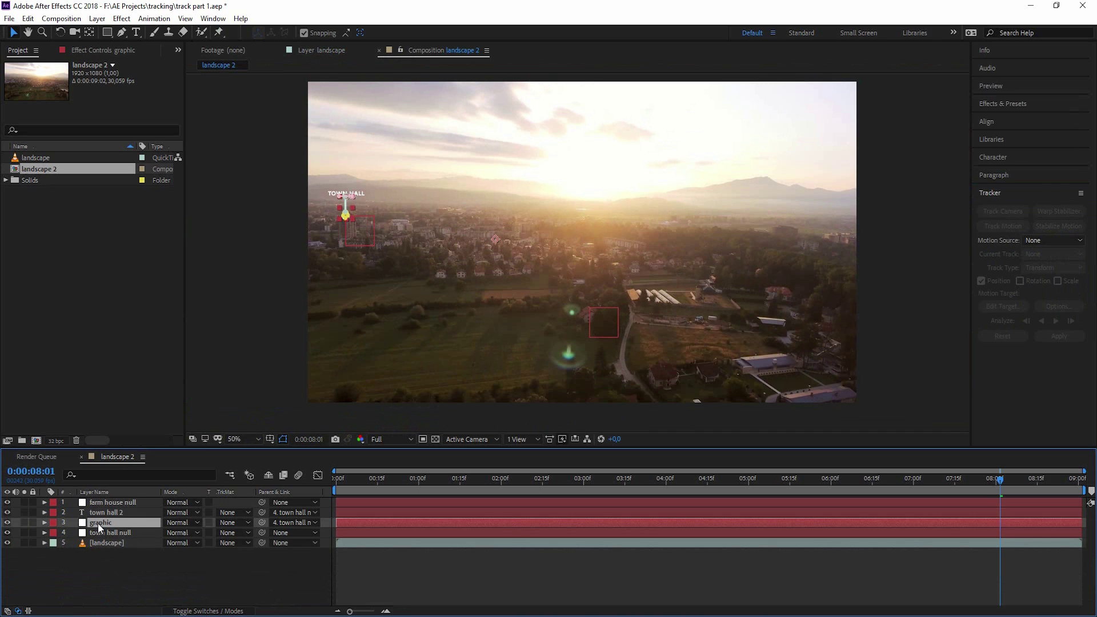
left_click(105, 514, "shift")
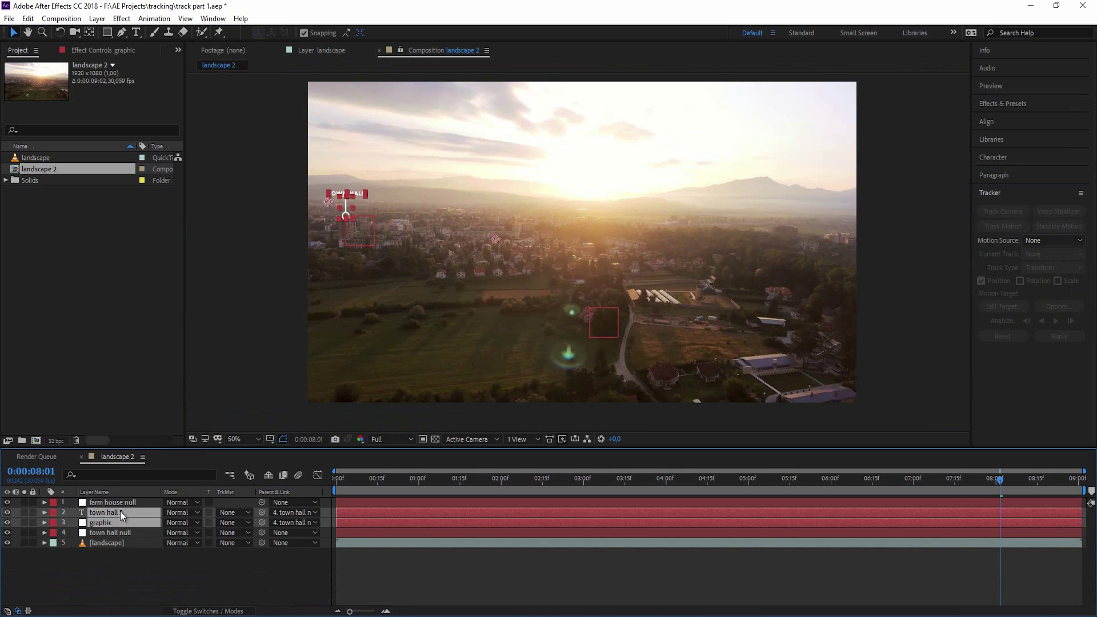
- Duplicate the TOWN HALL label and graphic and move the copy toward the farmhouse
key("ctrl+d")
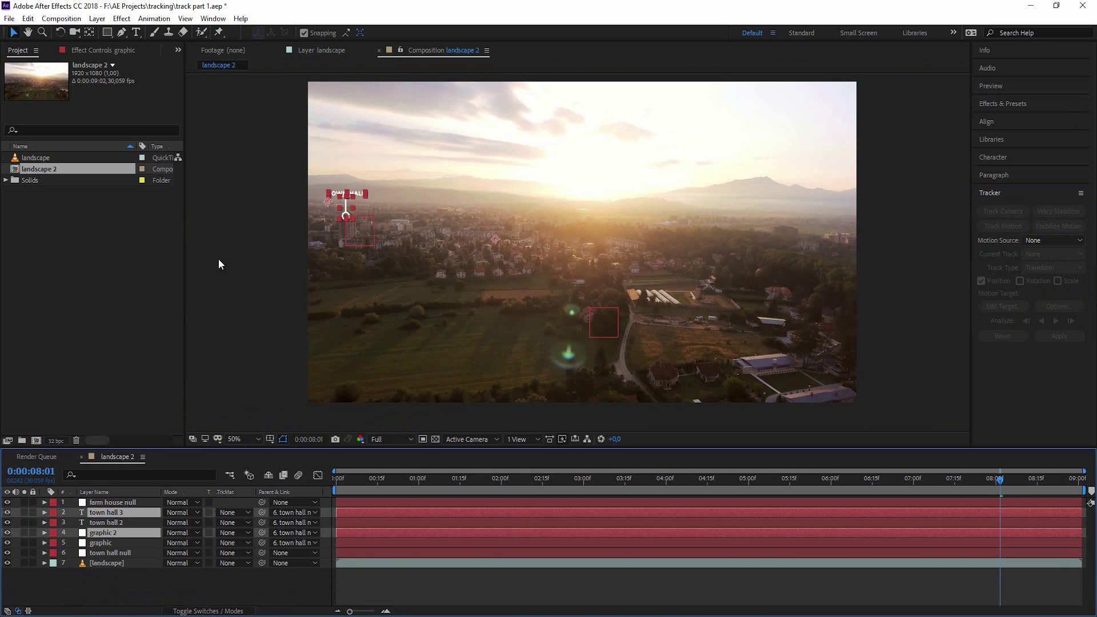
scroll(292, 184, "up", 2)
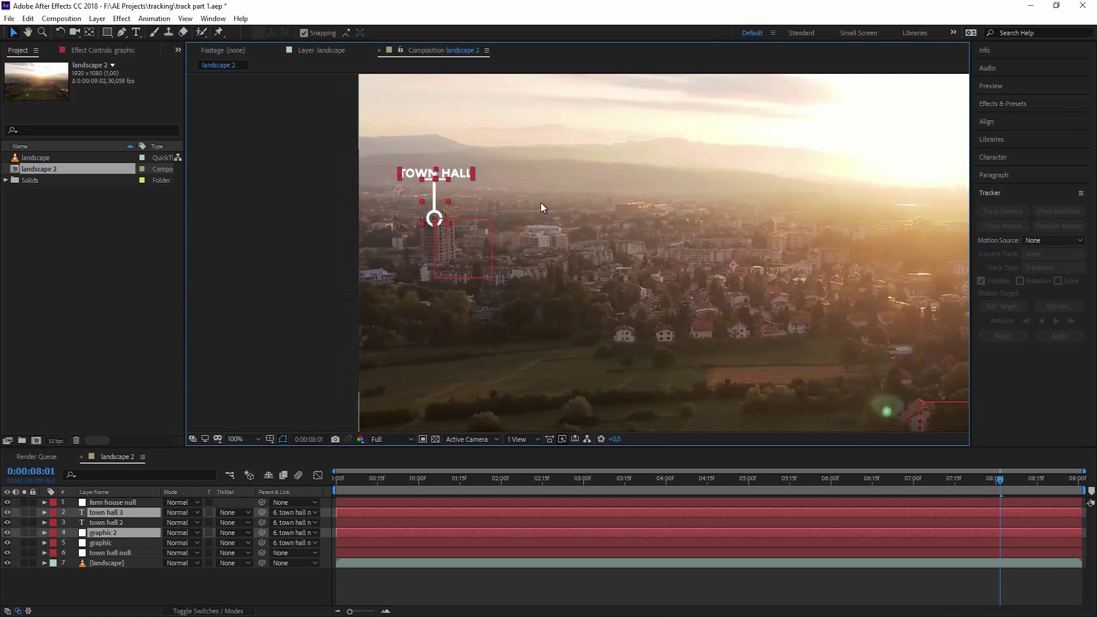
left_click_drag(458, 197, 927, 377)
scroll(917, 384, "up", 4)
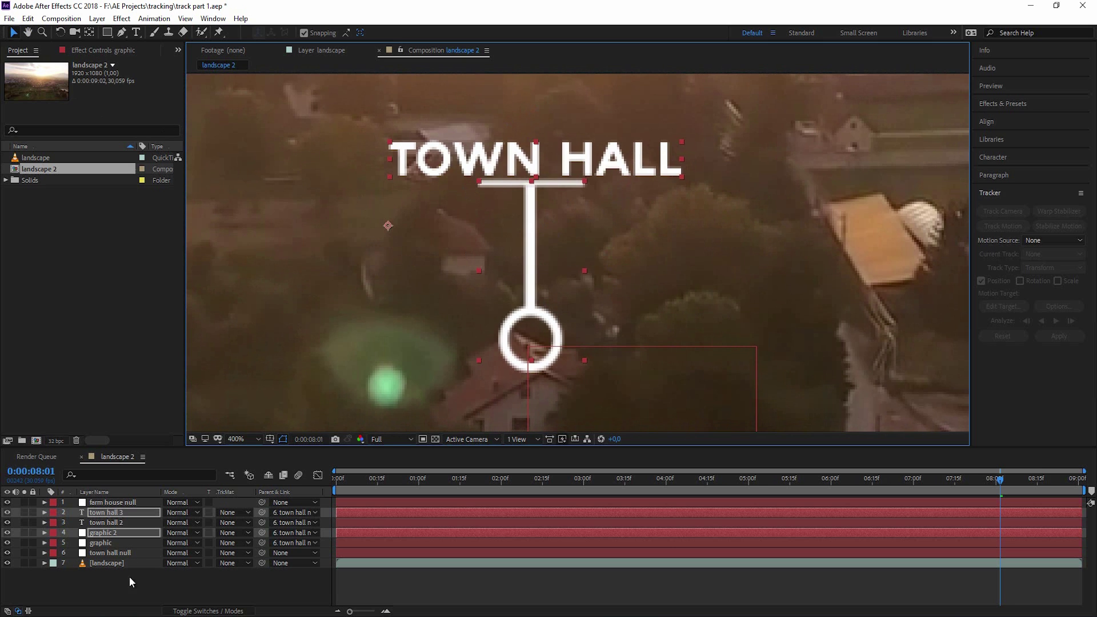
left_click_drag(114, 531, 114, 515)
- Retype the duplicated label as 'FARM HOUSE' and zoom out to see the whole frame
left_click(114, 513)
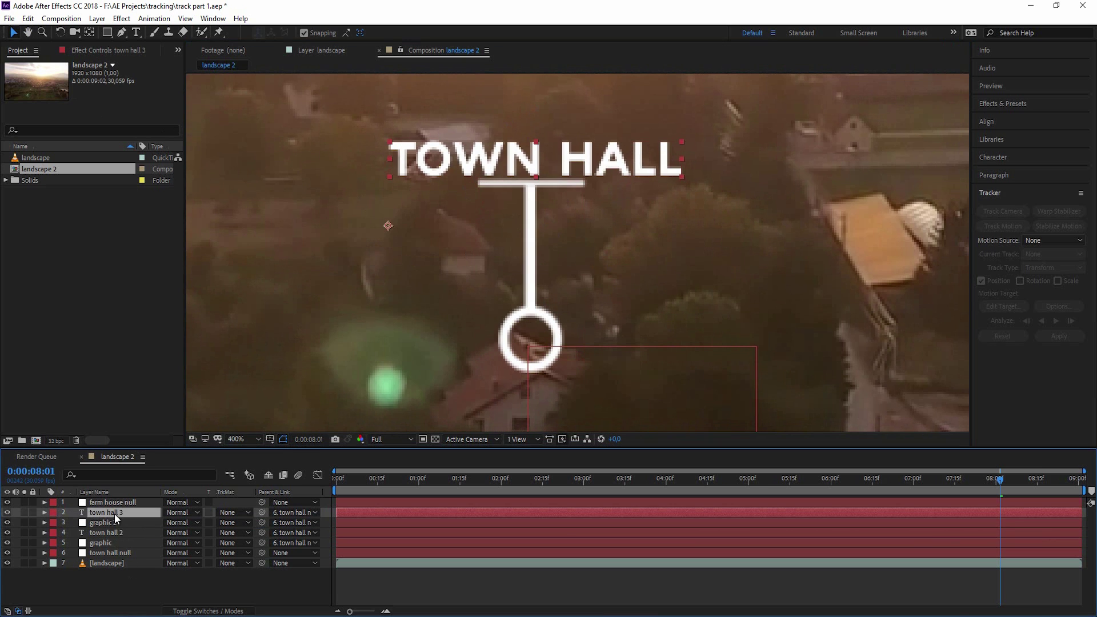
double_click(115, 513)
type("far,")
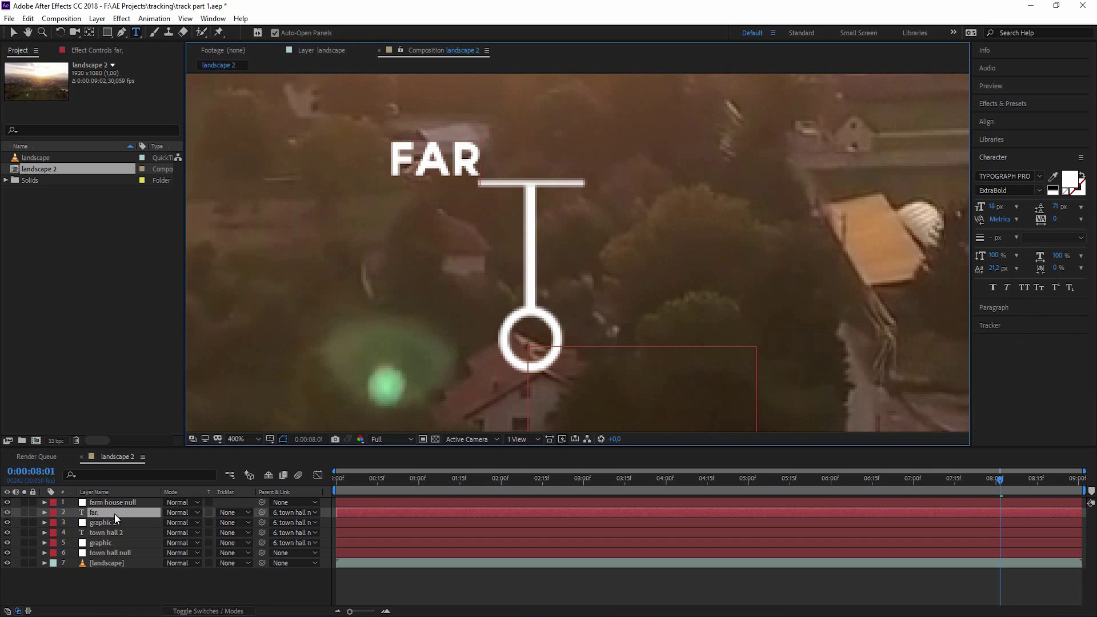
key("BackSpace")
type("m house")
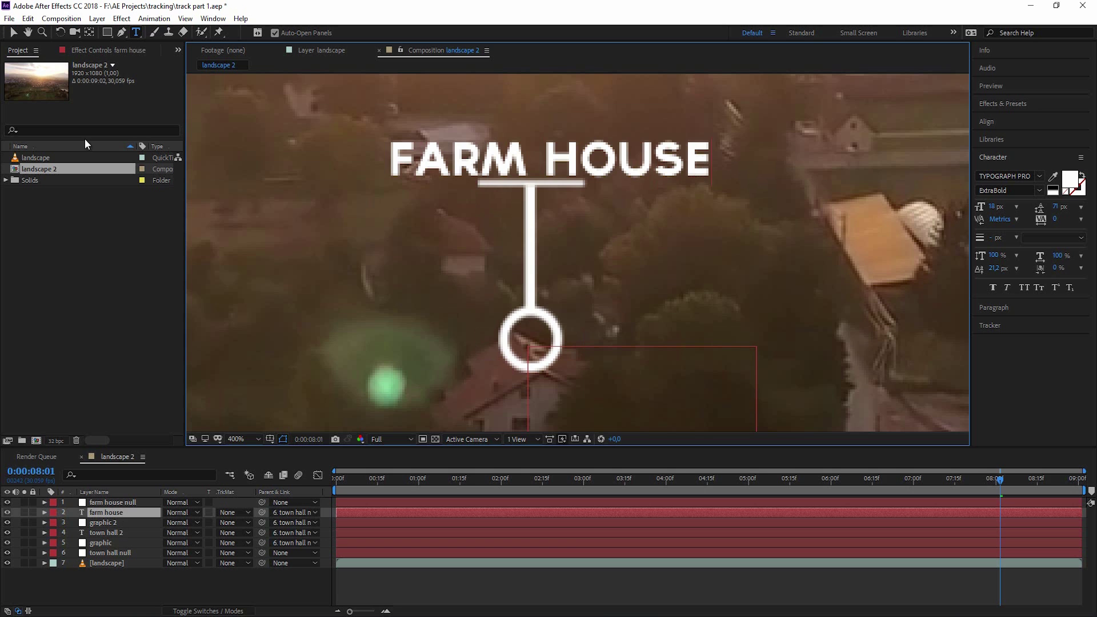
left_click(101, 512)
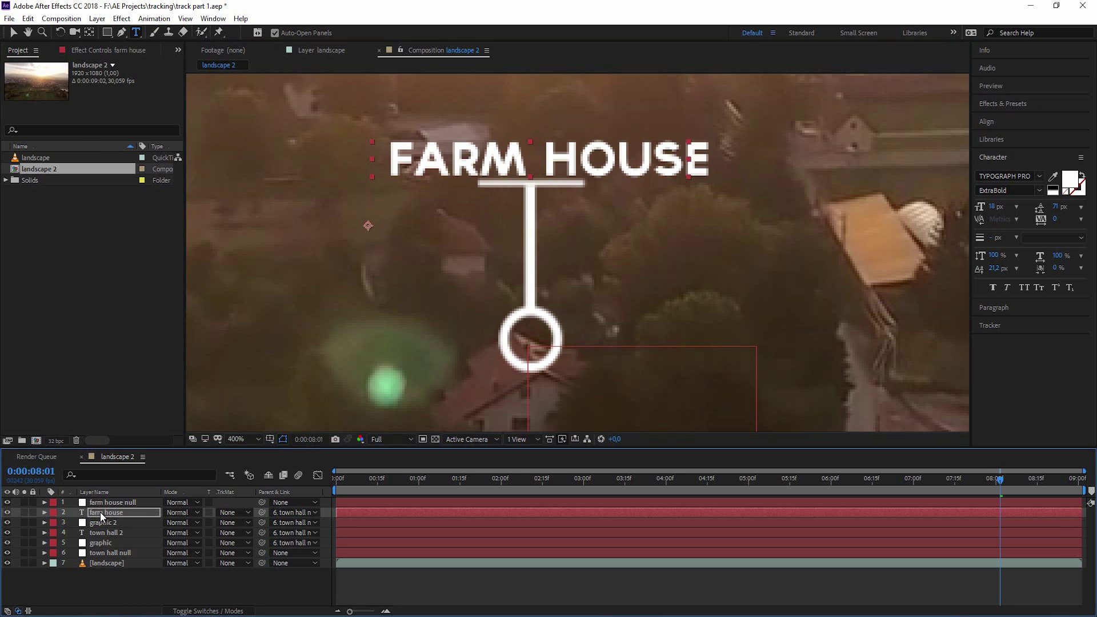
key("comma")
key("comma")
key("comma")
key("comma")
- Parent the farm house text and graphic 2 layers to the farm house null
left_click(149, 577)
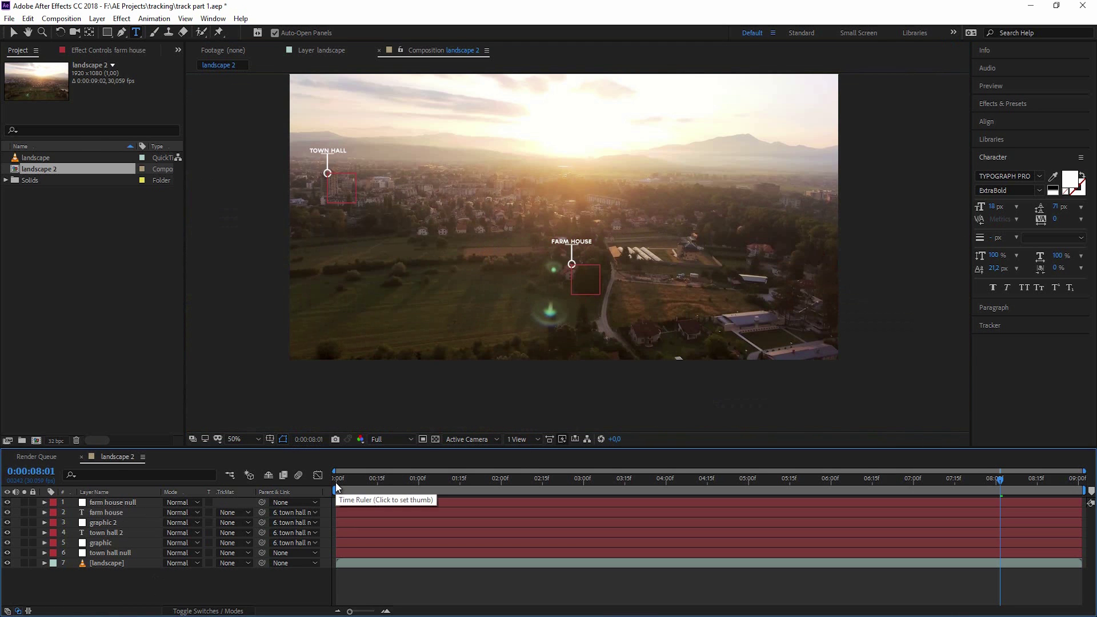
left_click(108, 512)
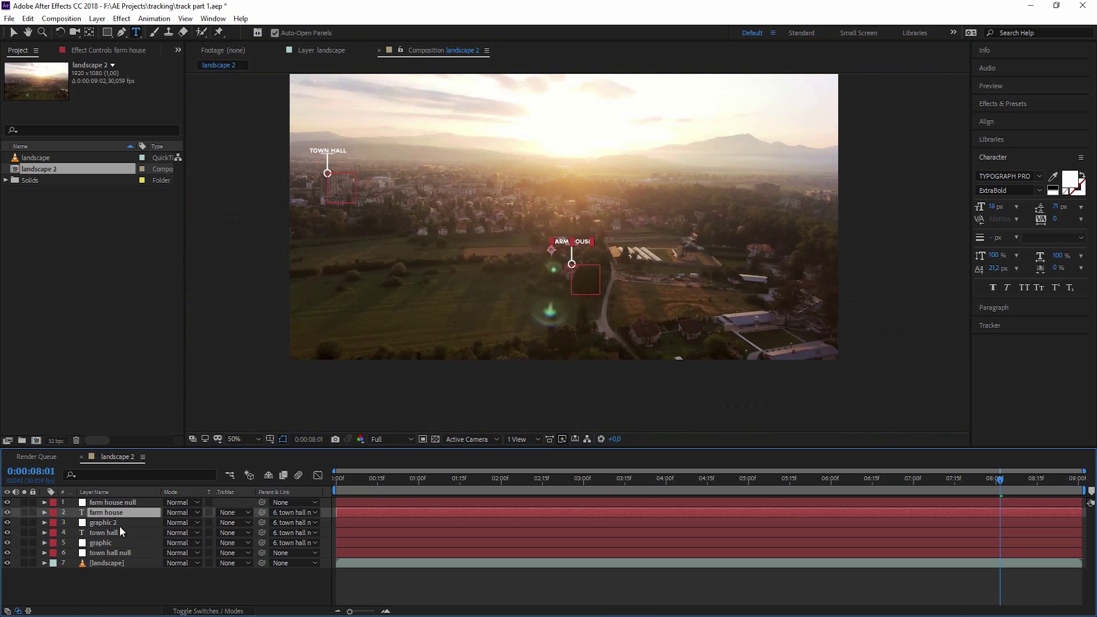
left_click(117, 522, "ctrl")
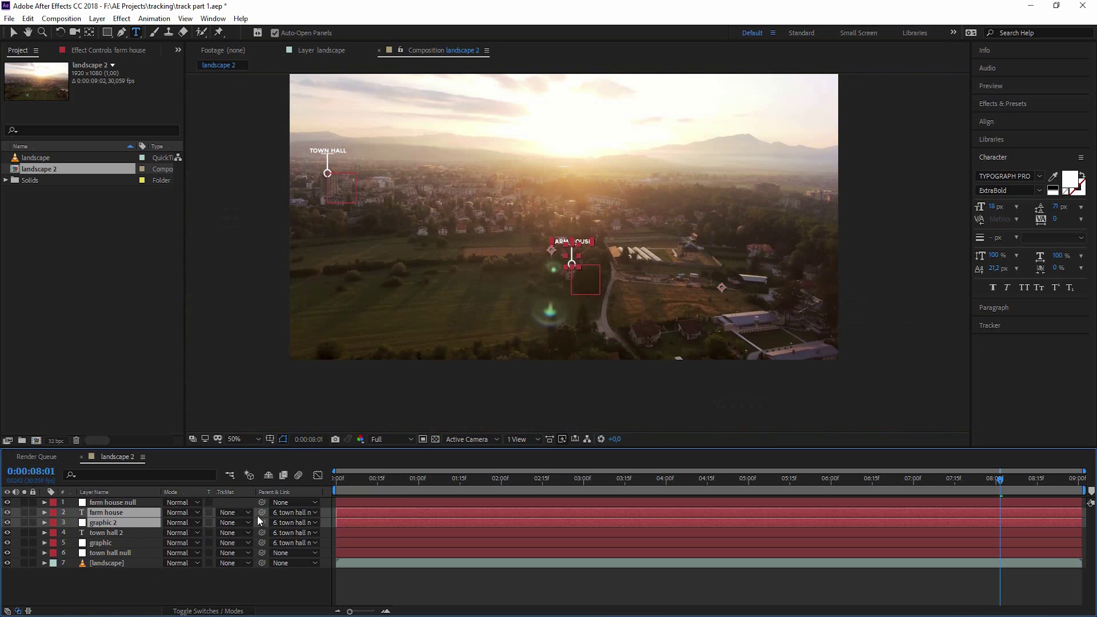
left_click_drag(262, 512, 120, 502)
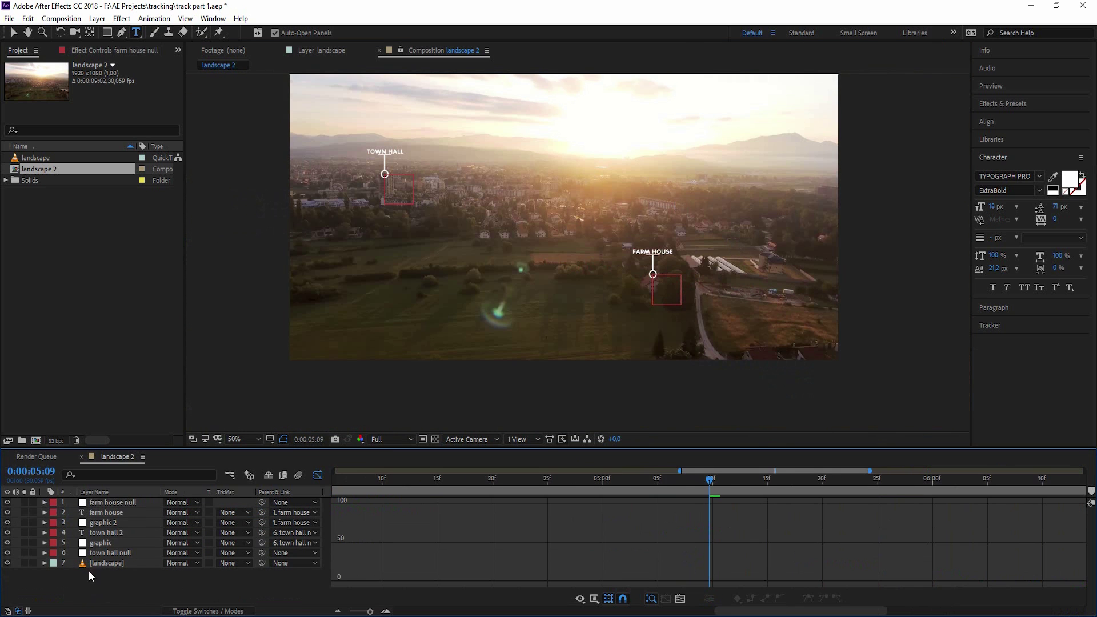
left_click(90, 513)
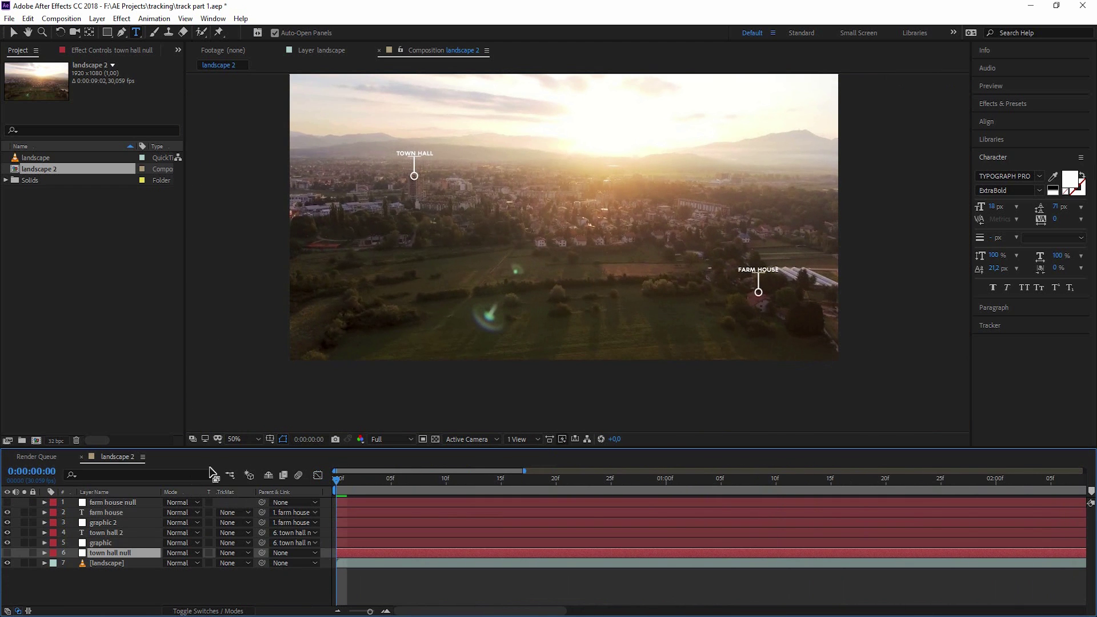
- Preview the tracked TOWN HALL and FARM HOUSE labels across the full composition
key("semicolon")
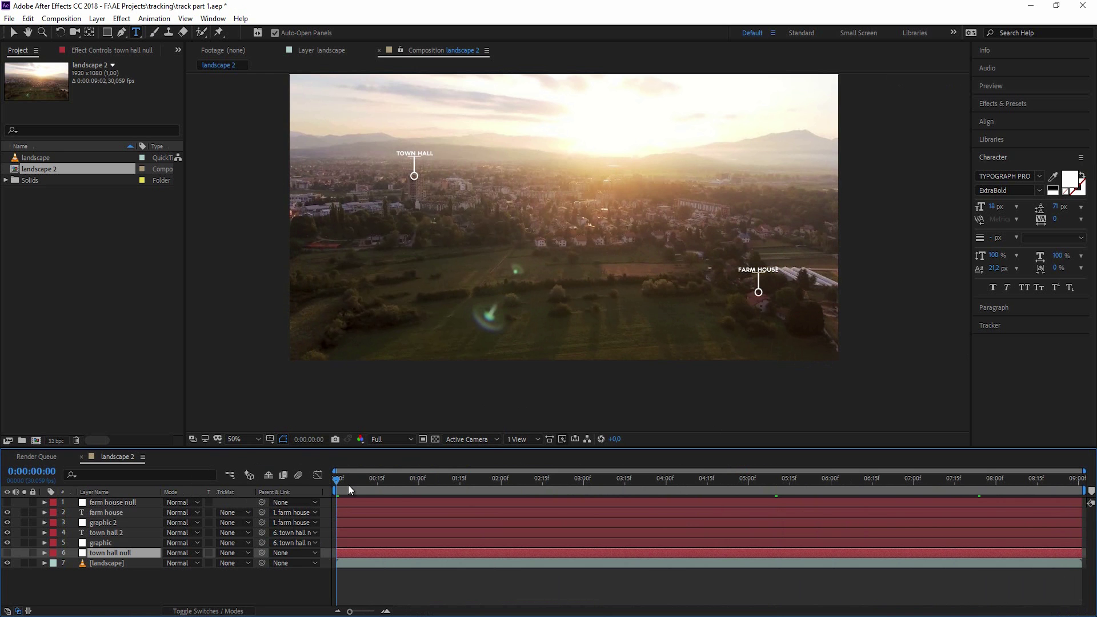
key("space")
key("slash")
- Track the shopping mall point forward through the footage
left_click(72, 581)
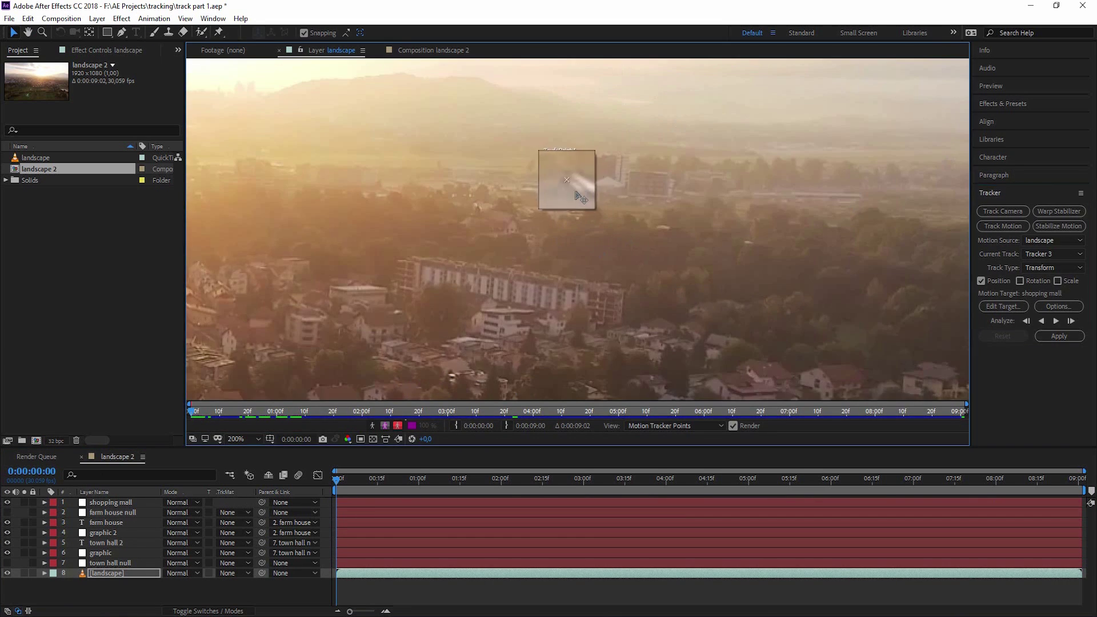
left_click(1057, 321)
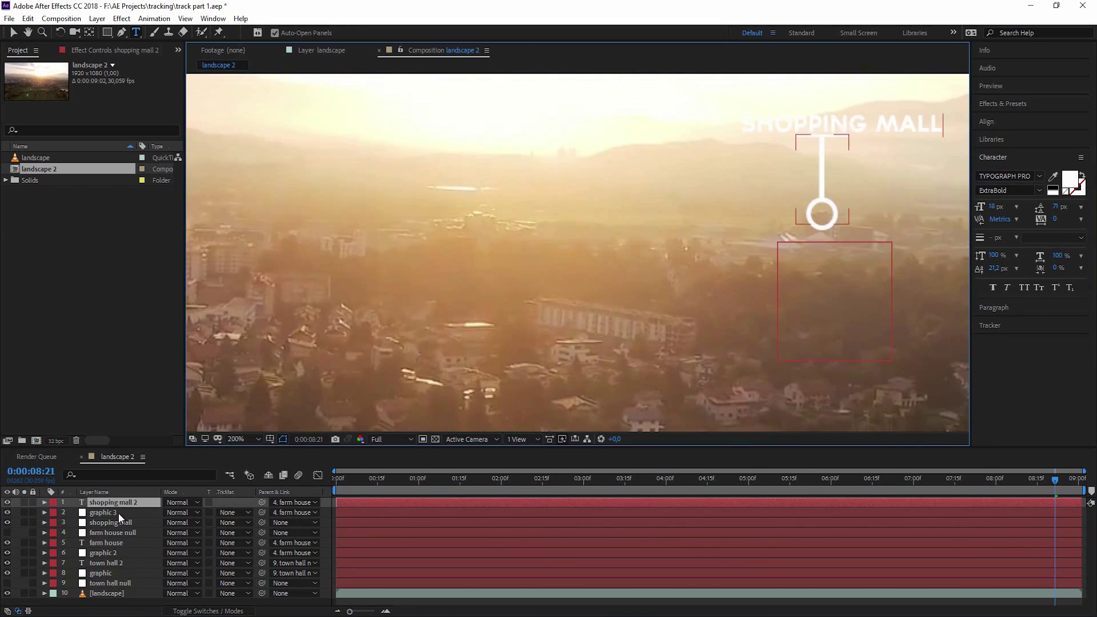
scroll(625, 207, "up", 2)
scroll(625, 208, "down", 2)
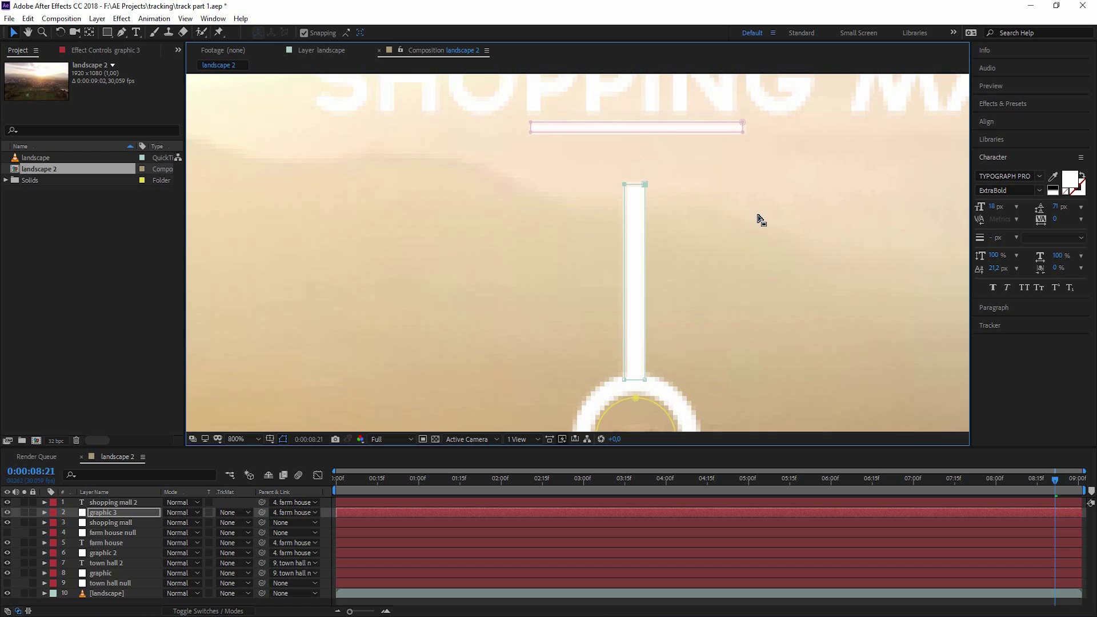
scroll(759, 221, "up", 2)
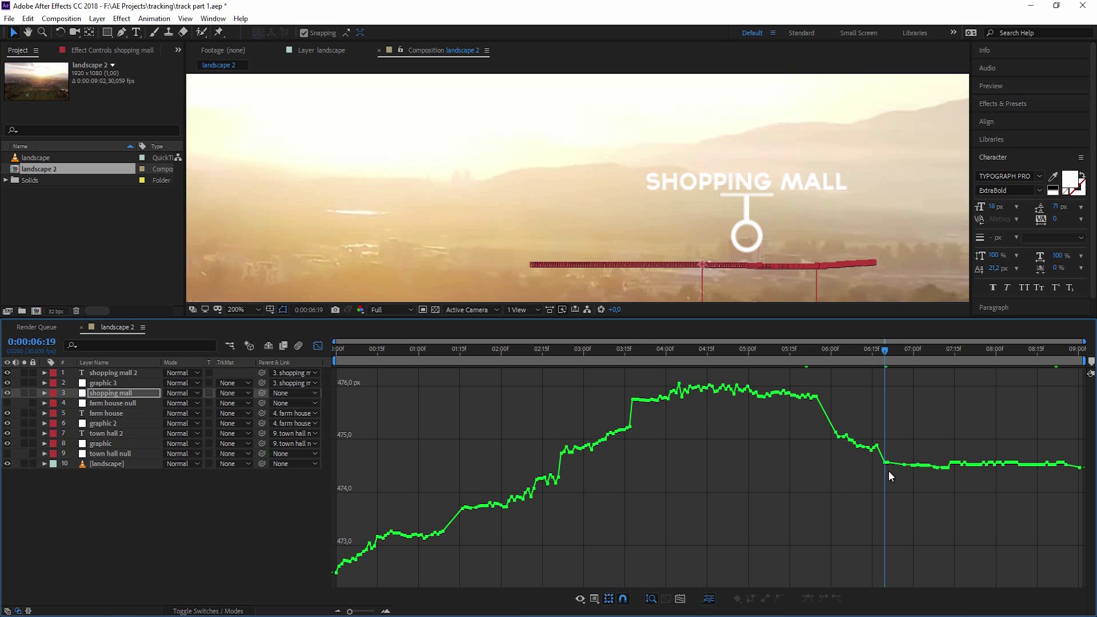
- Reveal the shopping mall null's Transform properties and select all its Y Position keyframes
left_click_drag(883, 349, 668, 360)
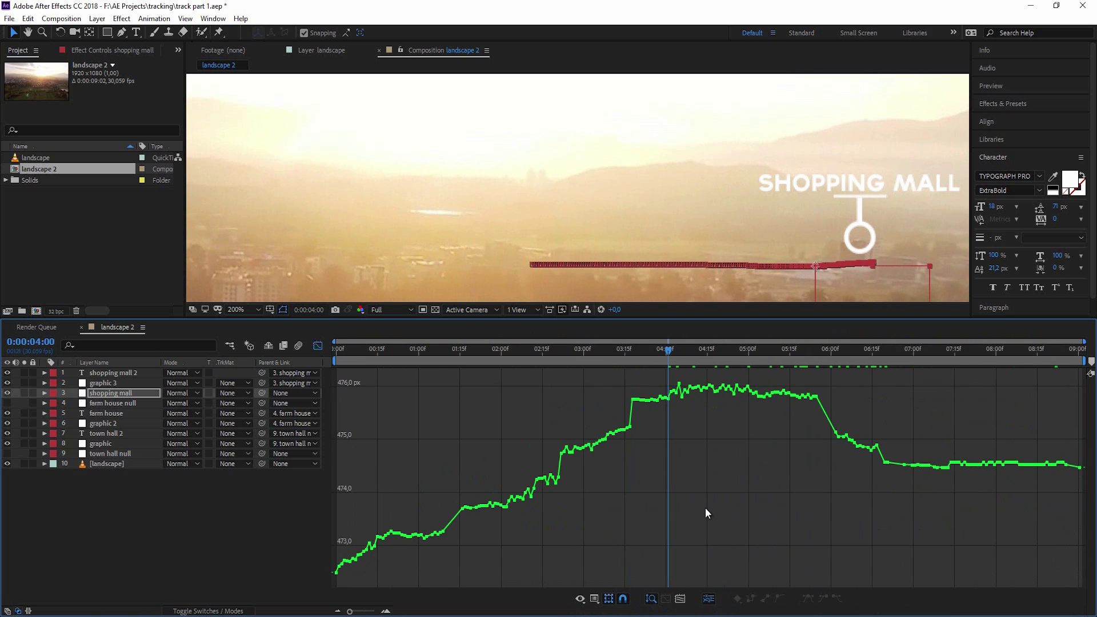
left_click(44, 393)
left_click(54, 402)
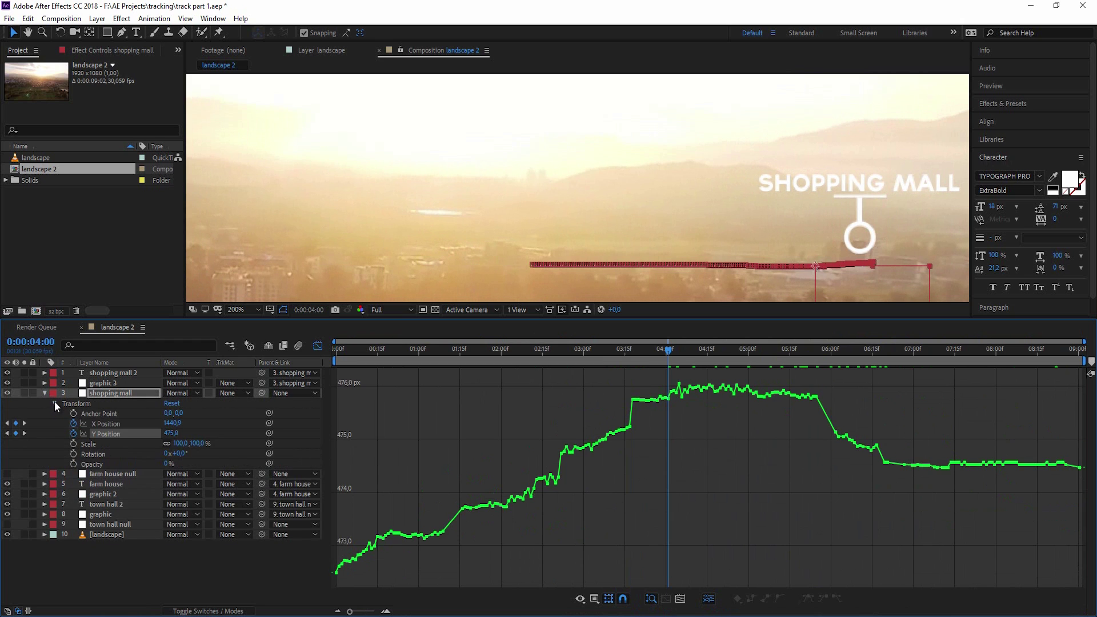
left_click(101, 437)
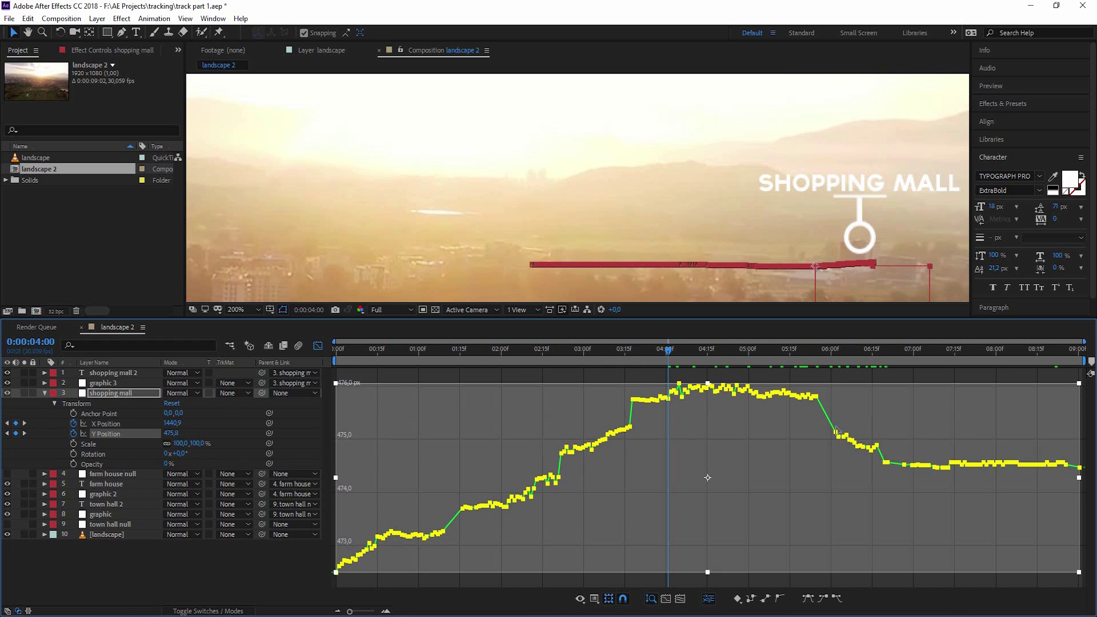
- Smooth the selected Y Position keyframes with the Smoother and preview from the start
left_click(207, 22)
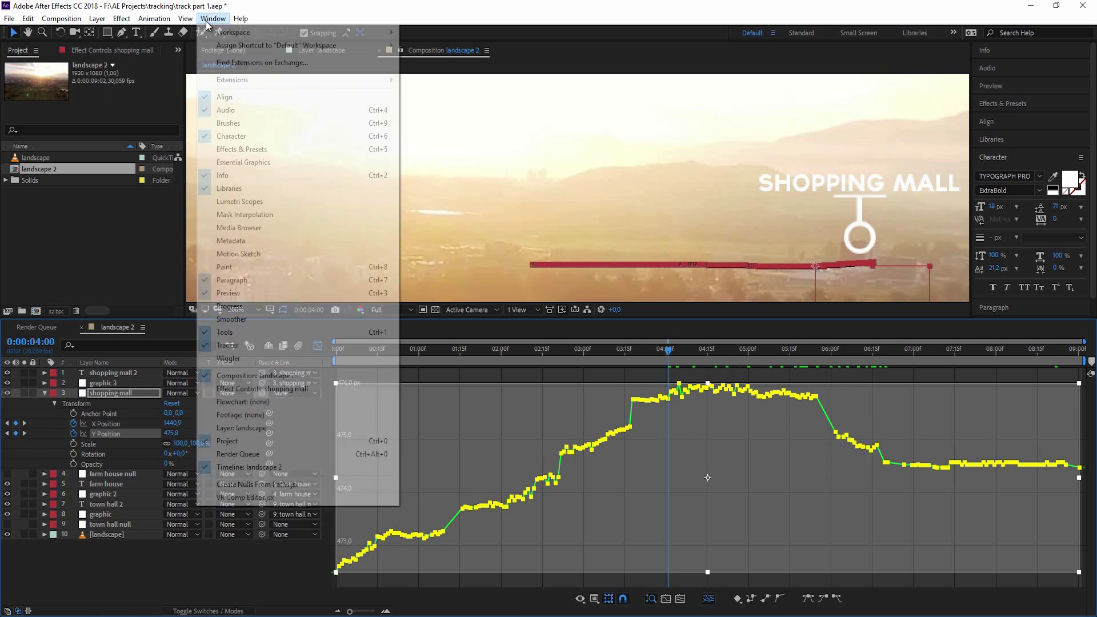
left_click(248, 321)
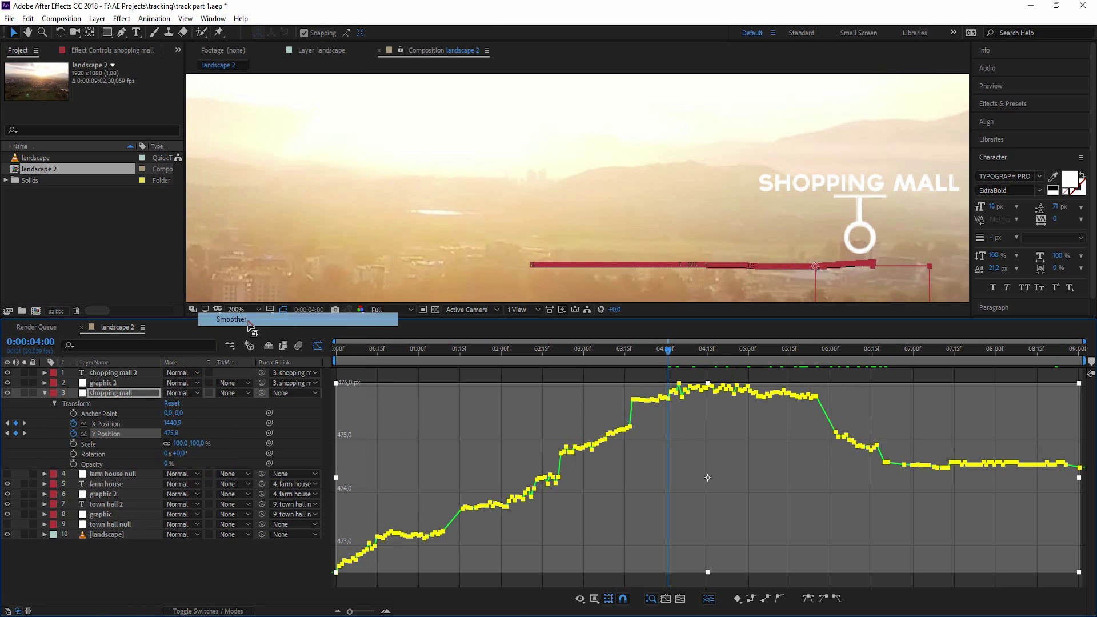
left_click(1065, 255)
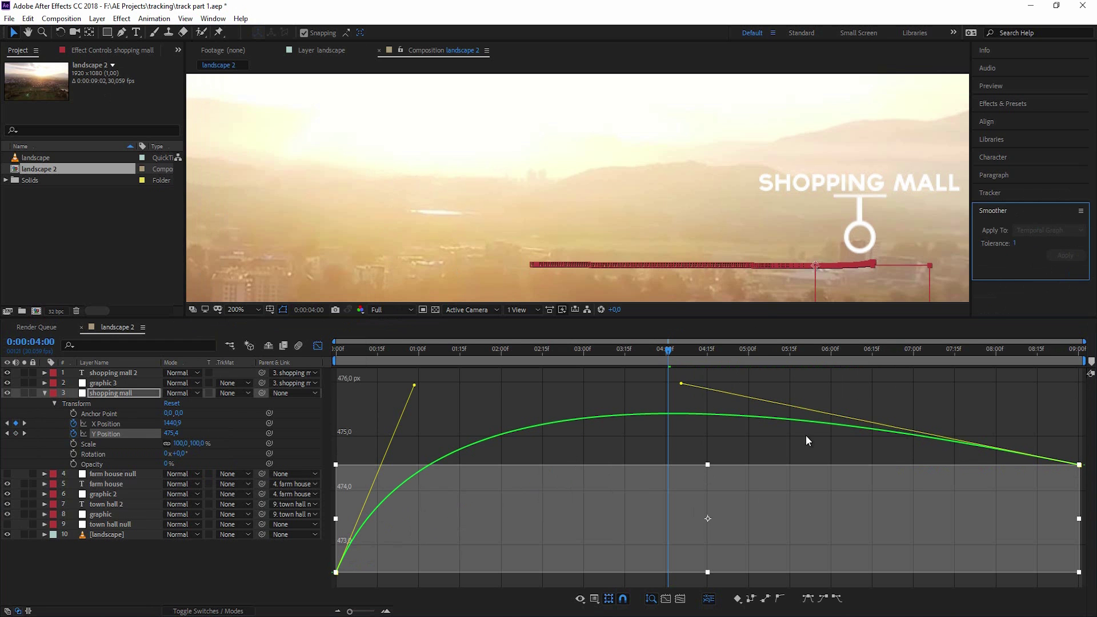
key("Home")
key("space")
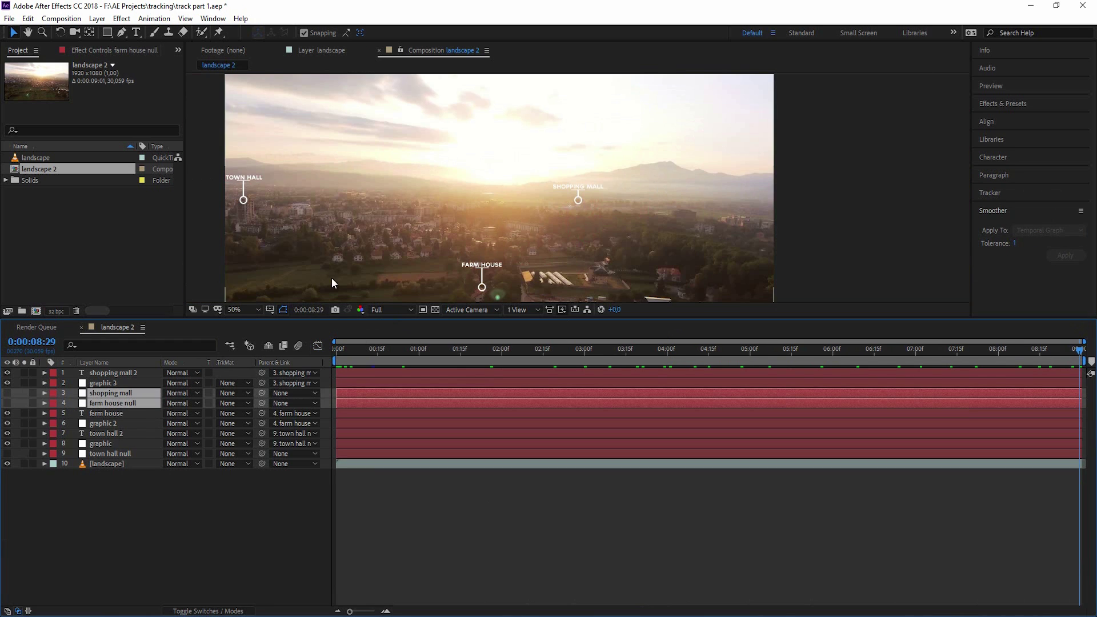
- Move the three tracking nulls below the landscape footage and give them orange labels
left_click(111, 455, "ctrl")
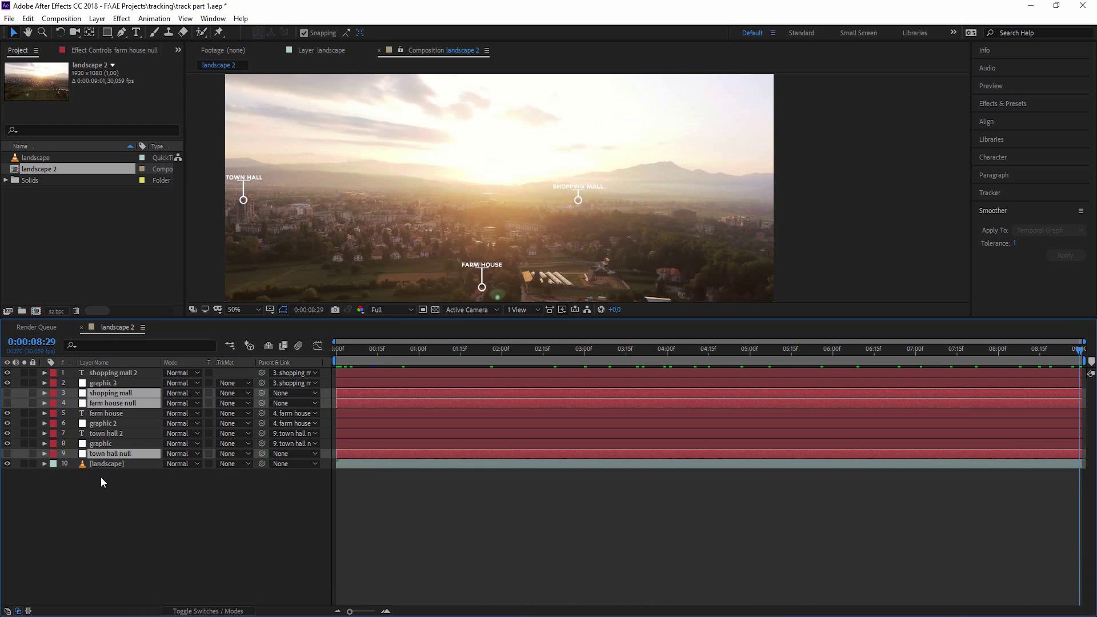
left_click_drag(98, 457, 100, 484)
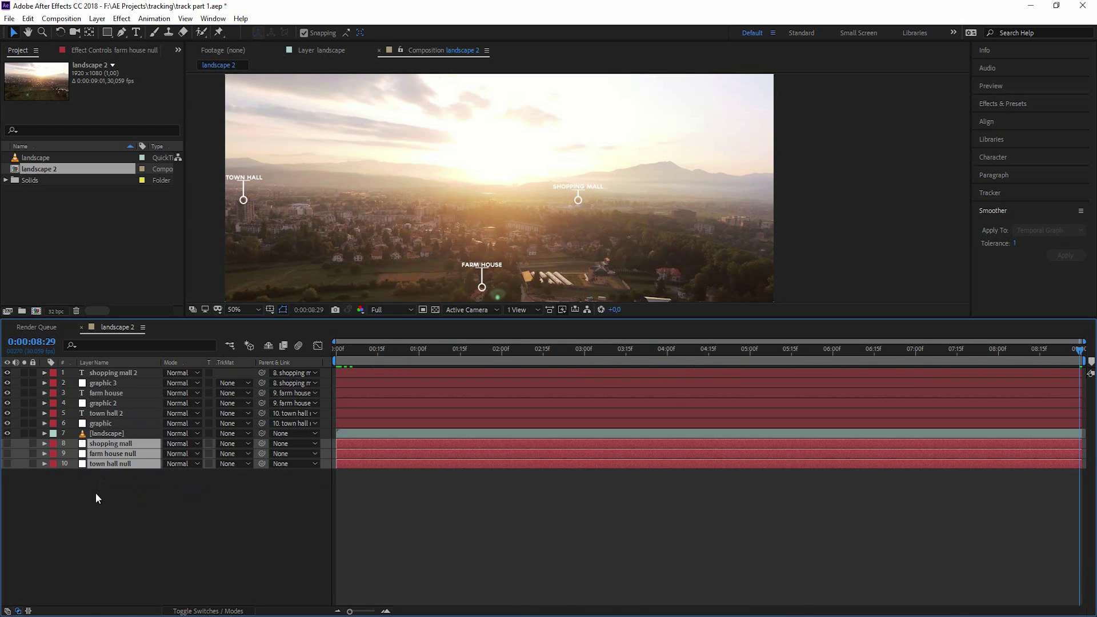
left_click(55, 452)
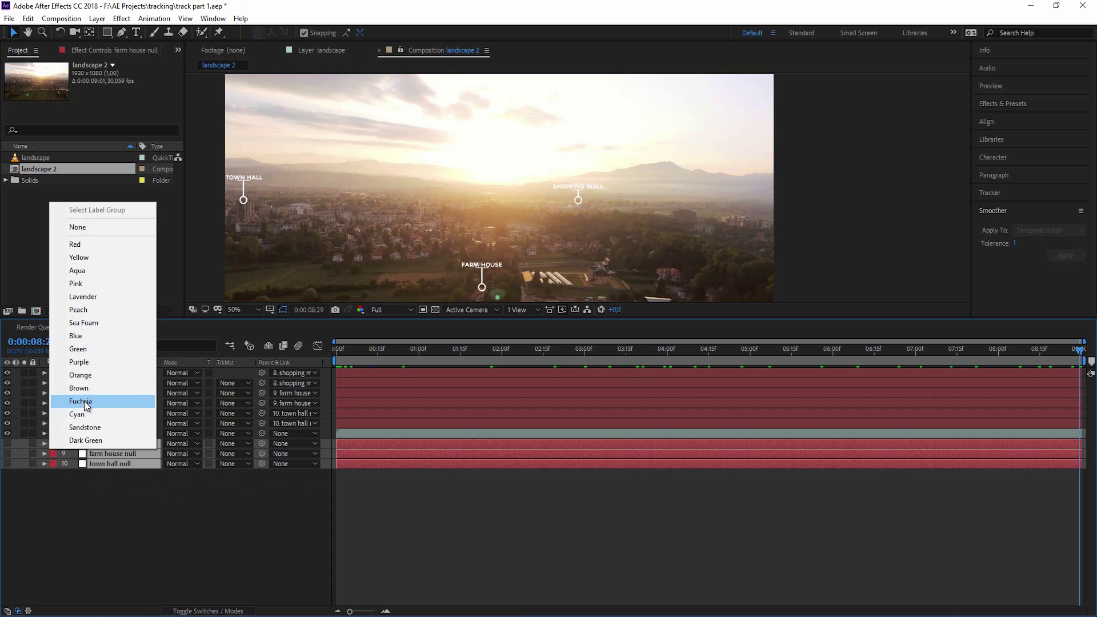
left_click(80, 375)
left_click(113, 557)
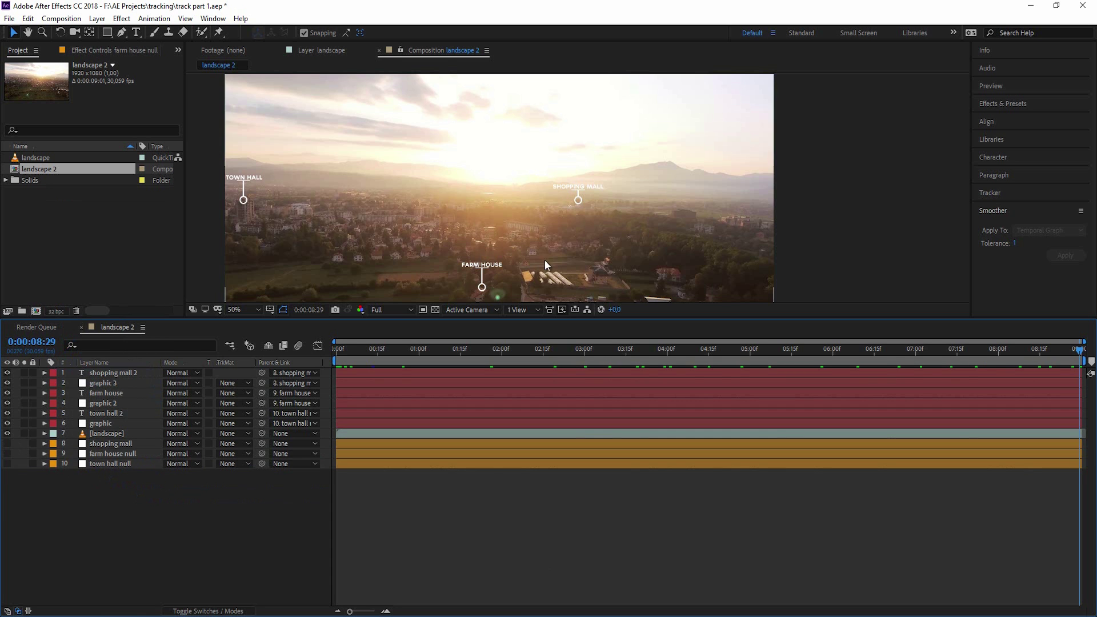
left_click_drag(648, 207, 777, 209)
left_click_drag(660, 317, 661, 407)
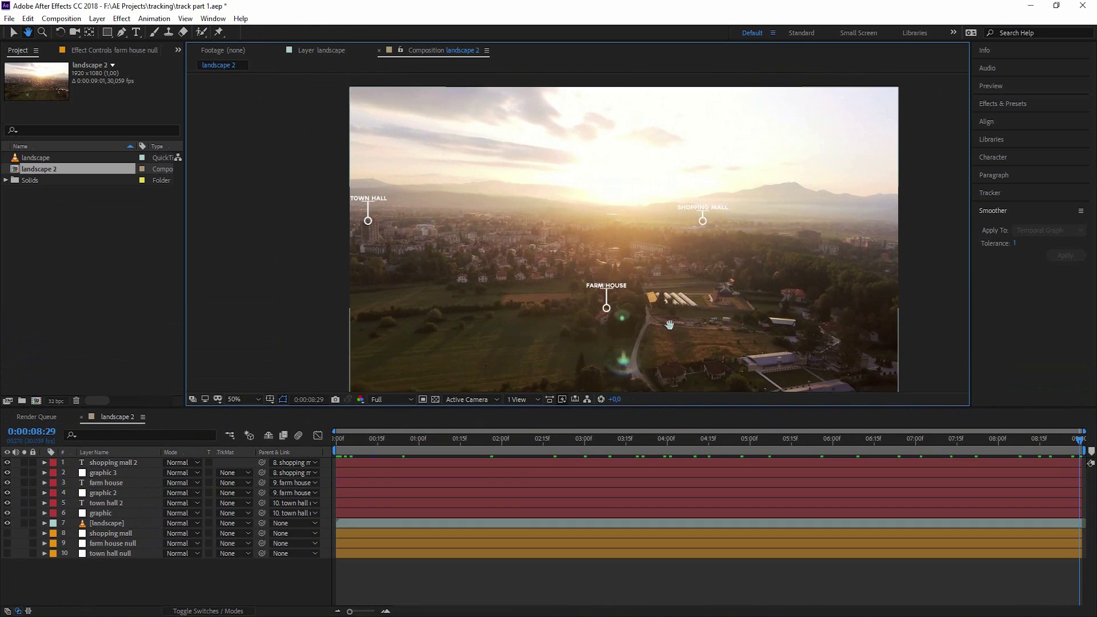
left_click_drag(673, 335, 666, 317)
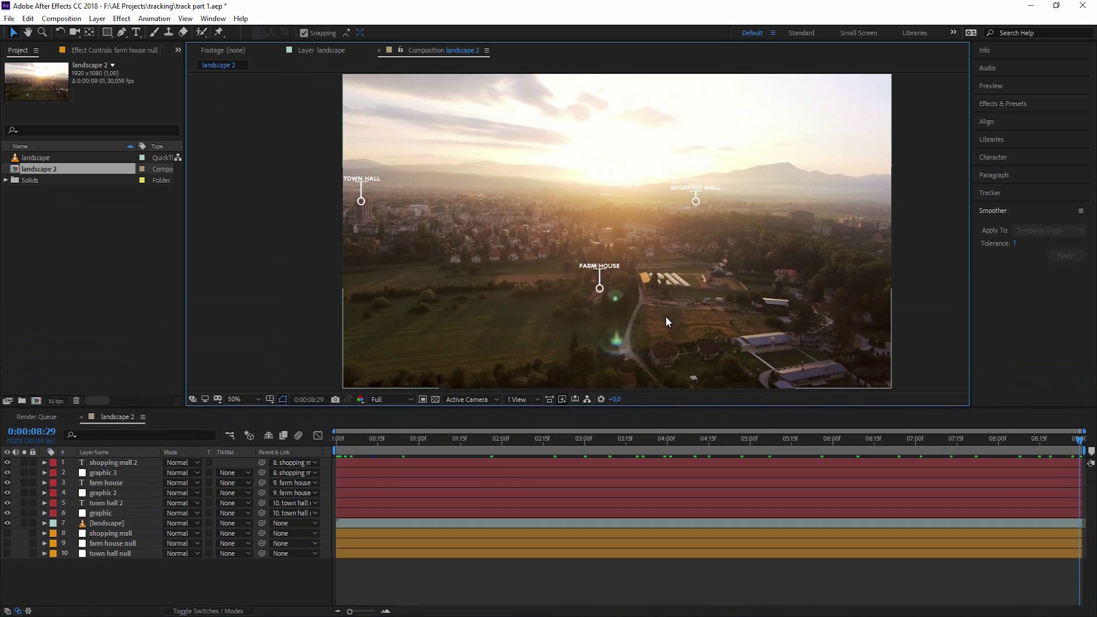
- Draw a closed Pen-tool triangle on a new shape layer through the TOWN HALL, FARM HOUSE and SHOPPING MALL circles
left_click(121, 33)
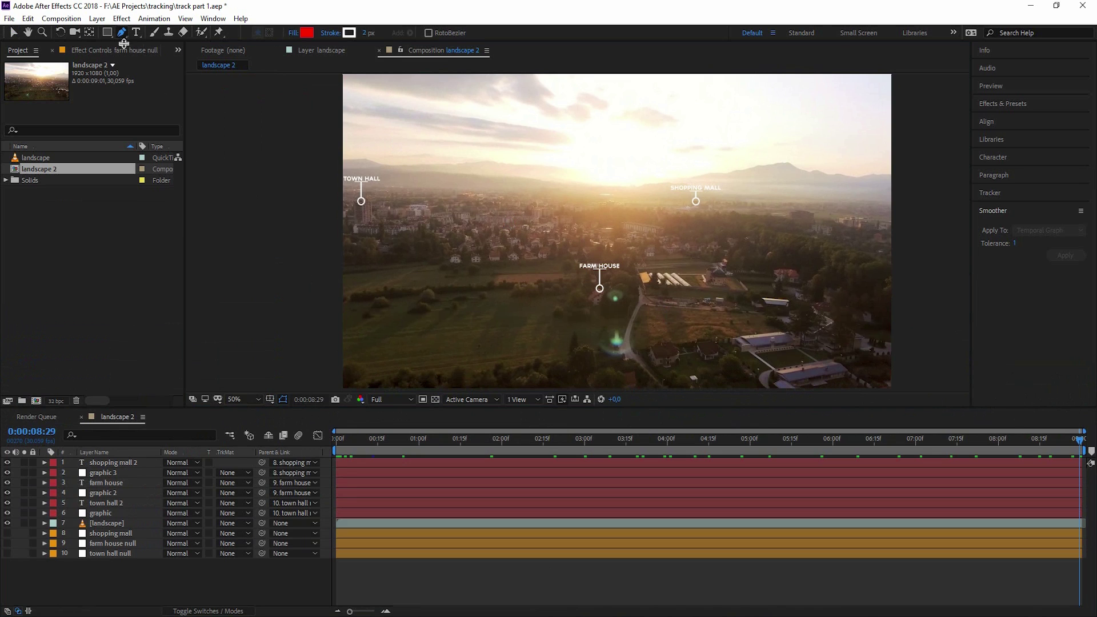
left_click(136, 463)
left_click(361, 201)
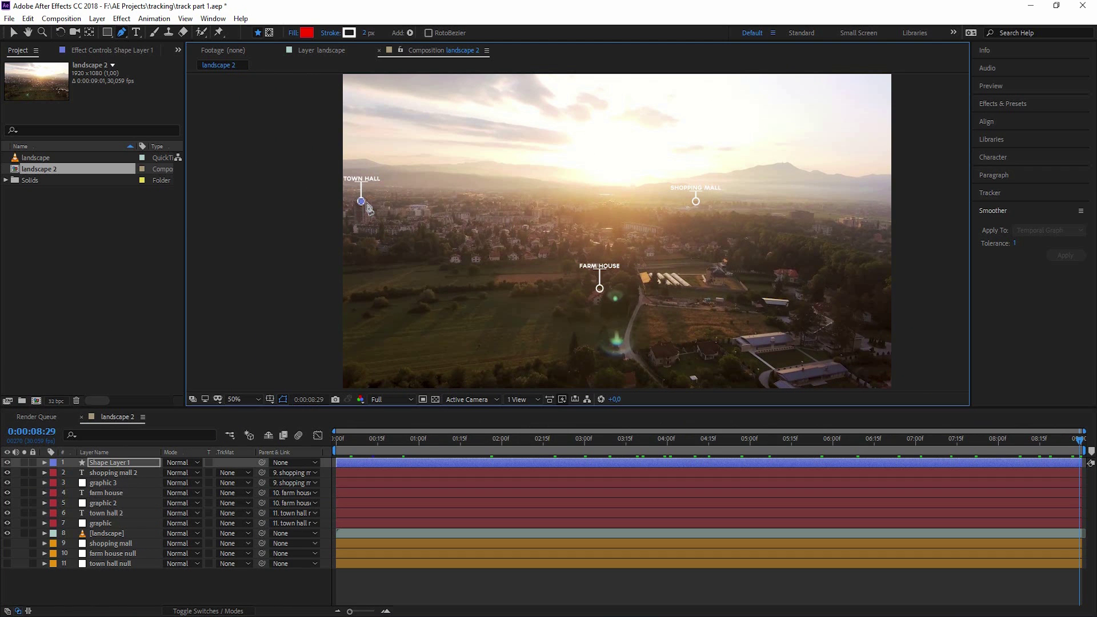
left_click(599, 289)
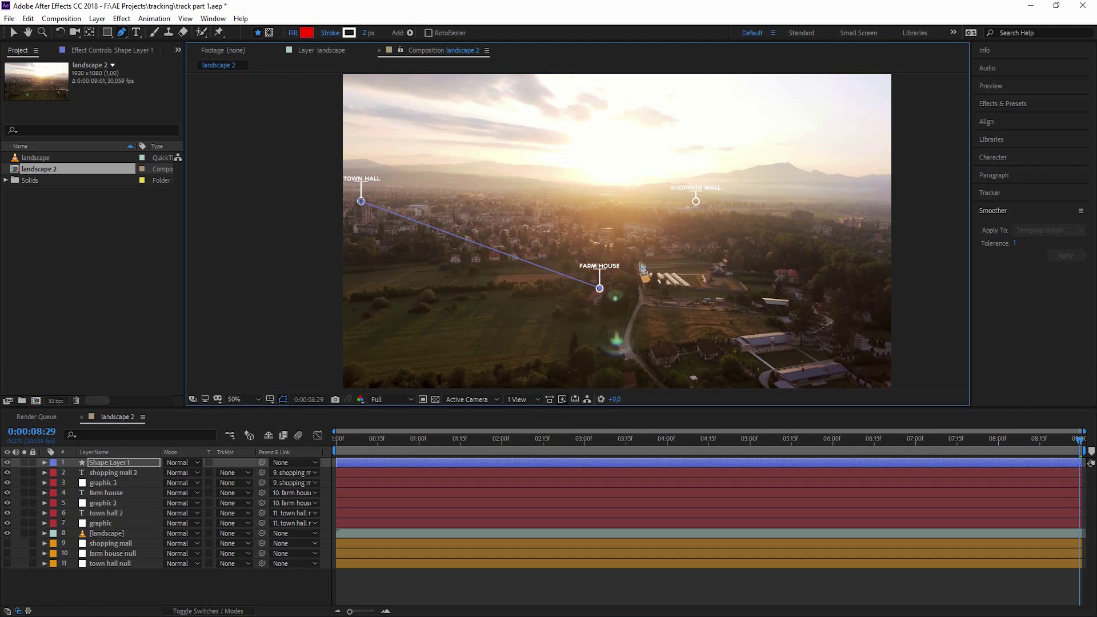
left_click(695, 201)
left_click(361, 201)
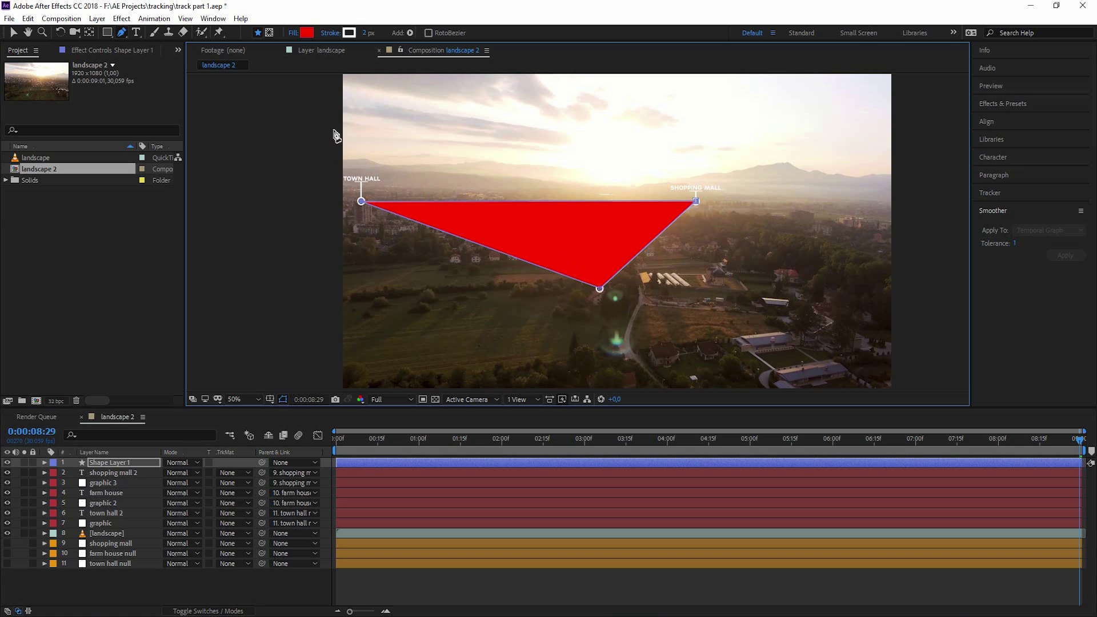
- Hide Fill 1 so the triangle's red fill is no longer visible
left_click(41, 463)
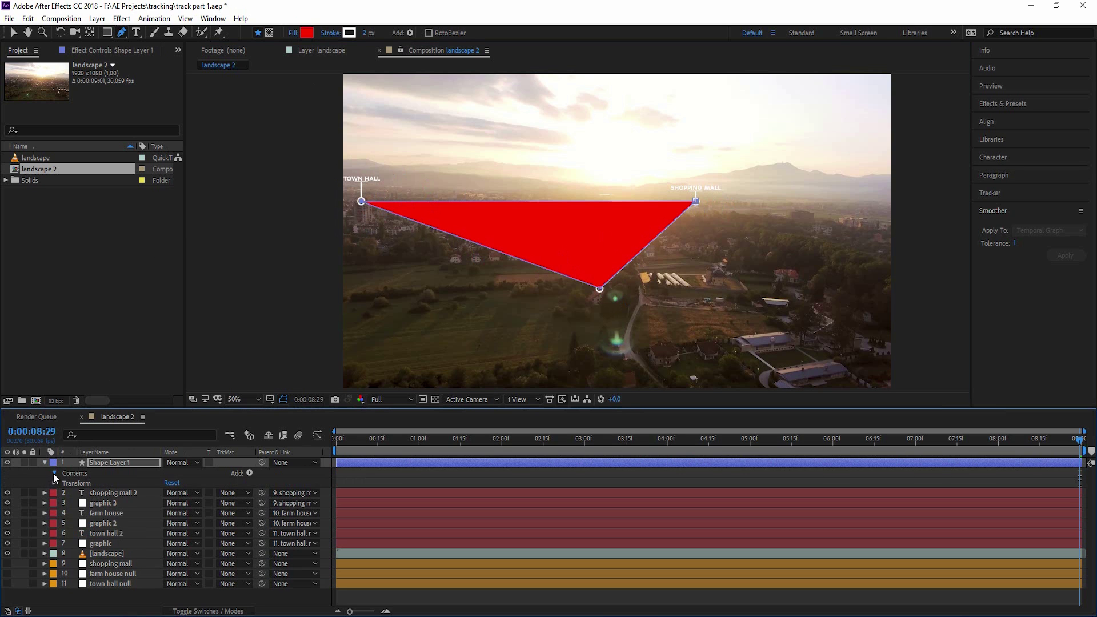
left_click(54, 474)
left_click(64, 484)
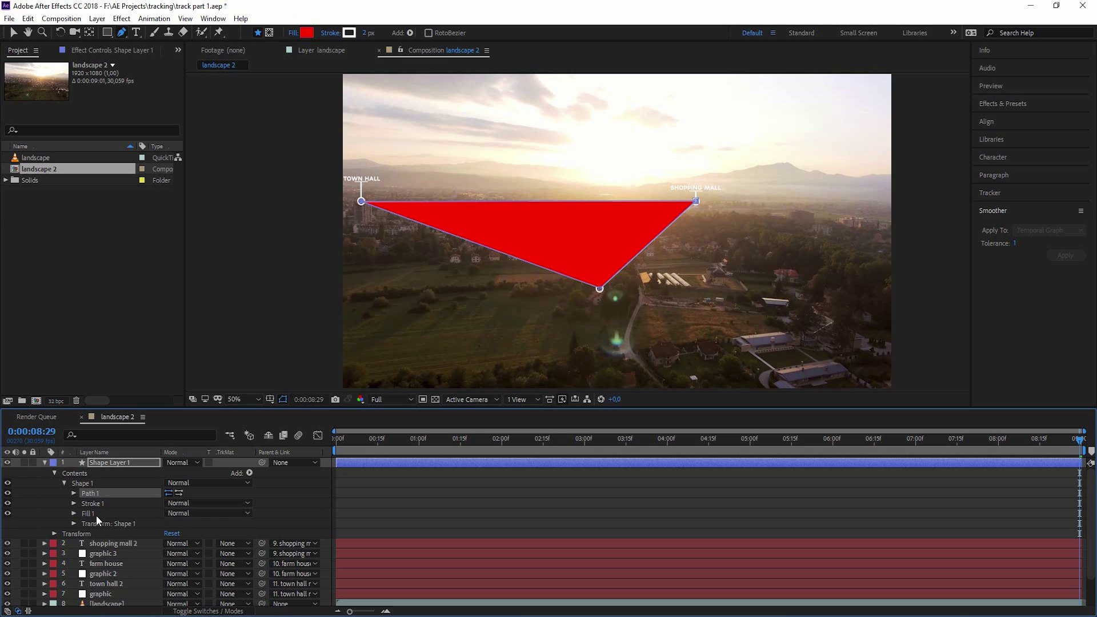
left_click(7, 513)
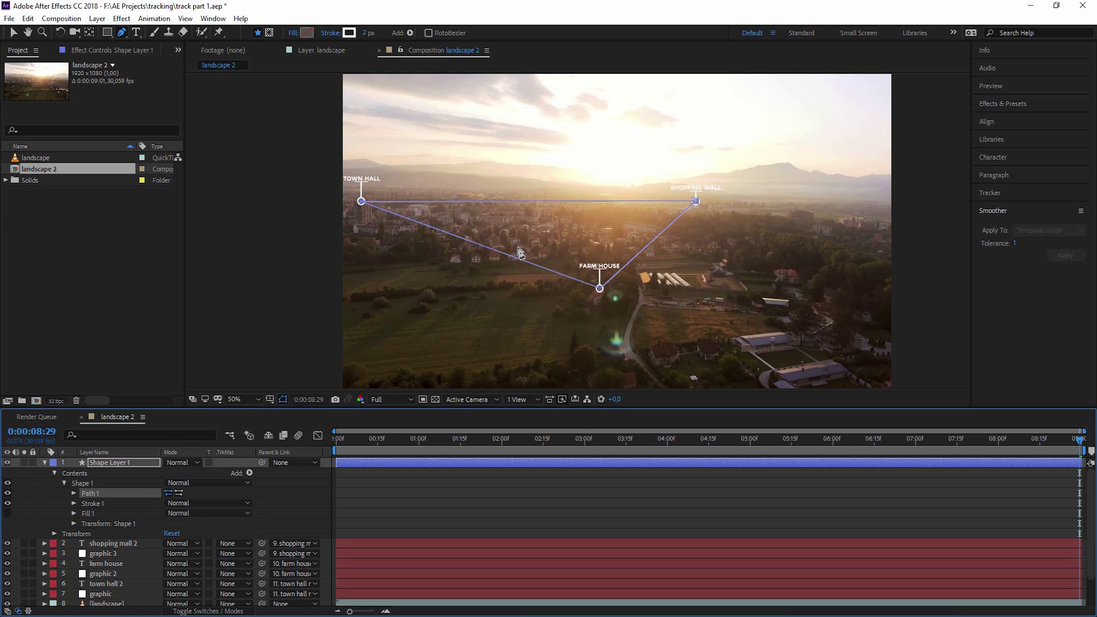
- Set the triangle's Stroke 1 width to 4 and collapse Shape Layer 1
left_click(75, 503)
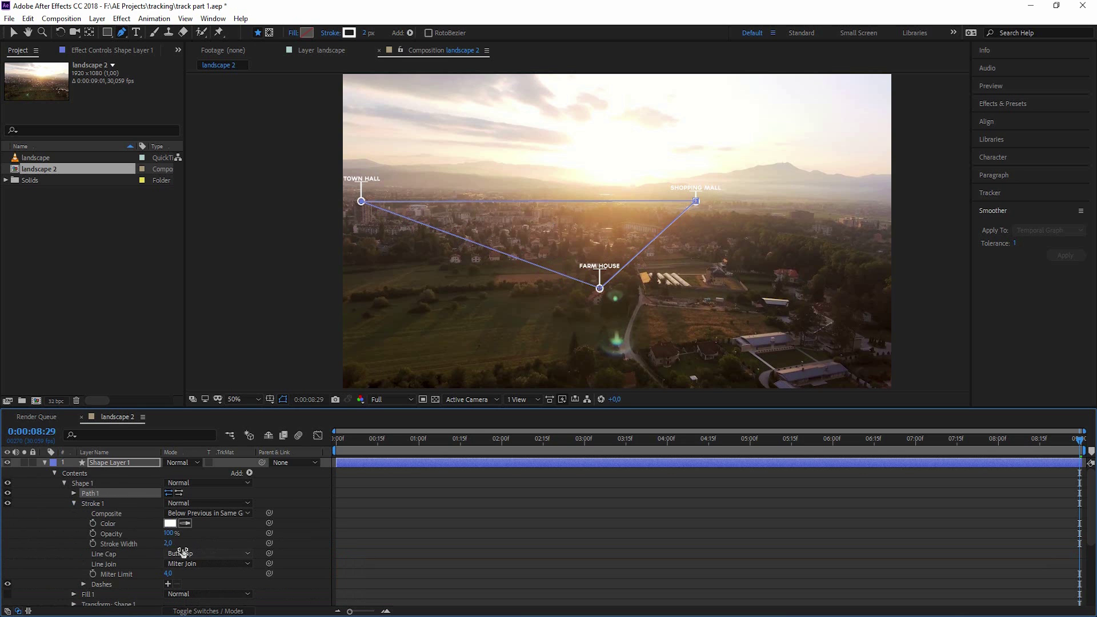
left_click(166, 543)
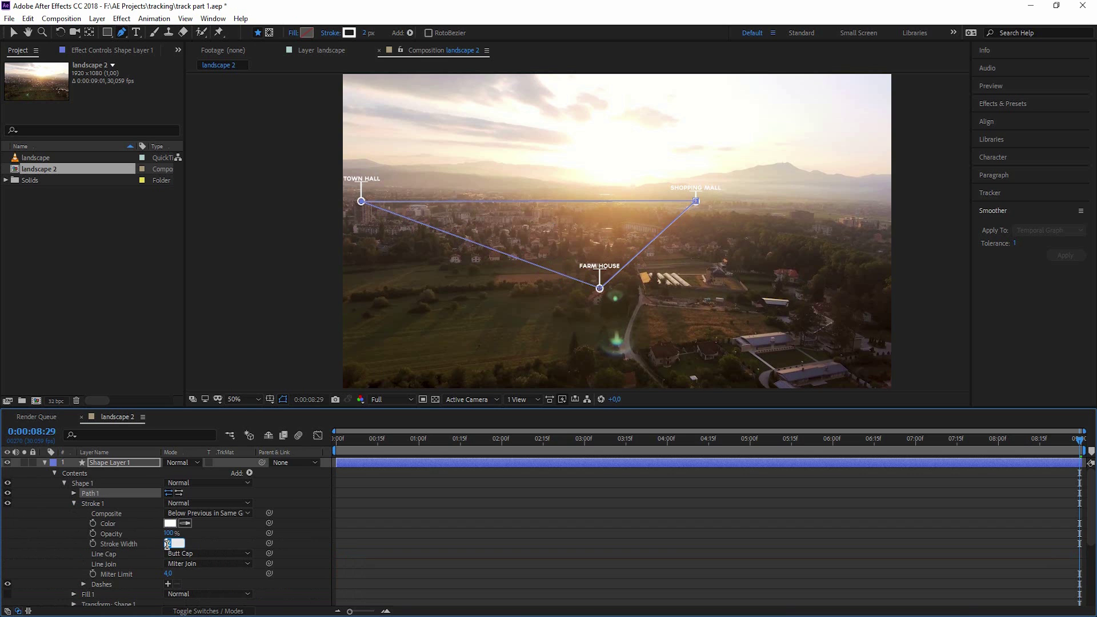
type("4")
left_click(228, 545)
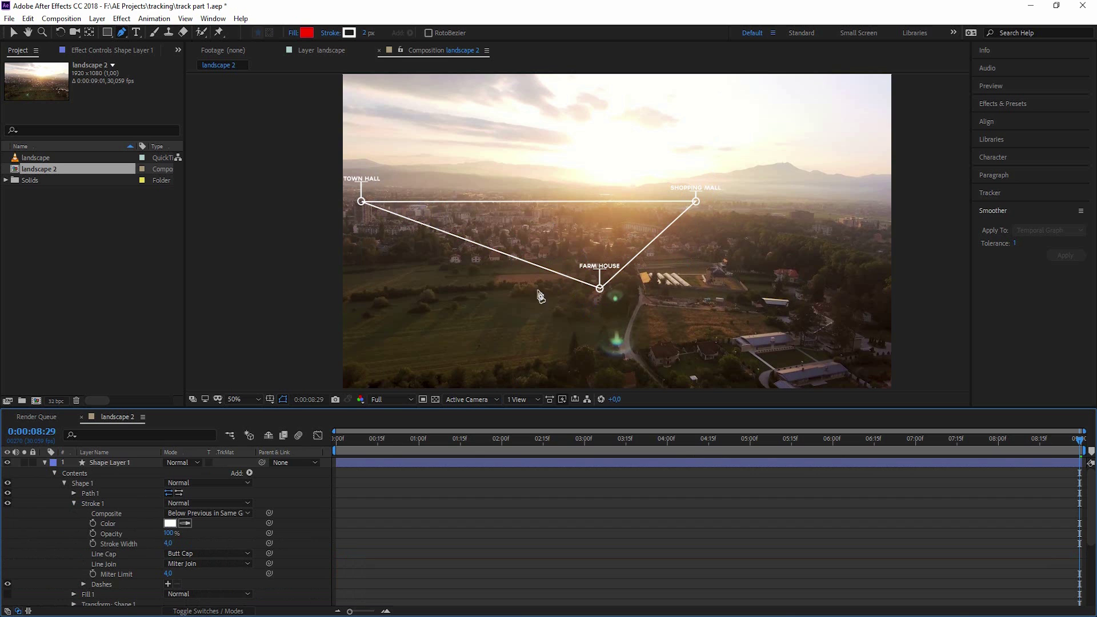
left_click(38, 581)
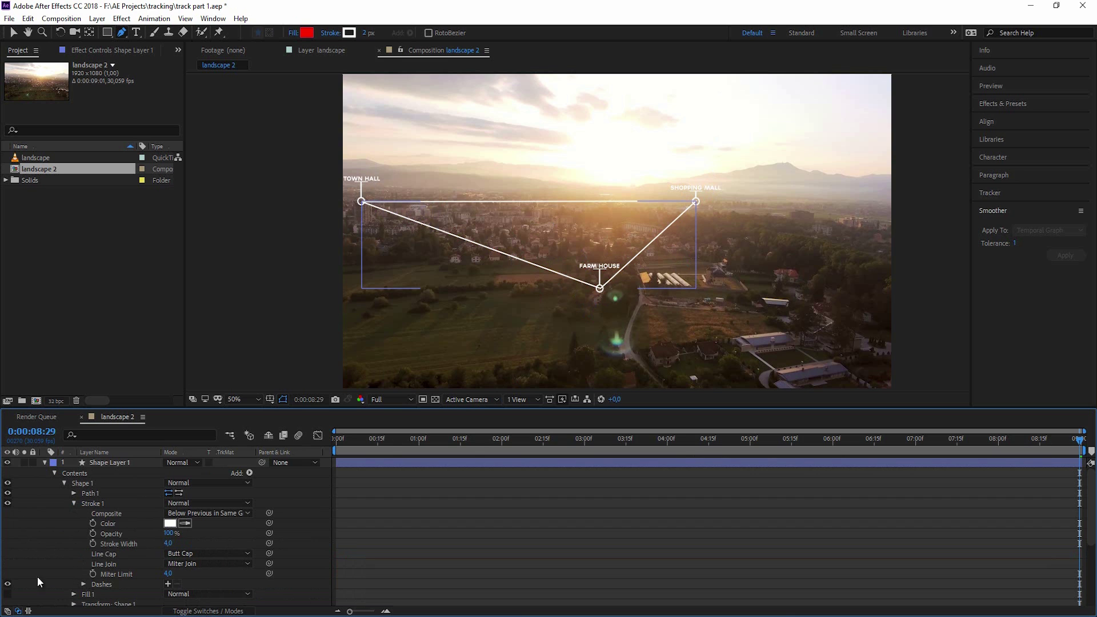
left_click(44, 462)
- Launch Create Nulls From Paths.jsx from the Window menu and dock its panel under the Project panel
key("ctrl+shift+a")
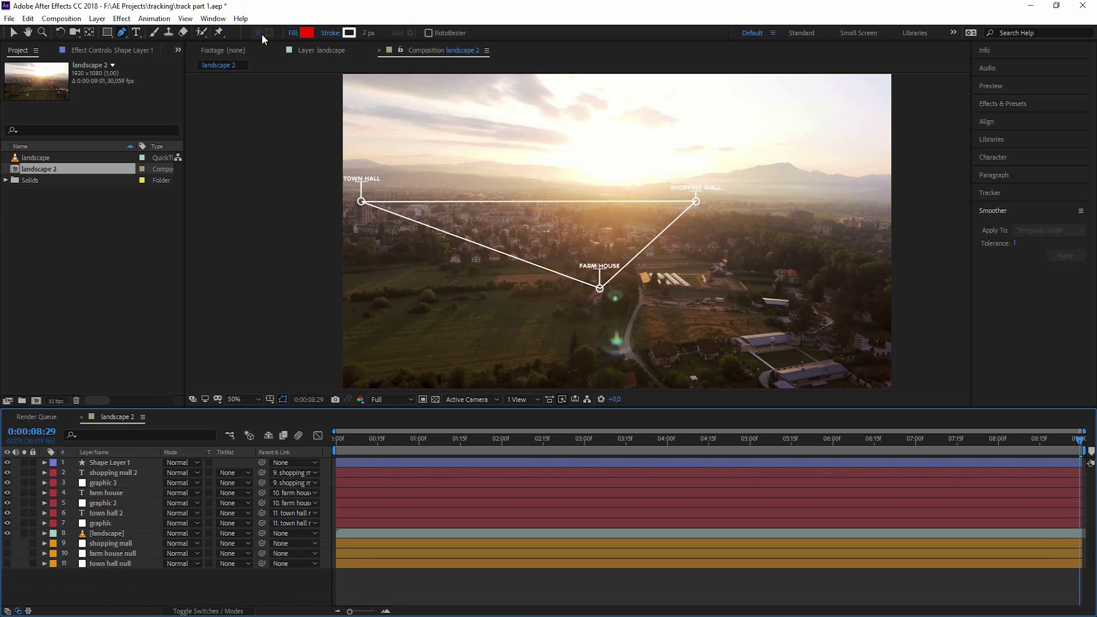
left_click(213, 18)
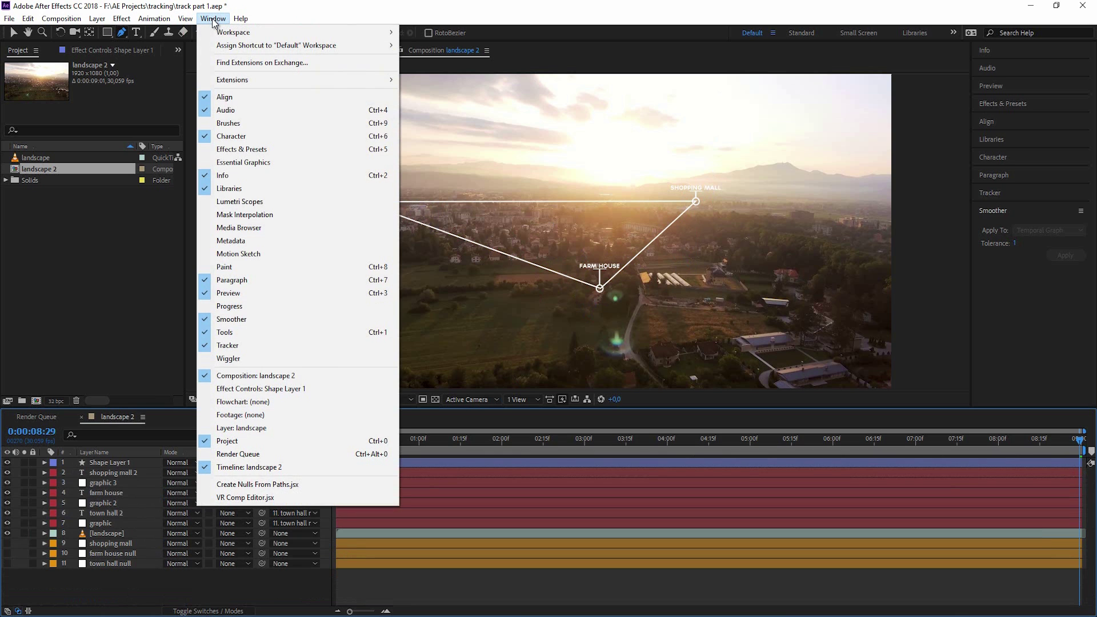
left_click(256, 484)
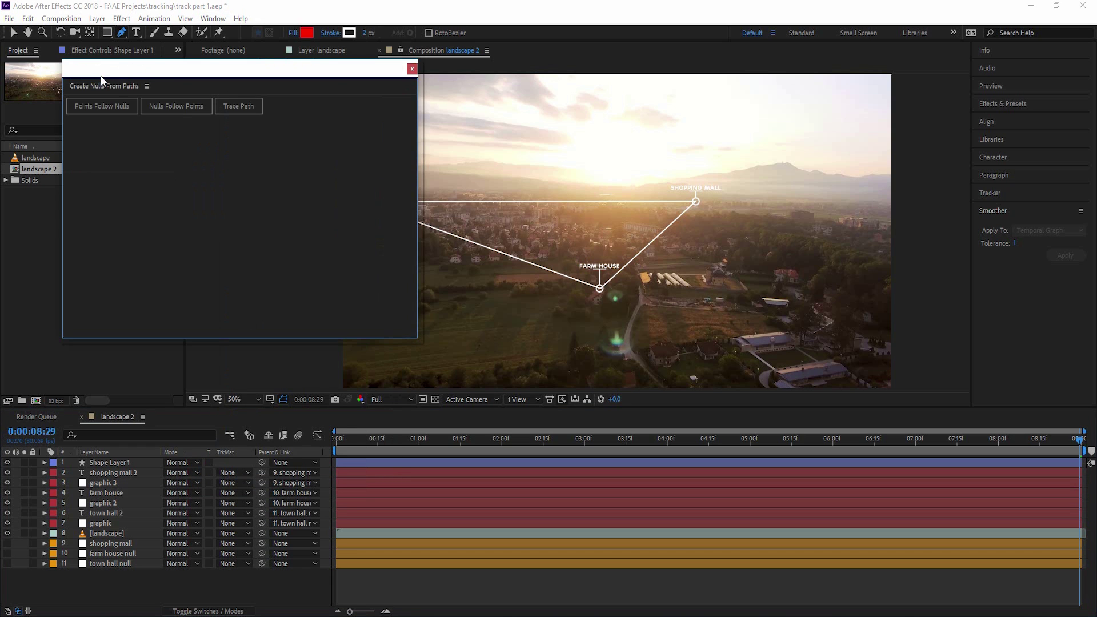
left_click_drag(91, 81, 53, 391)
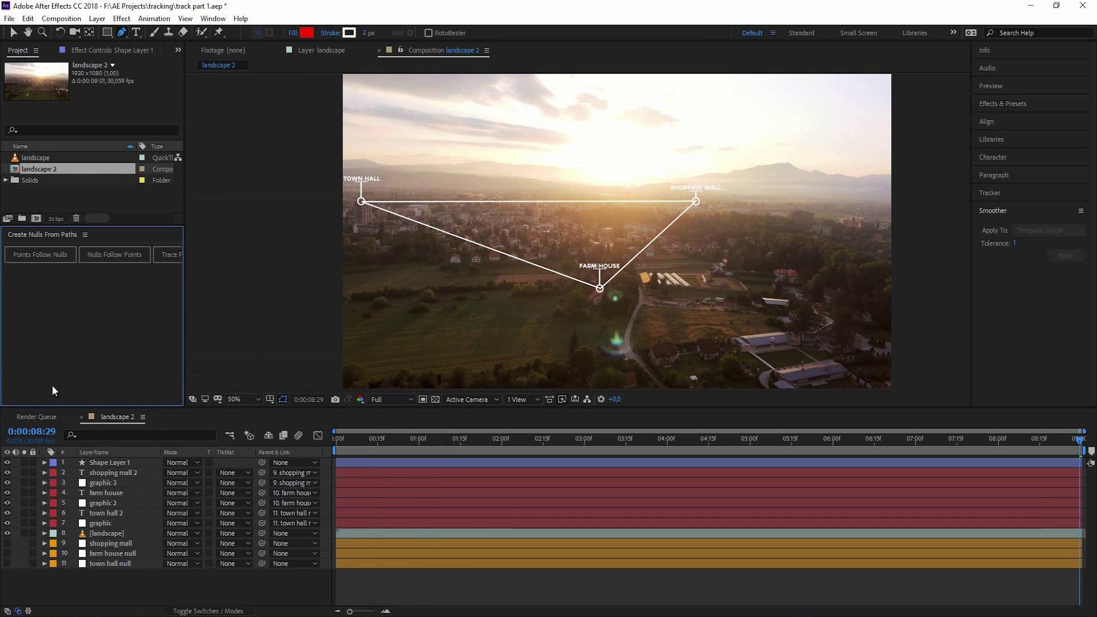
left_click_drag(73, 228, 76, 313)
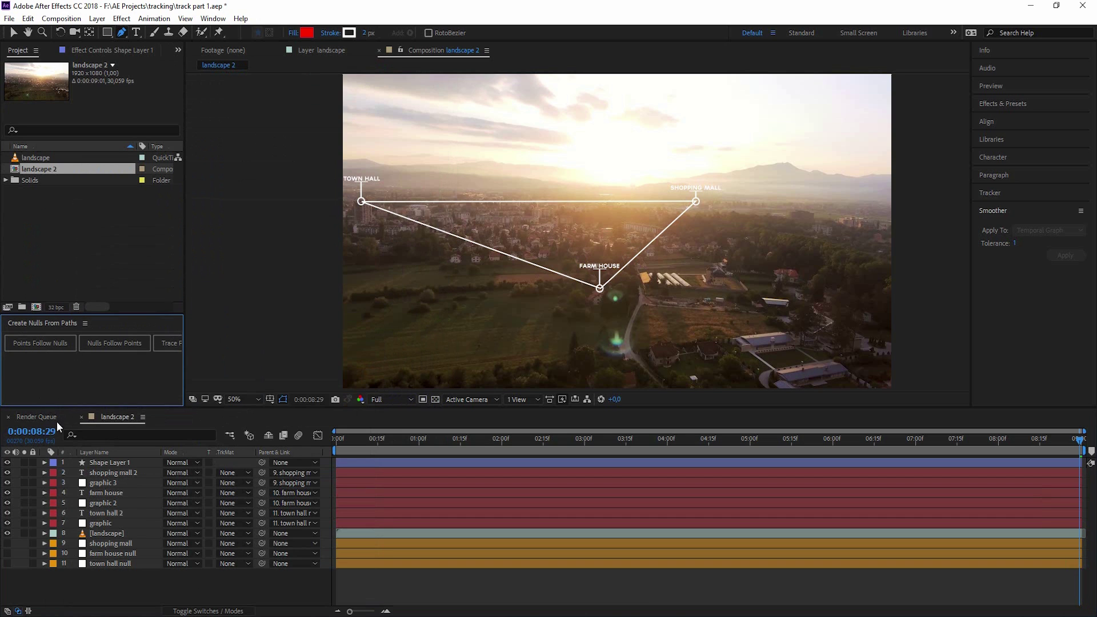
- Select the Path property inside Shape Layer 1's contents
left_click(121, 462)
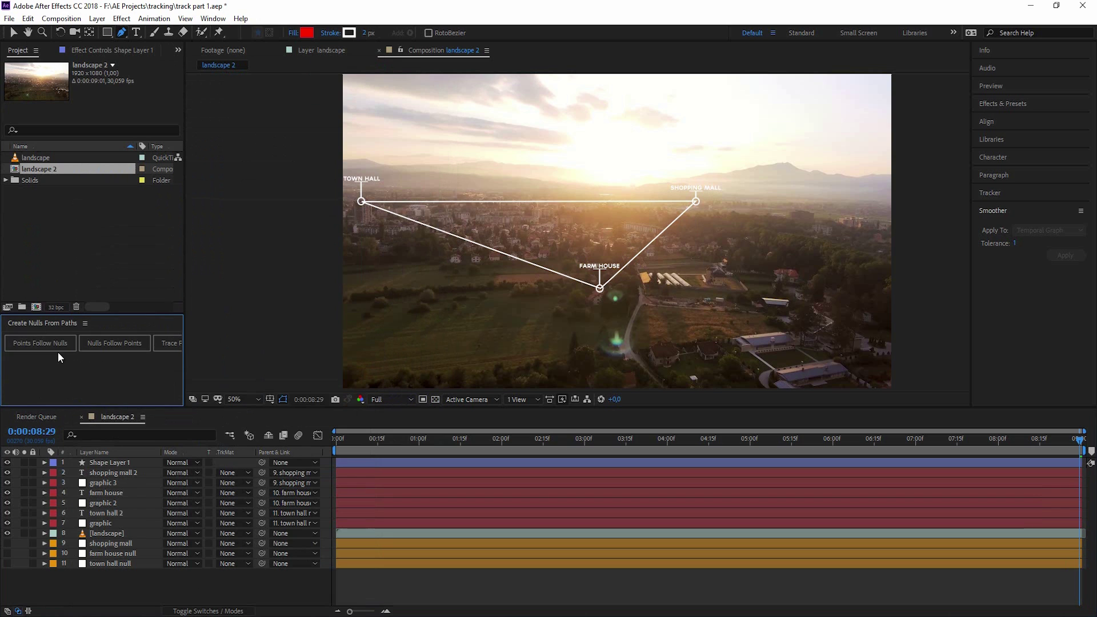
left_click(98, 476)
left_click(101, 462)
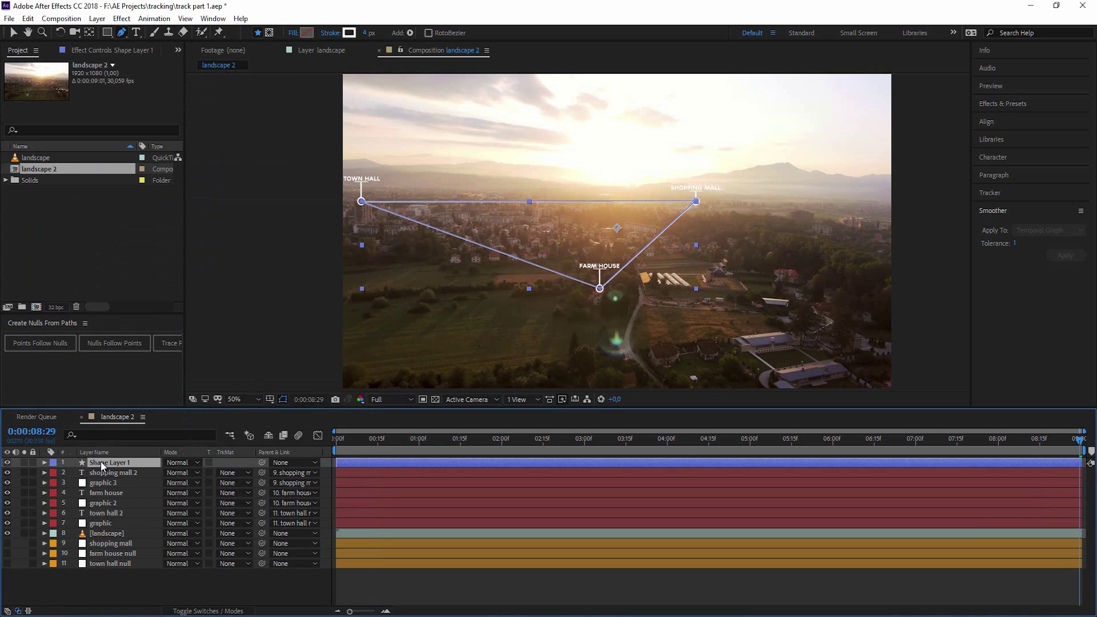
left_click(44, 462)
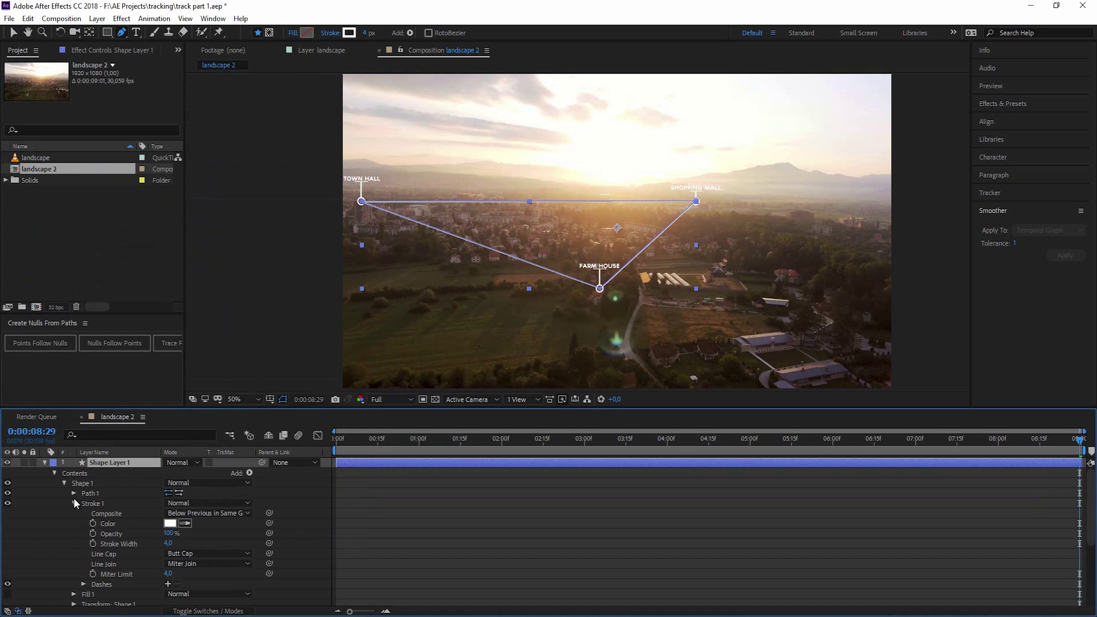
left_click(73, 493)
left_click(110, 503)
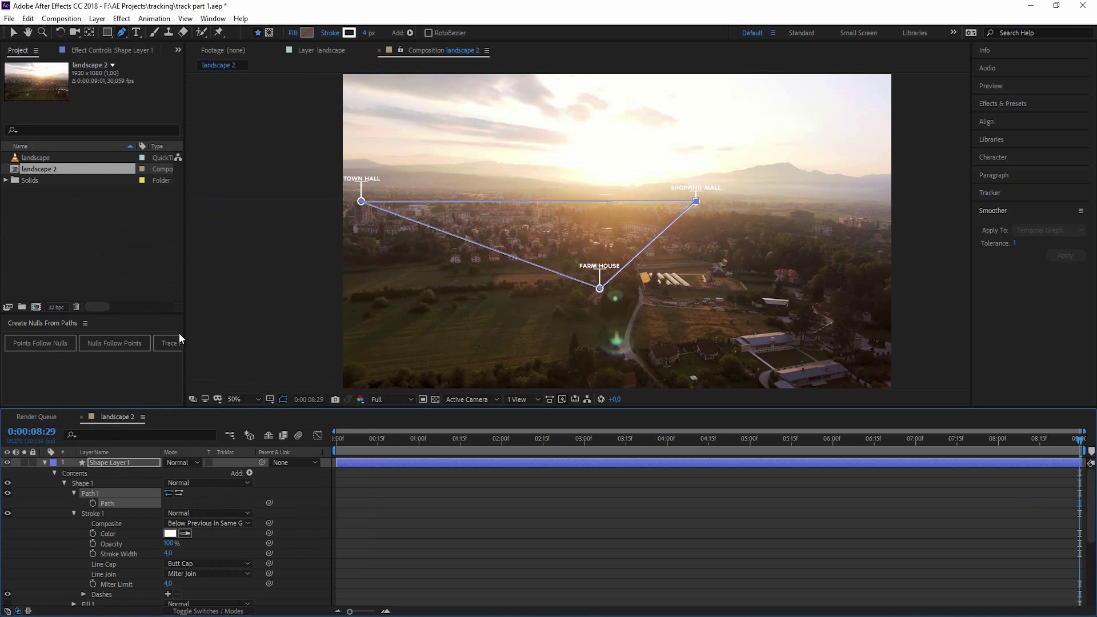
- Create corner nulls with Points Follow Nulls and move all three below the landscape layer
left_click(39, 343)
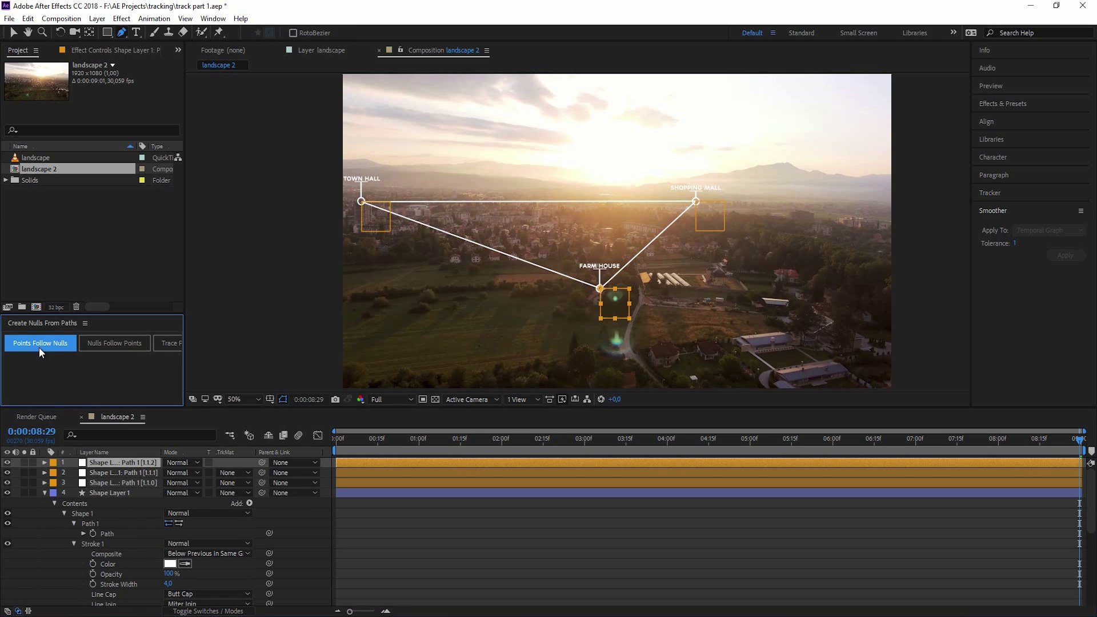
left_click(44, 494)
left_click(106, 485)
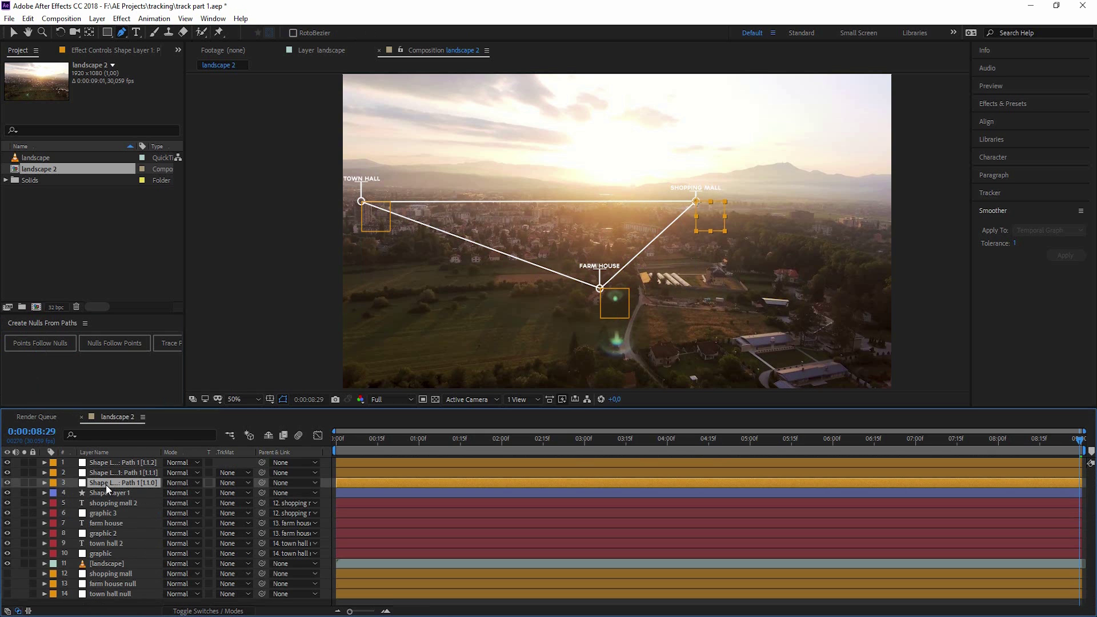
left_click(112, 475, "ctrl")
left_click(115, 465, "ctrl")
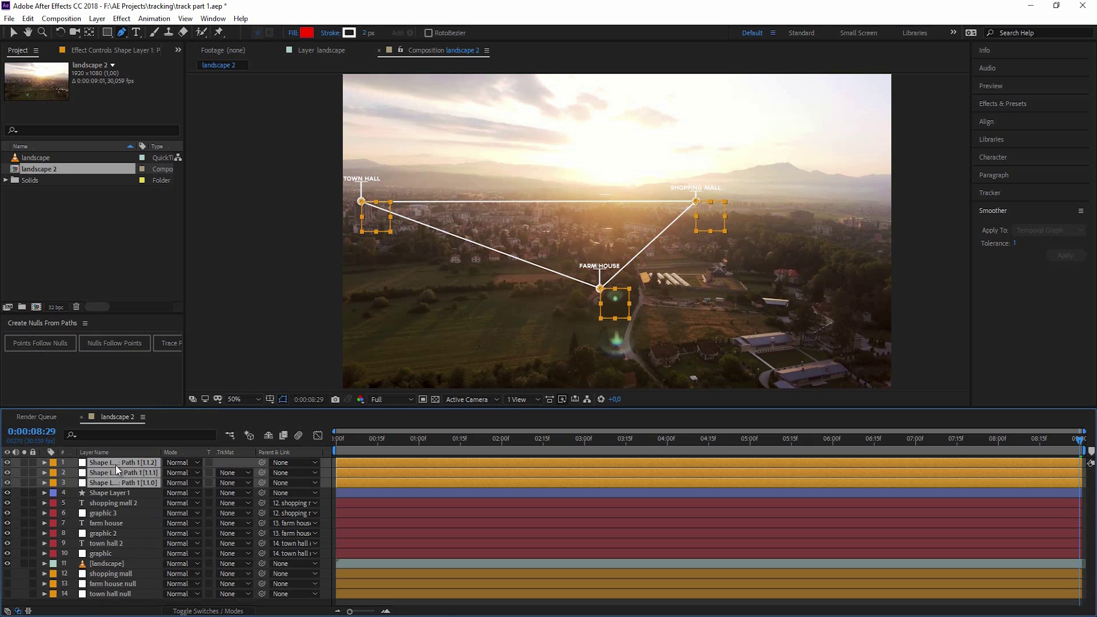
left_click_drag(105, 481, 121, 563)
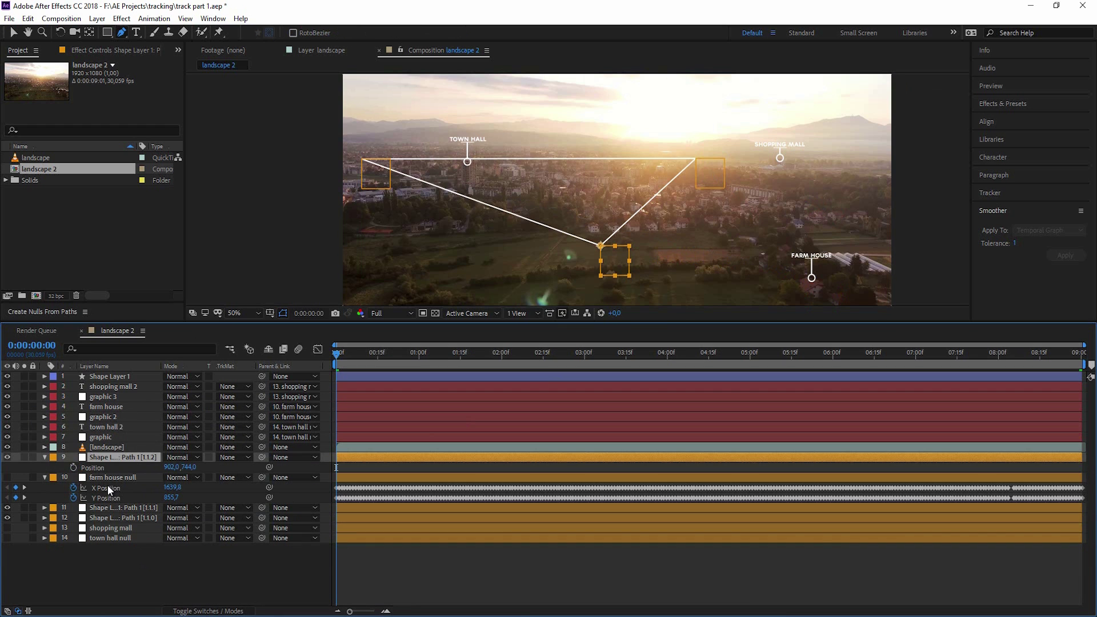
- Paste the farm house null's X/Y Position keyframes onto the bottom corner null's Position
left_click(107, 485)
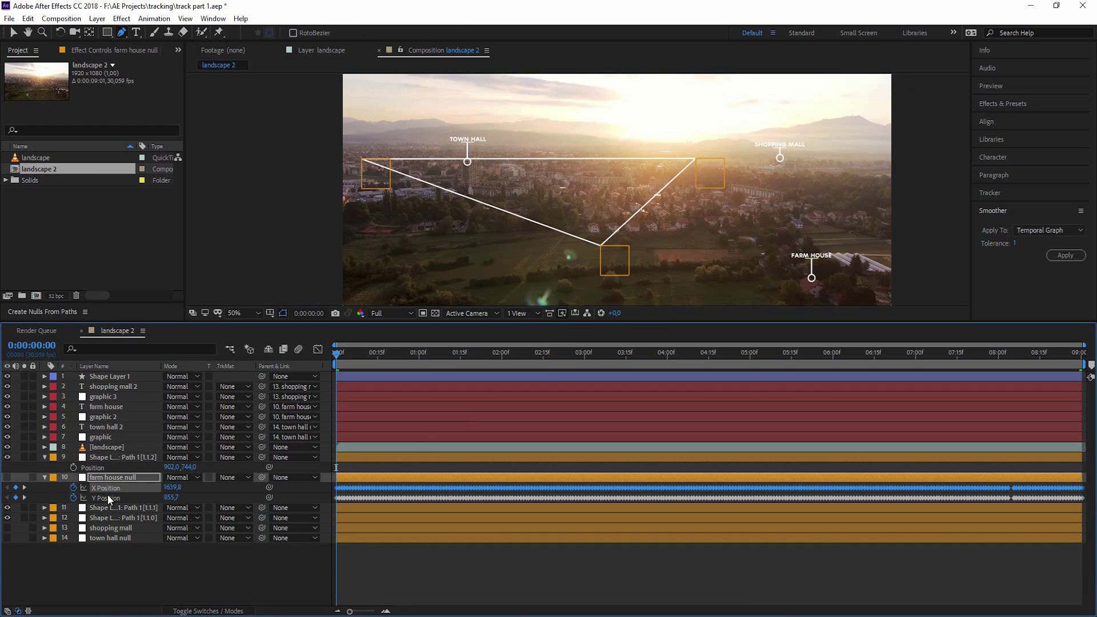
left_click(108, 495)
left_click(108, 489)
left_click(108, 496, "shift")
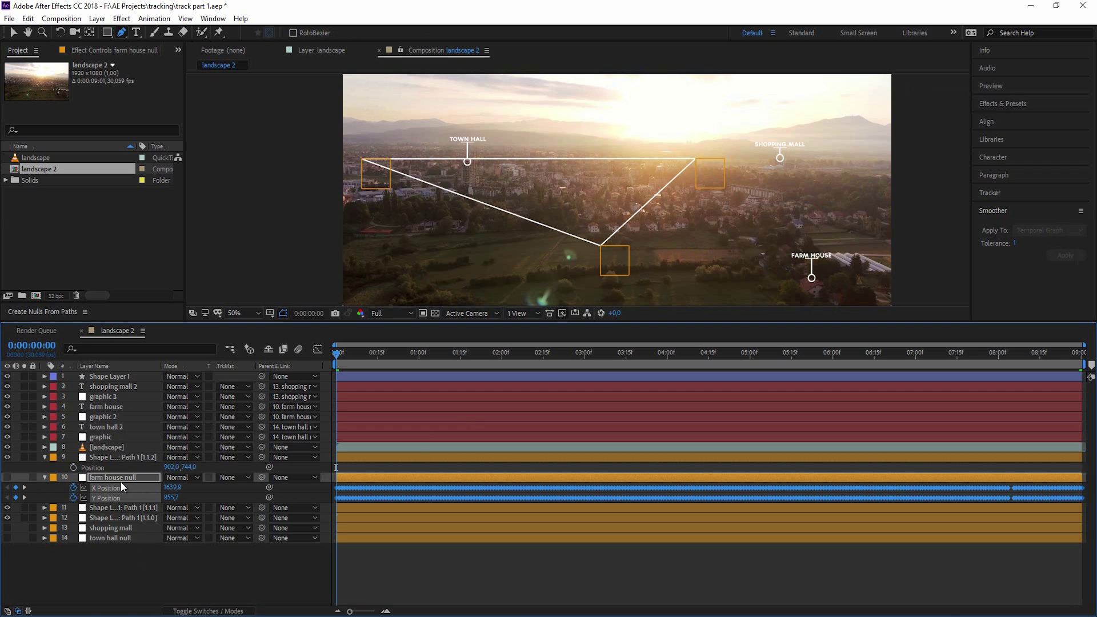
left_click(120, 467)
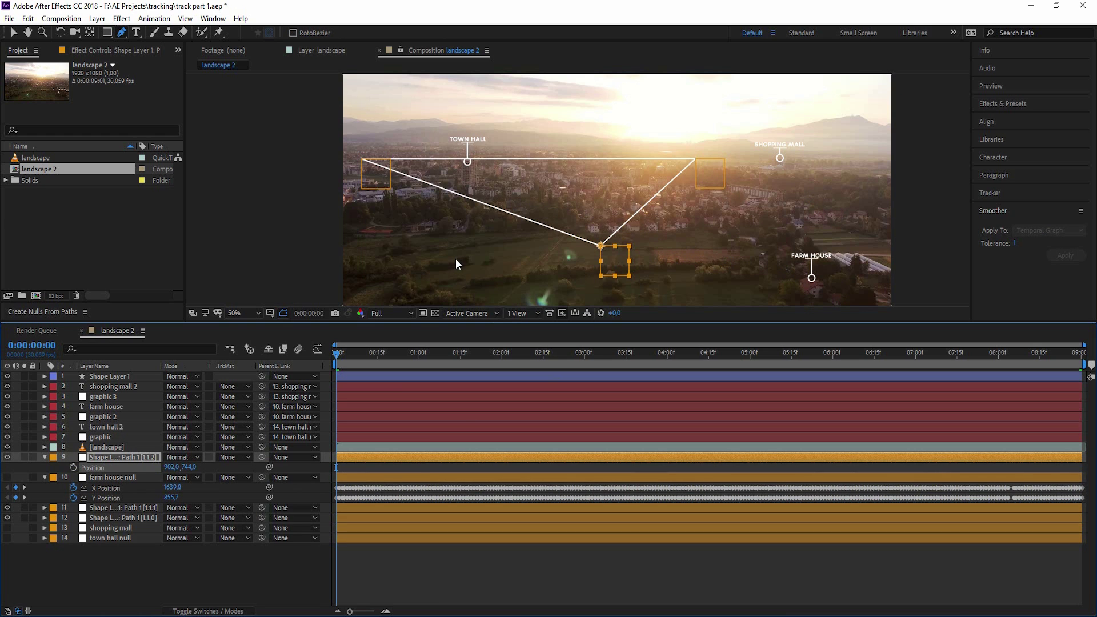
key("ctrl+v")
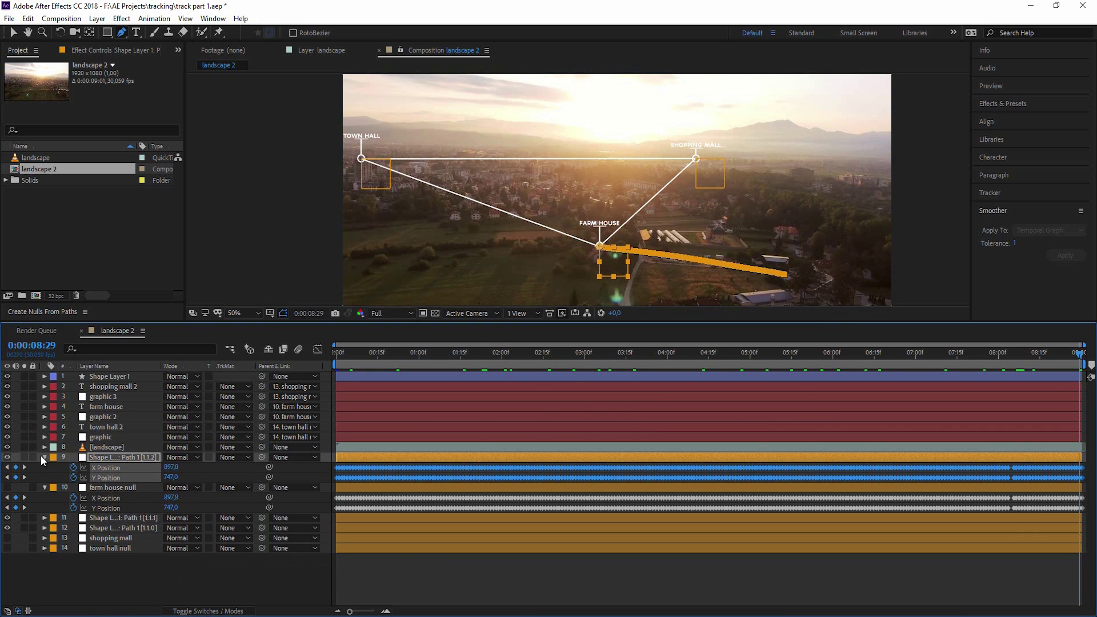
- Reorder the corner nulls so each sits beneath its matching tracking null
left_click(44, 456)
left_click(44, 467)
left_click(111, 477)
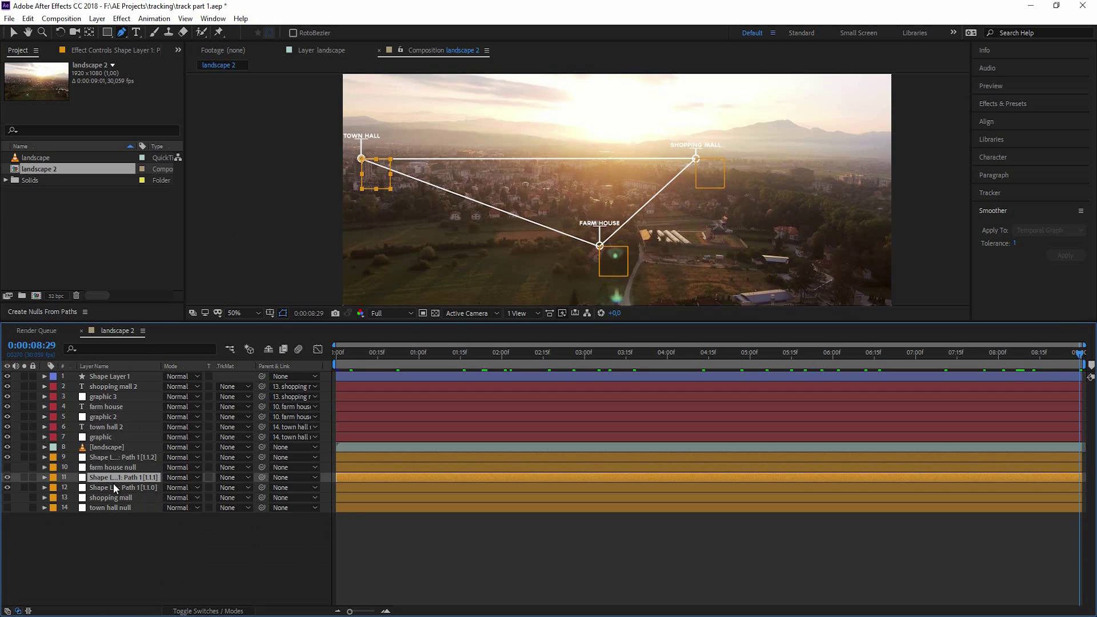
left_click_drag(111, 475, 98, 509)
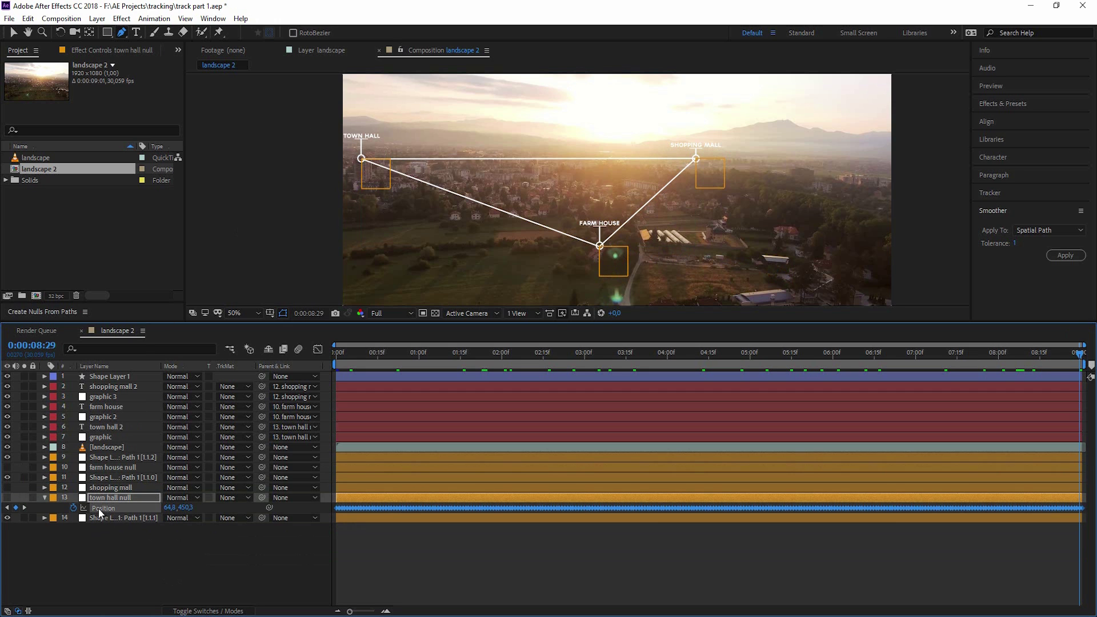
left_click(45, 518)
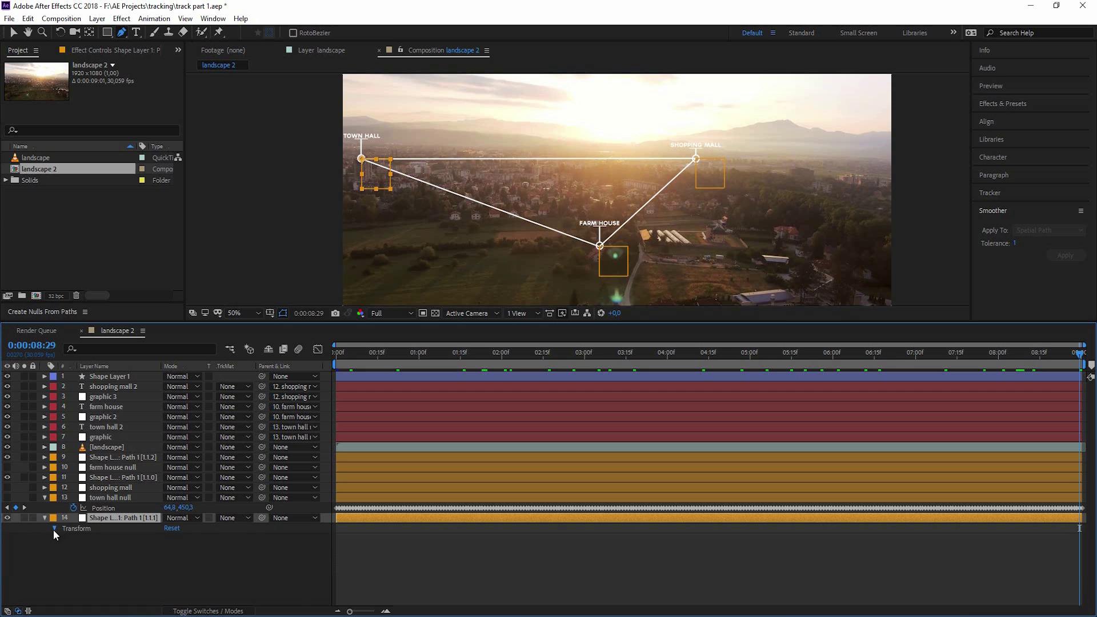
left_click(88, 547)
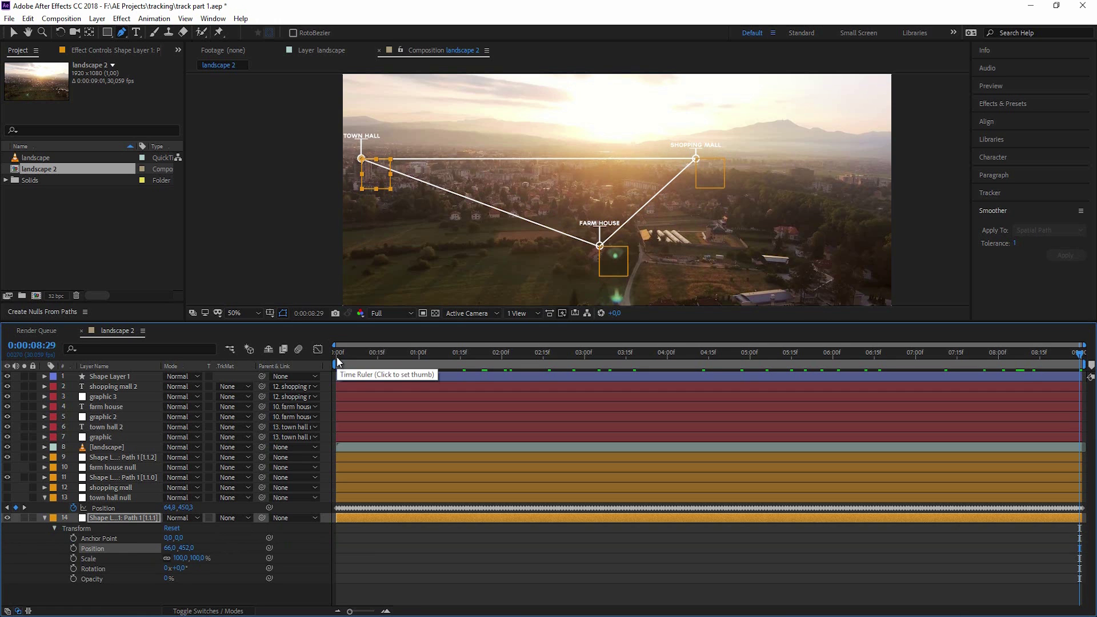
left_click(337, 356)
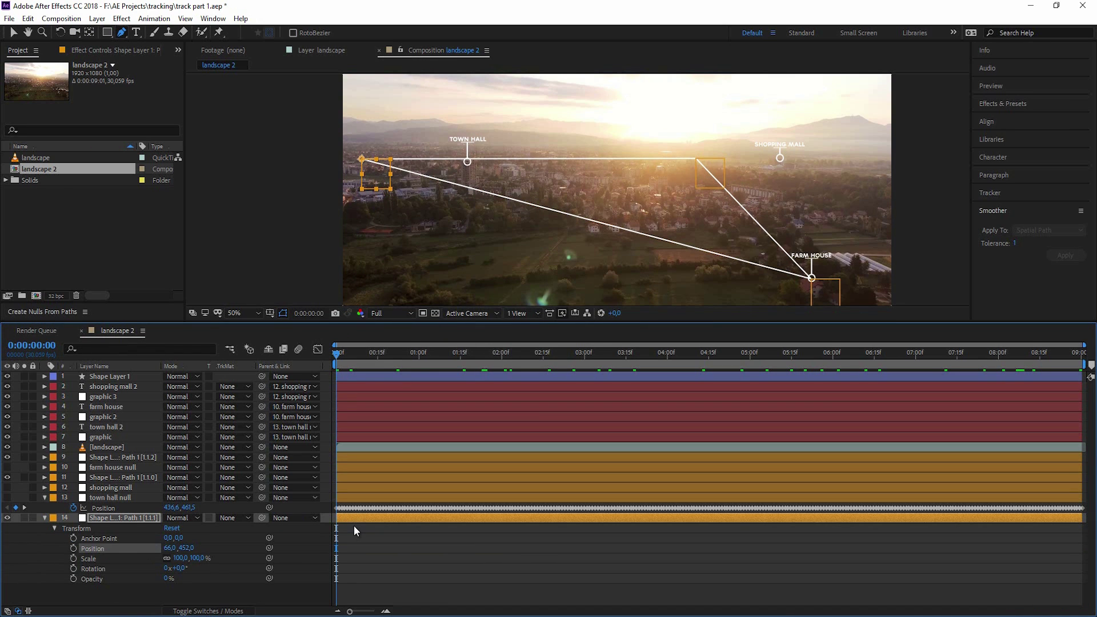
- Paste the shopping mall null's Position keyframes onto the right corner null's Position
left_click(113, 481)
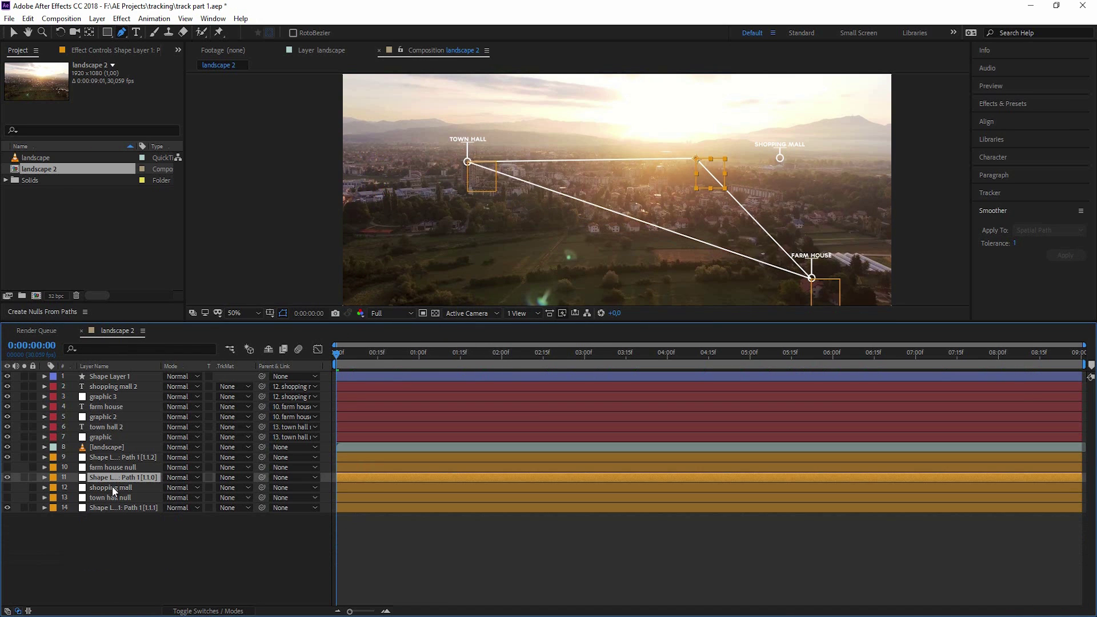
key("p")
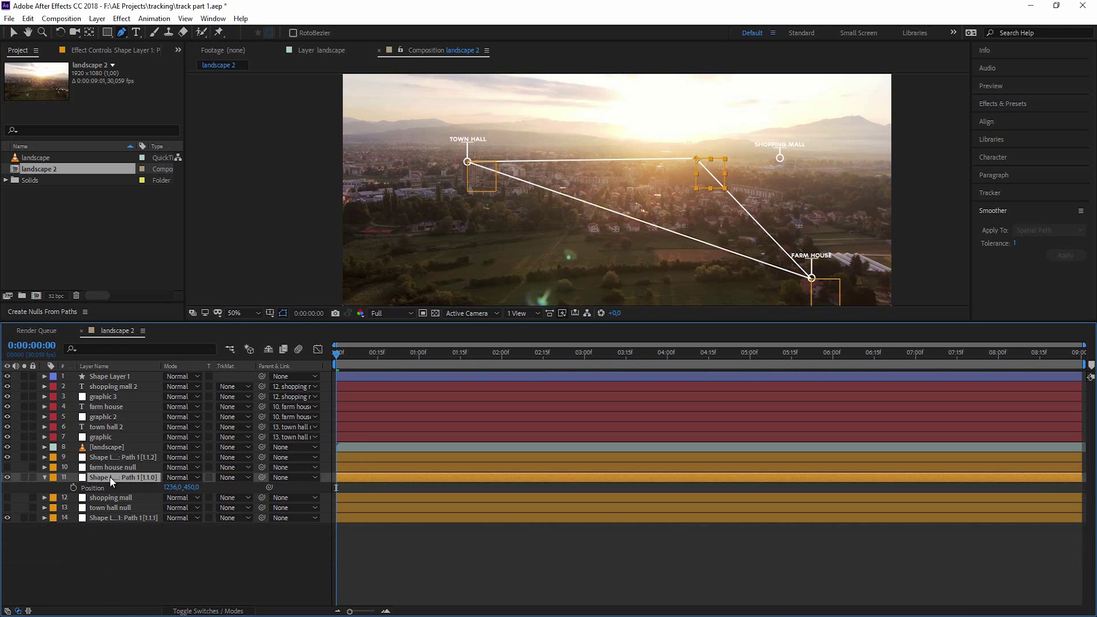
left_click(109, 498)
key("p")
left_click(101, 489)
key("ctrl+v")
left_click(121, 561)
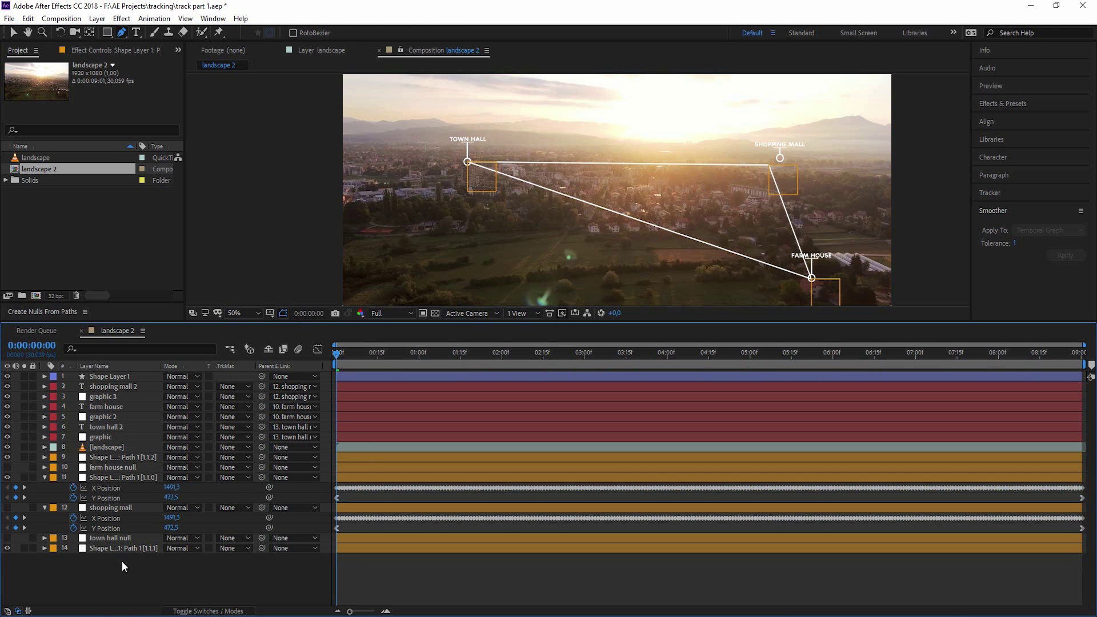
left_click(45, 478)
left_click_drag(479, 327, 471, 398)
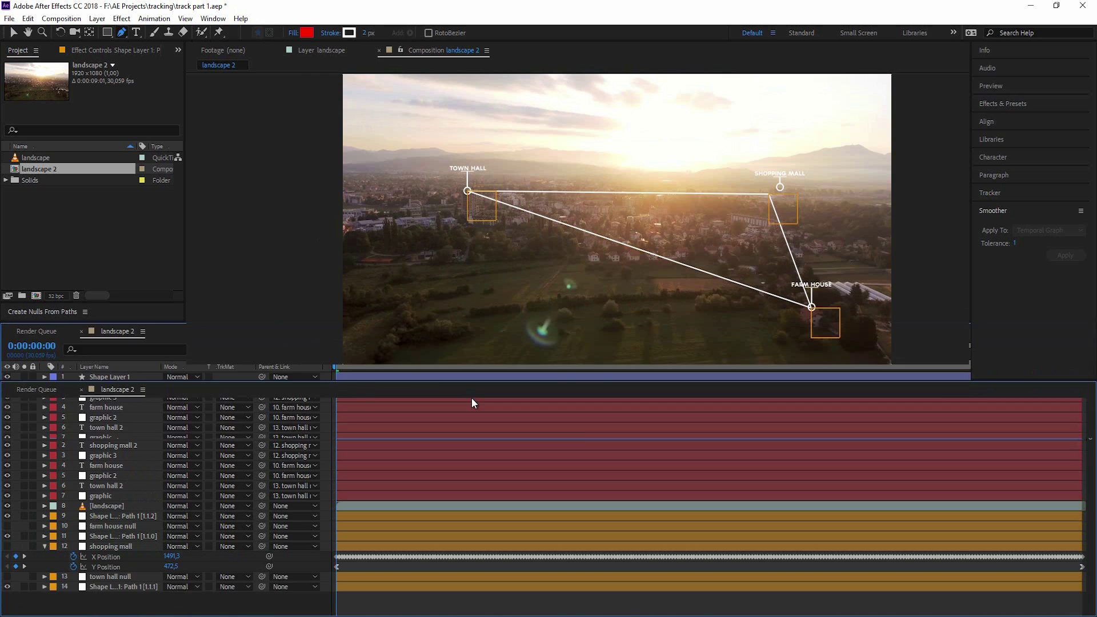